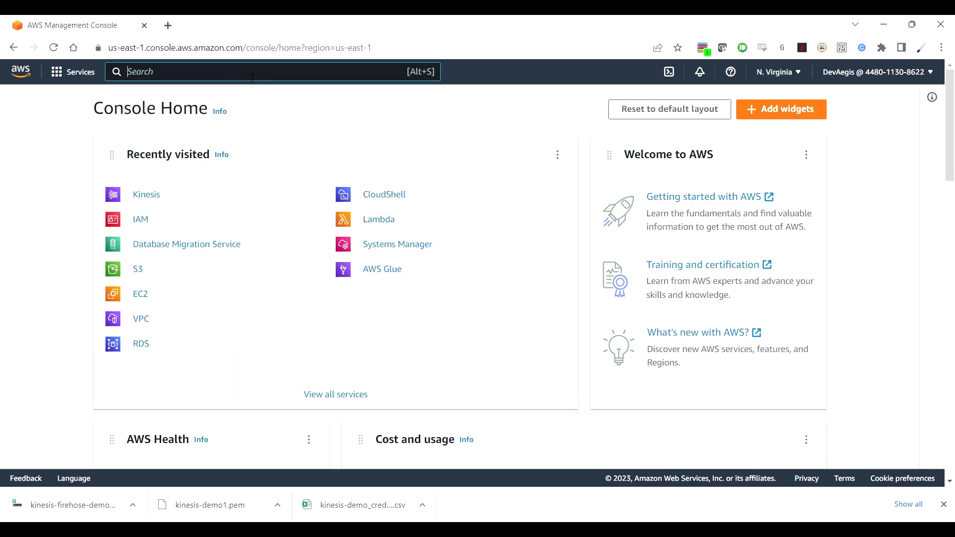
Step: Open Kinesis from the 'kines' search and start a new data stream
text(kinesis)
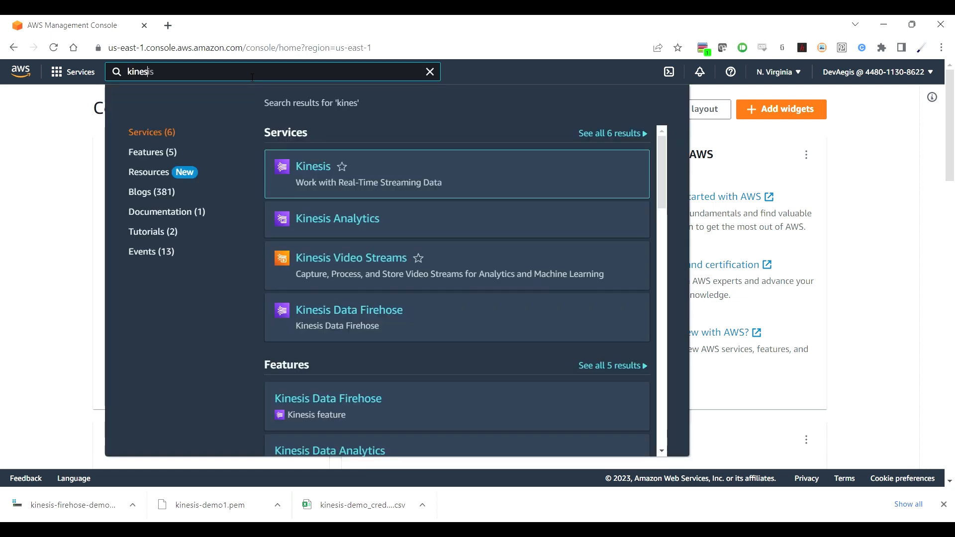
click(314, 168)
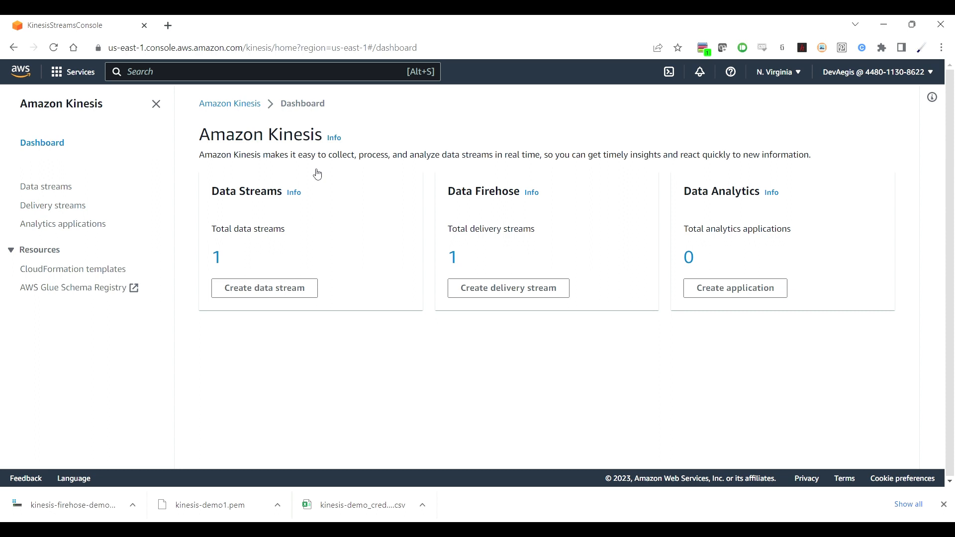
click(285, 294)
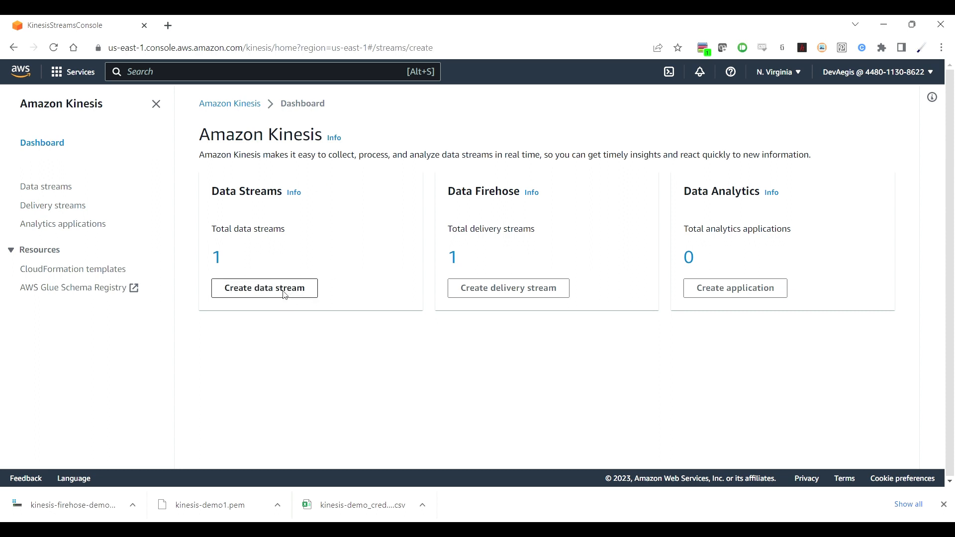
Step: Name the stream example-data-stream, choose Provisioned capacity with 1 shard, and create it
click(320, 241)
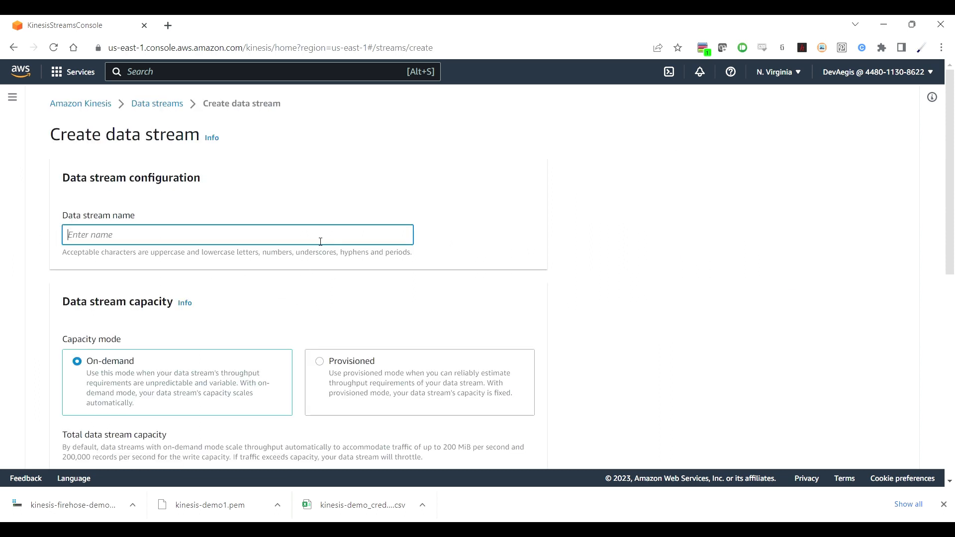
text(example-data-stream)
scroll(628, 292, down, 3)
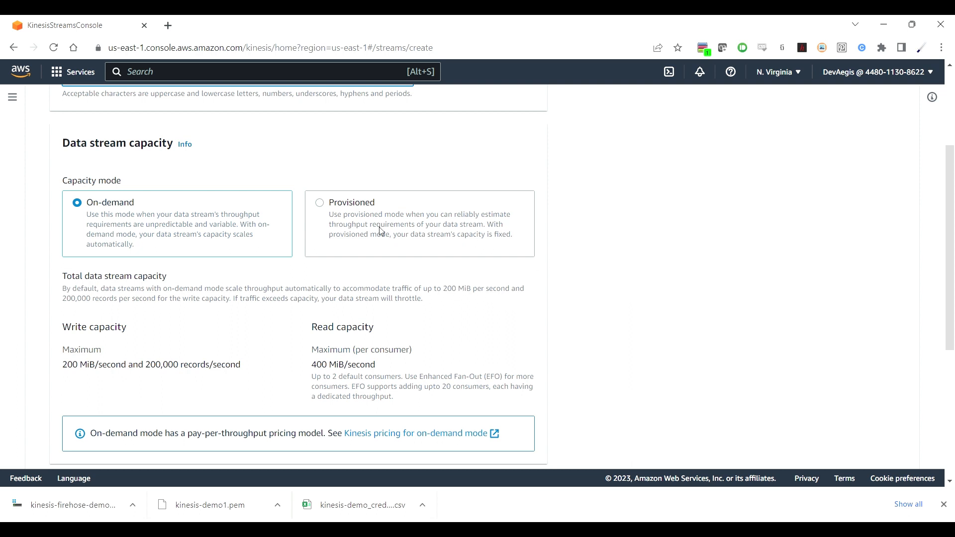
click(319, 203)
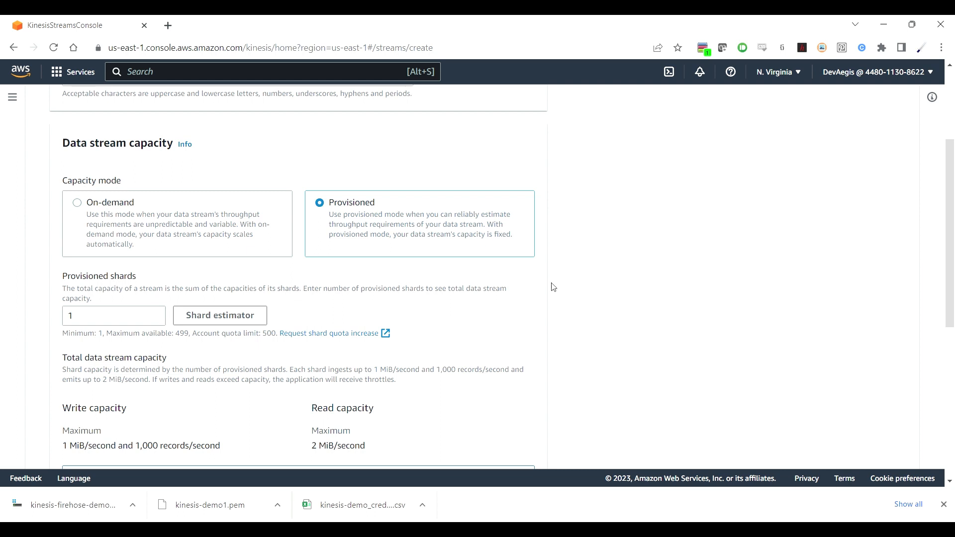
scroll(563, 293, down, 2)
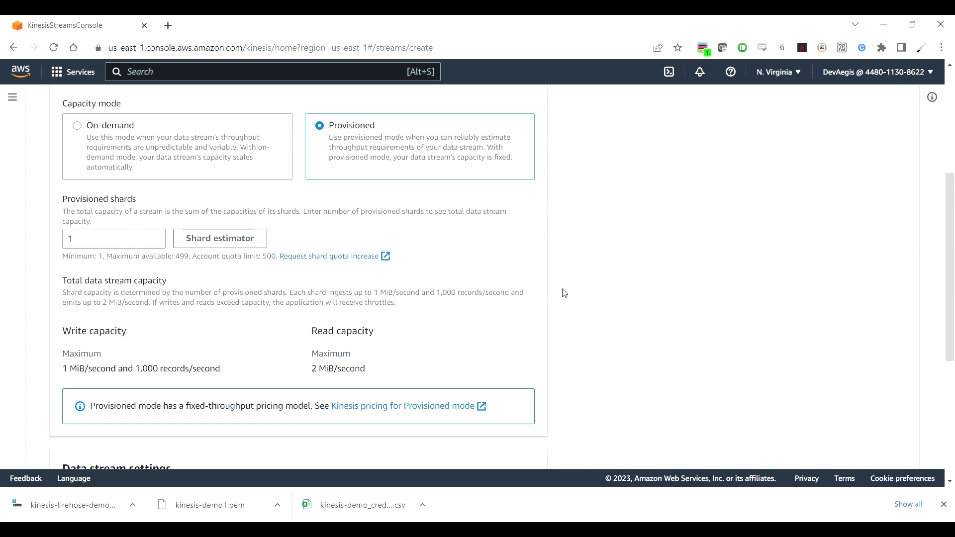
scroll(564, 293, down, 3)
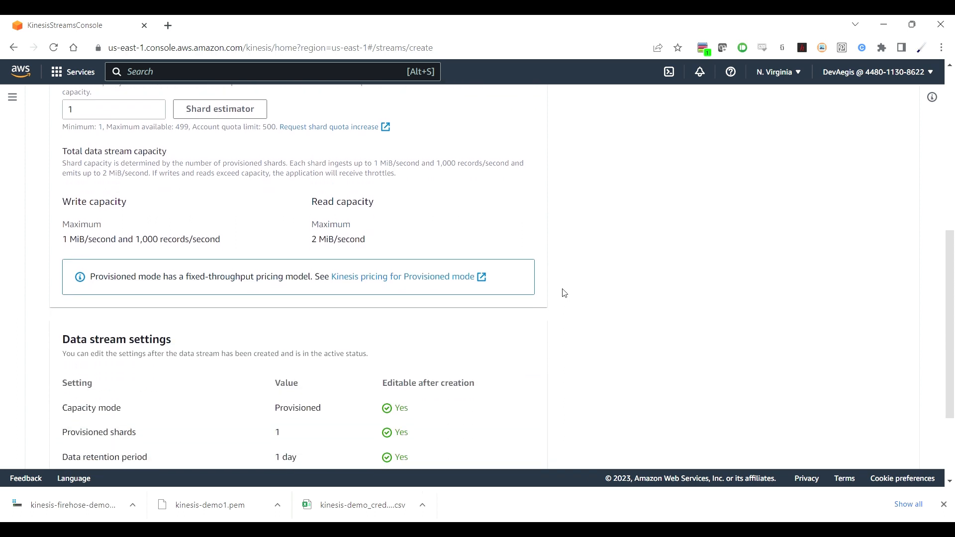
scroll(564, 293, down, 3)
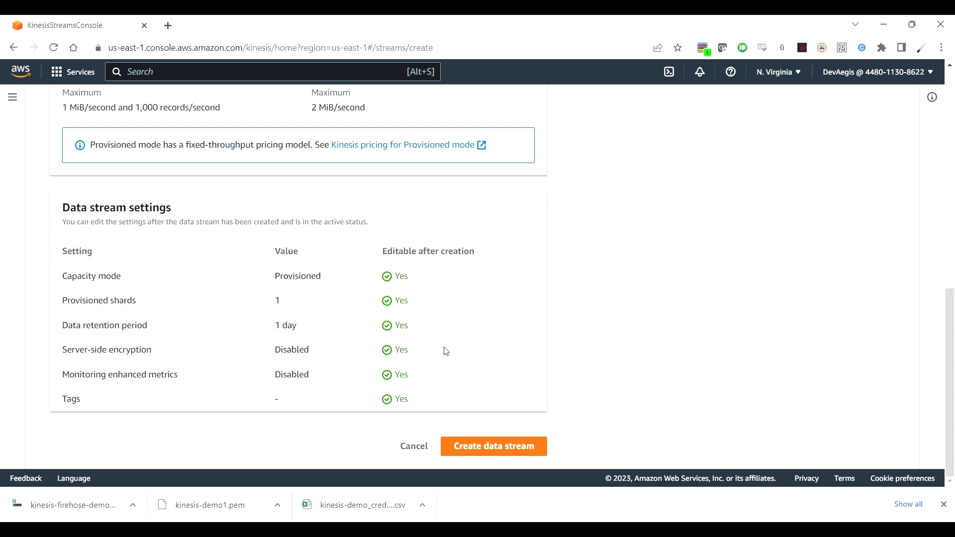
scroll(568, 311, up, 7)
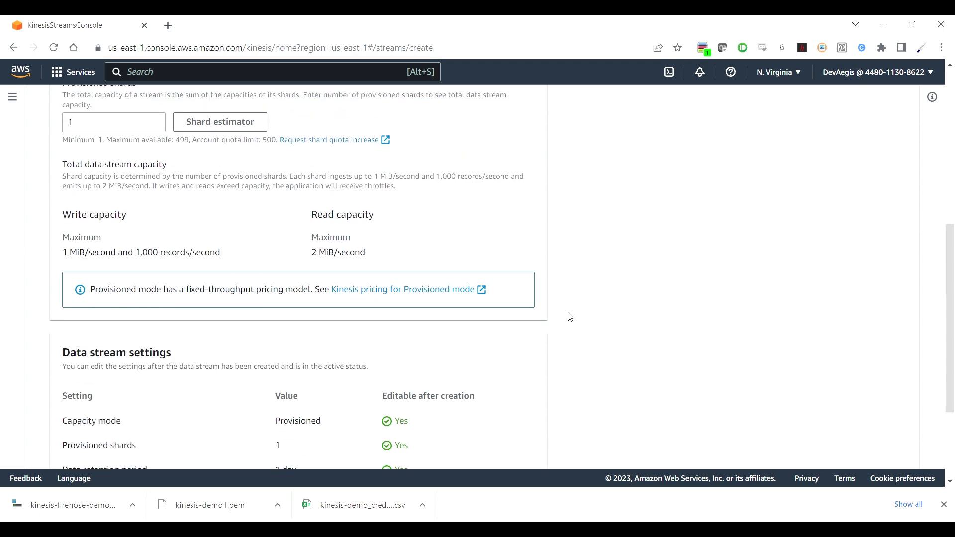
scroll(570, 317, up, 3)
scroll(570, 317, down, 10)
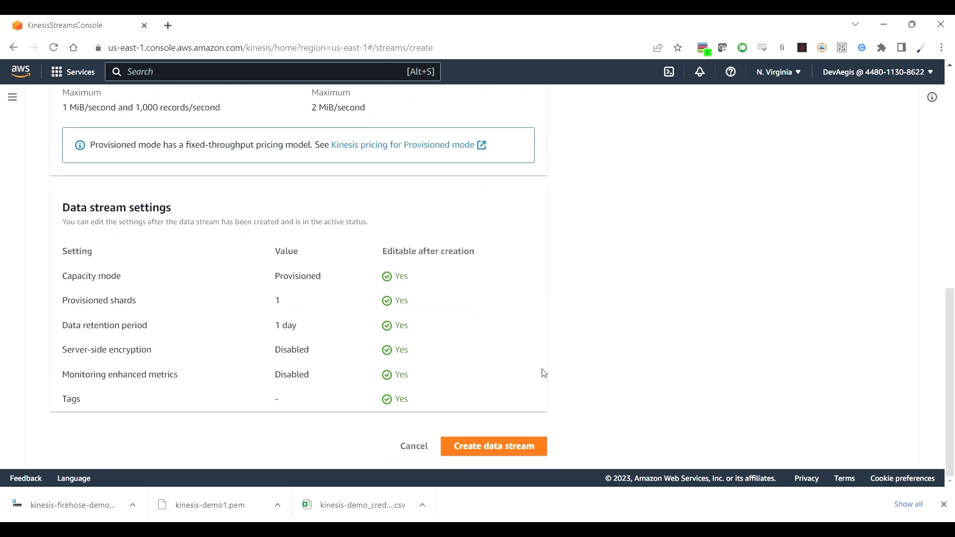
click(493, 451)
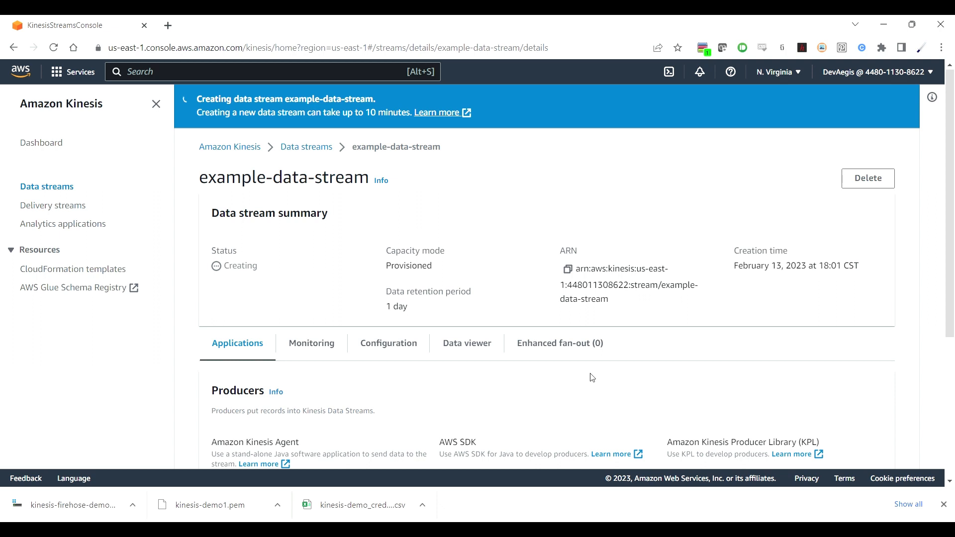
Step: Copy the example-data-stream ARN and go to the Delivery streams list
click(567, 269)
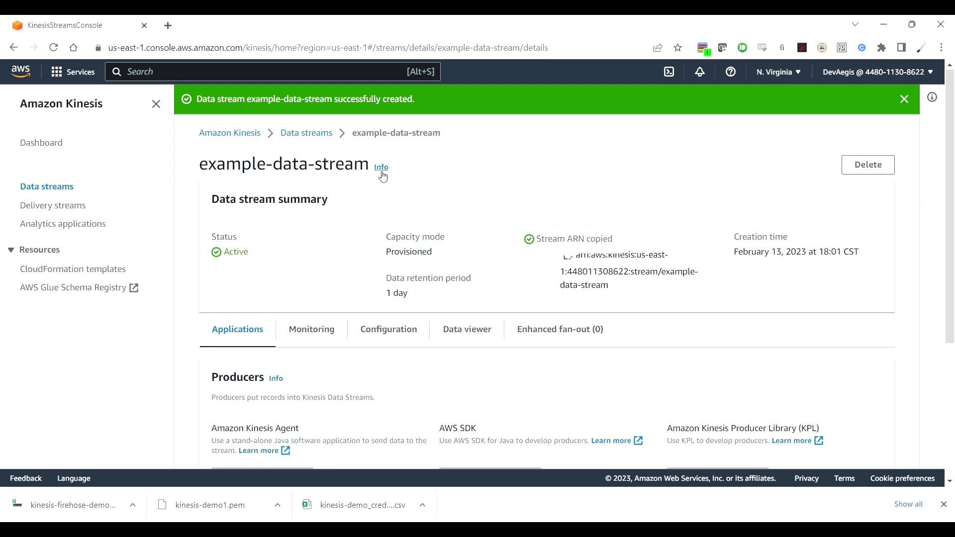
click(73, 213)
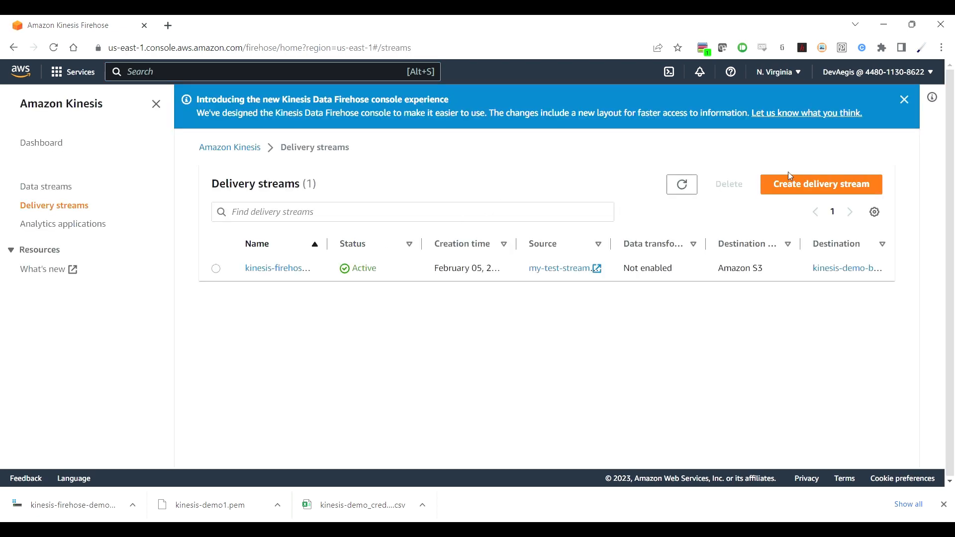
Step: Start a delivery stream from Amazon Kinesis Data Streams to Amazon S3
click(817, 186)
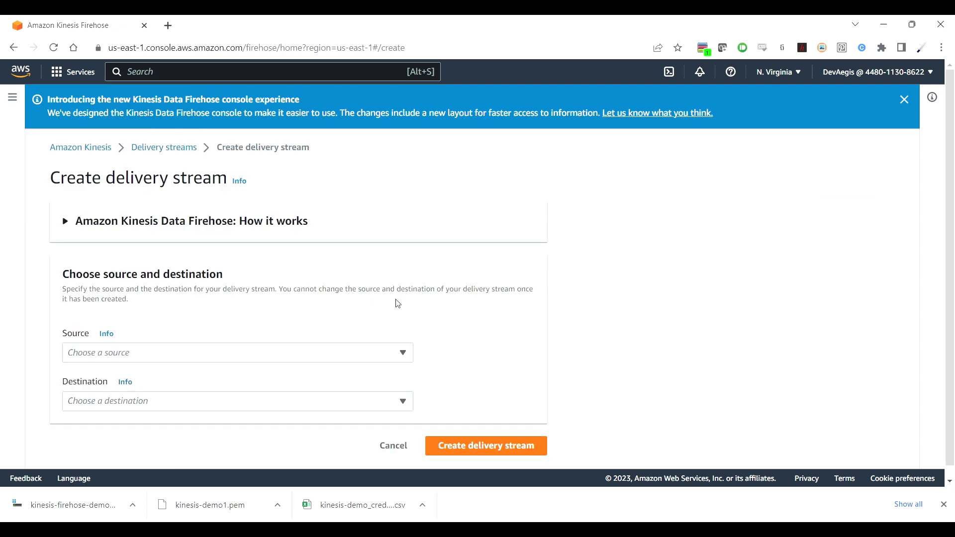
scroll(331, 299, down, 1)
scroll(331, 300, up, 1)
scroll(331, 300, down, 1)
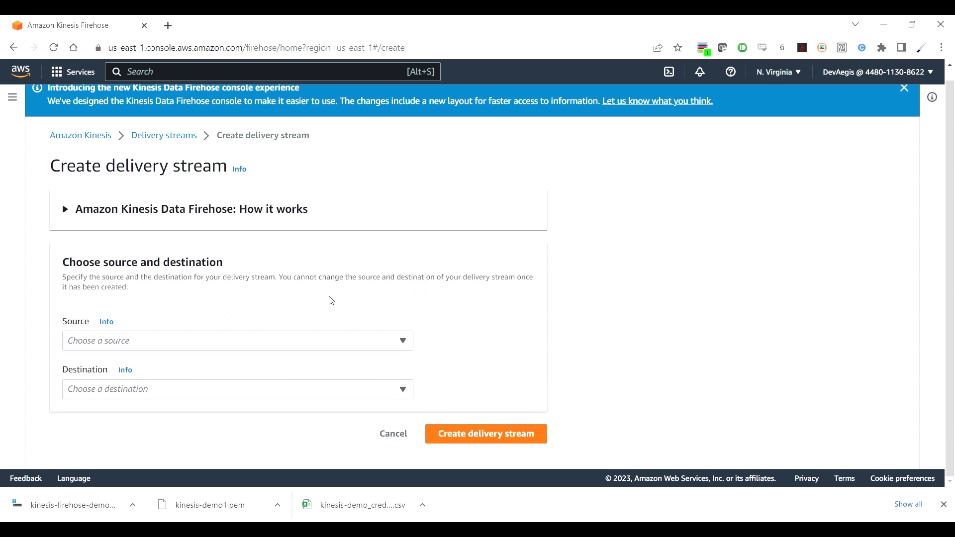
click(257, 347)
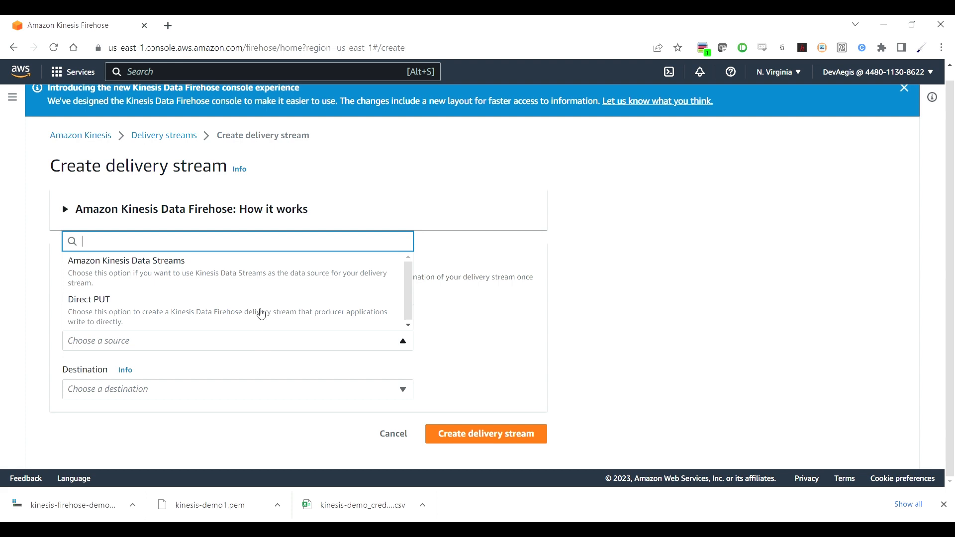
click(262, 270)
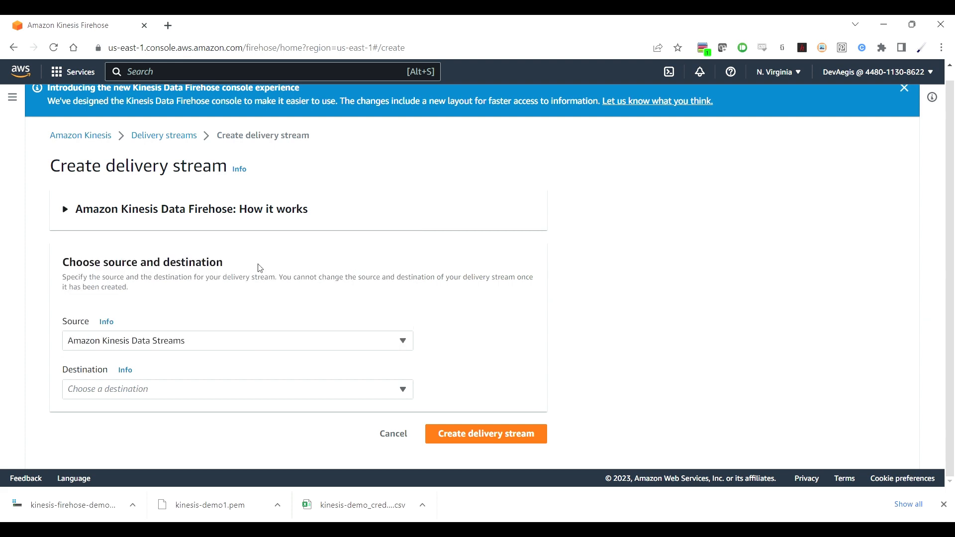
click(305, 389)
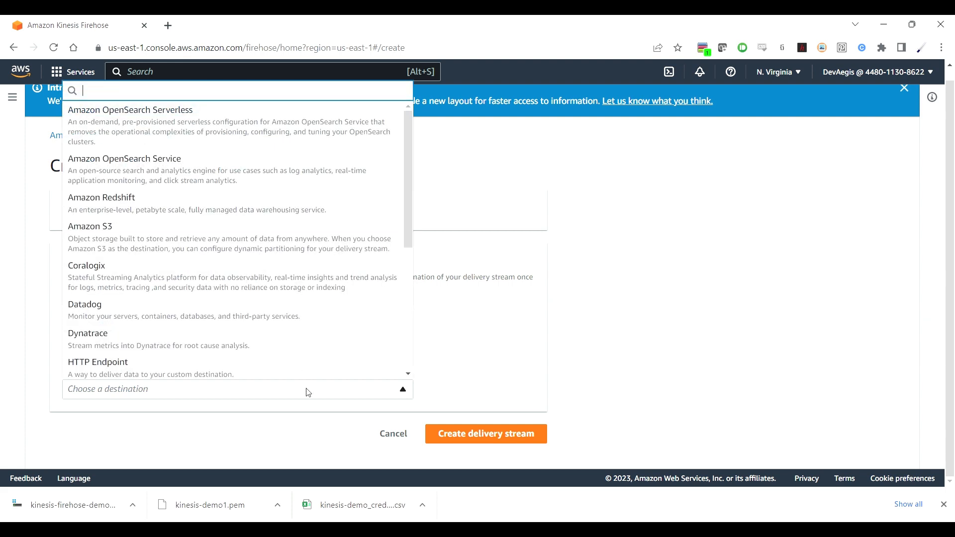
click(268, 245)
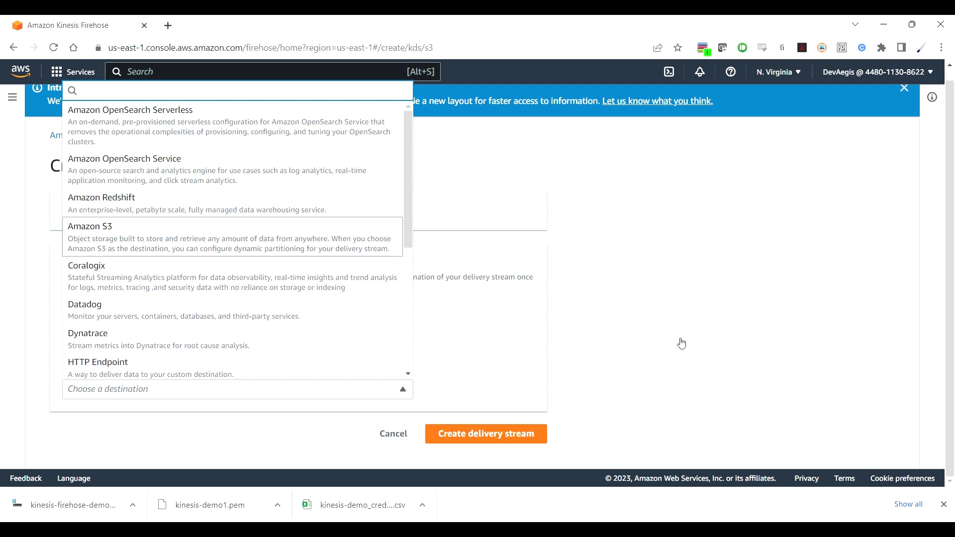
Step: Choose example-data-stream as the source Kinesis data stream
scroll(679, 340, down, 5)
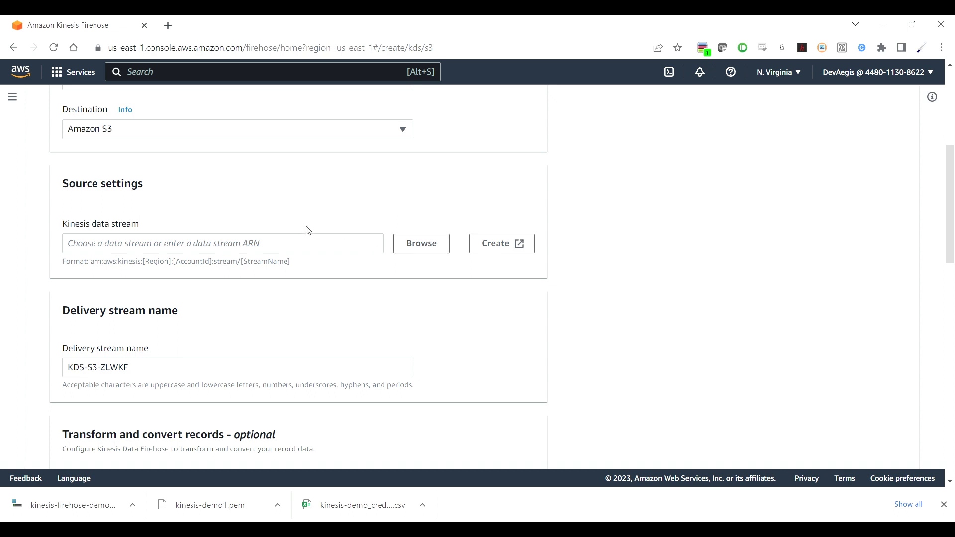
click(426, 250)
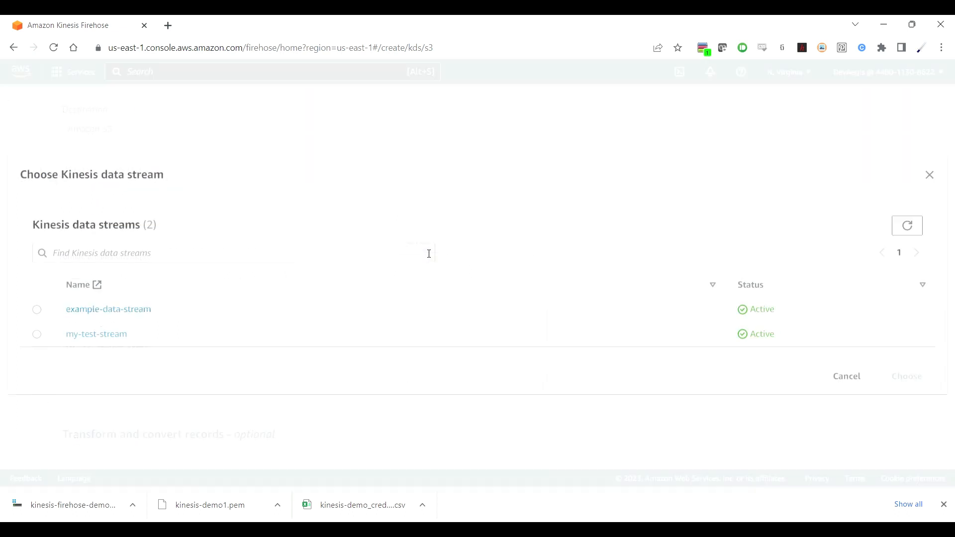
click(37, 308)
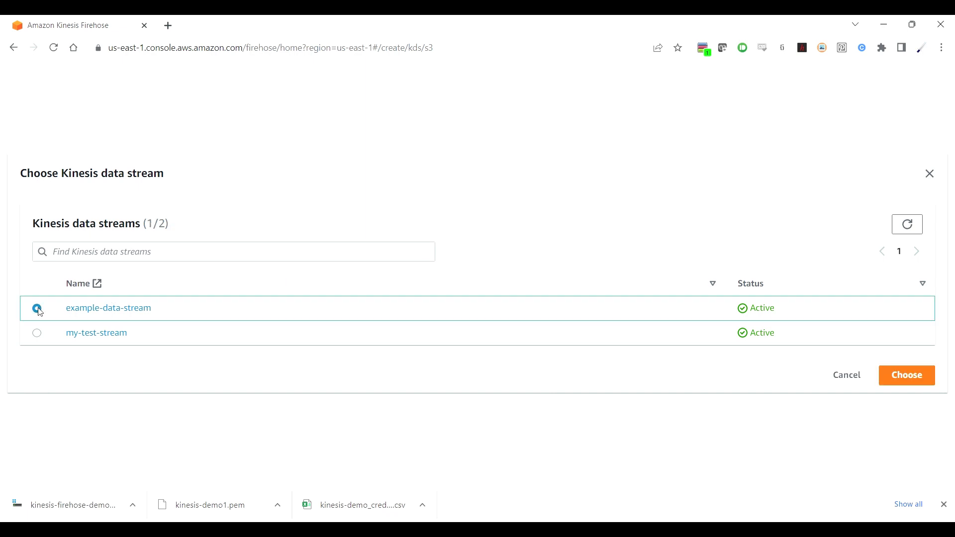
click(905, 376)
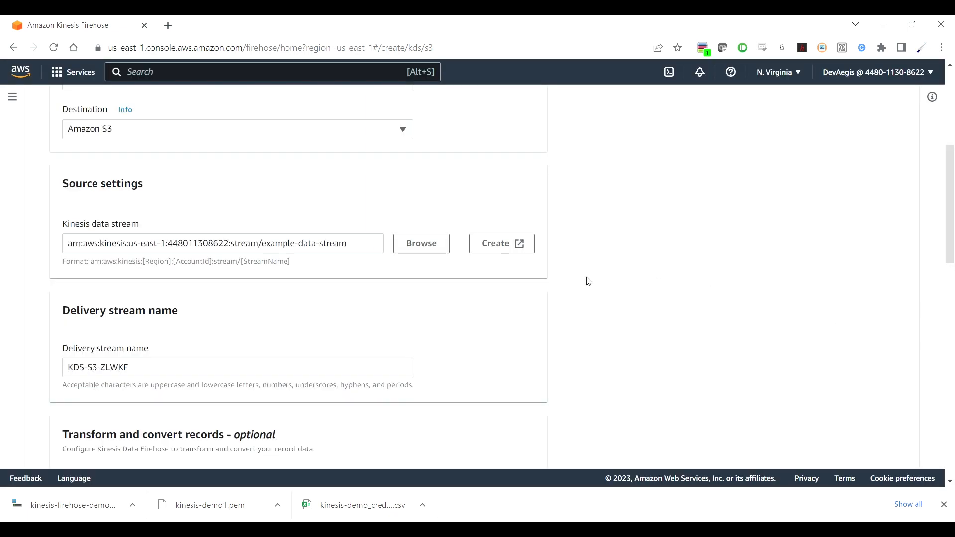
Step: Rename the delivery stream to example-kinesis-firehose
scroll(556, 290, down, 3)
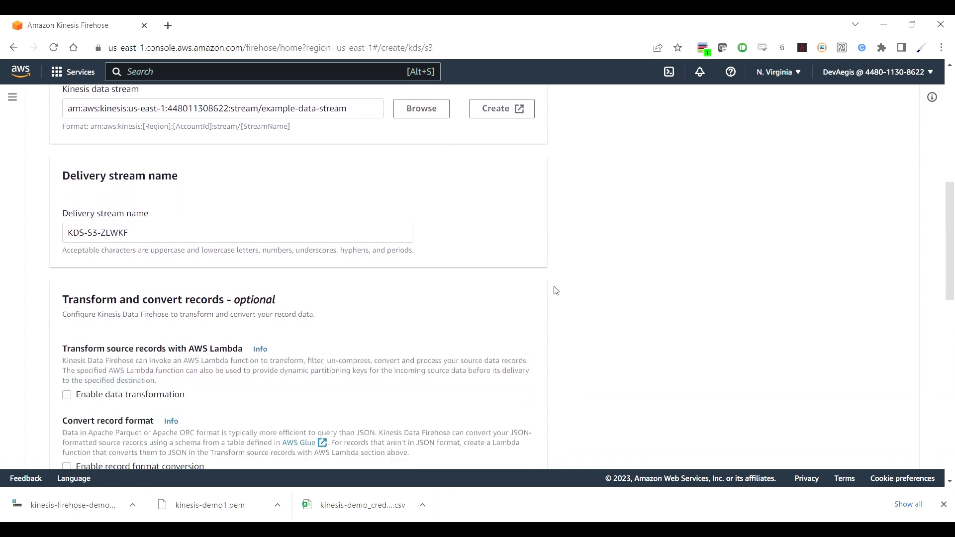
click(257, 232)
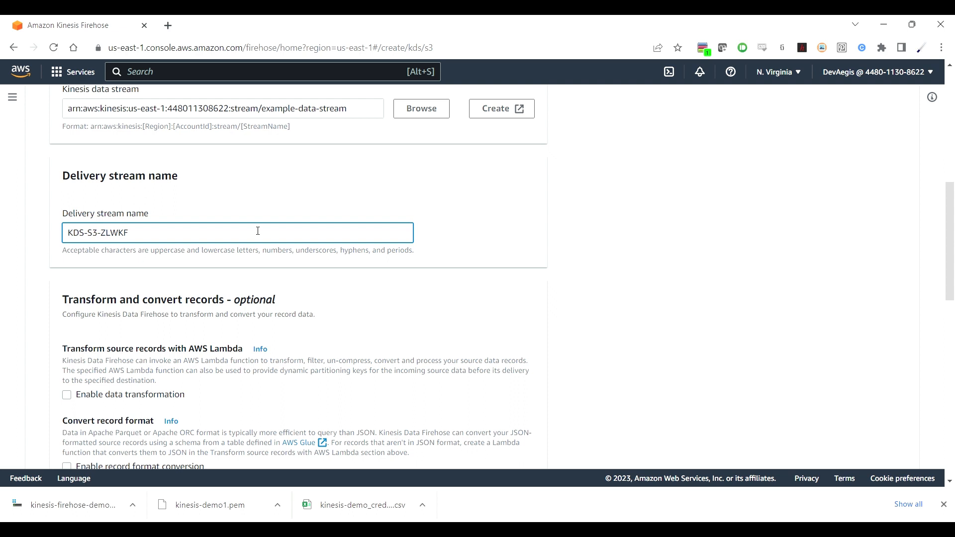
key(BackSpace)
key(BackSpace)
key(BackSpace)
key(BackSpace)
key(BackSpace)
key(BackSpace)
key(BackSpace)
key(BackSpace)
key(BackSpace)
key(BackSpace)
key(BackSpace)
key(BackSpace)
text(ex)
text(ple-kinesis)
scroll(633, 304, down, 3)
text(-firehose)
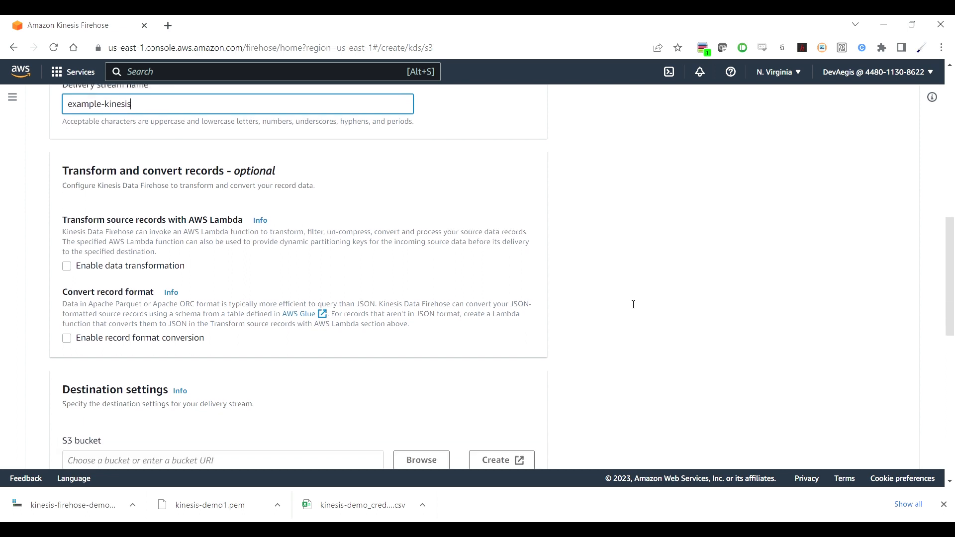
scroll(630, 303, down, 4)
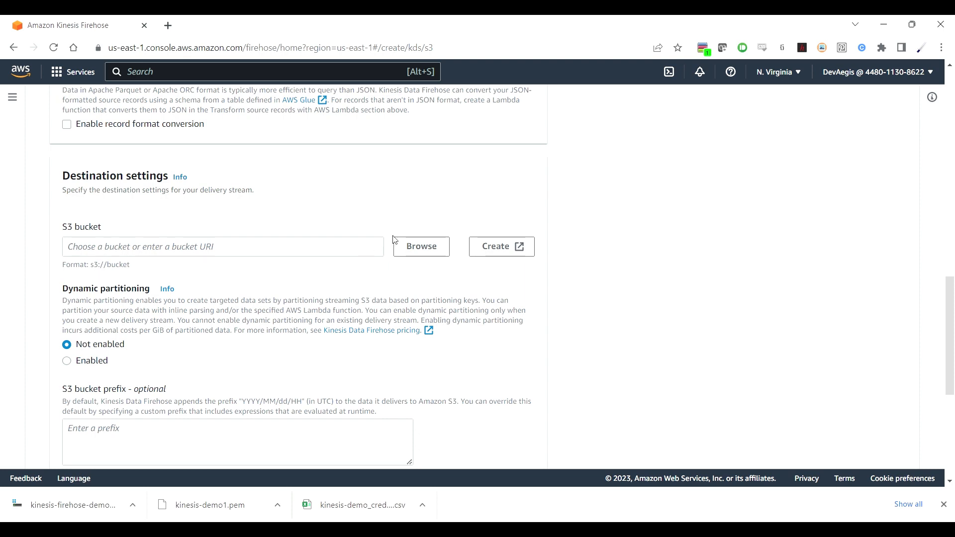
Step: Choose kinesis-demo-bucket1037 as the destination S3 bucket
click(440, 249)
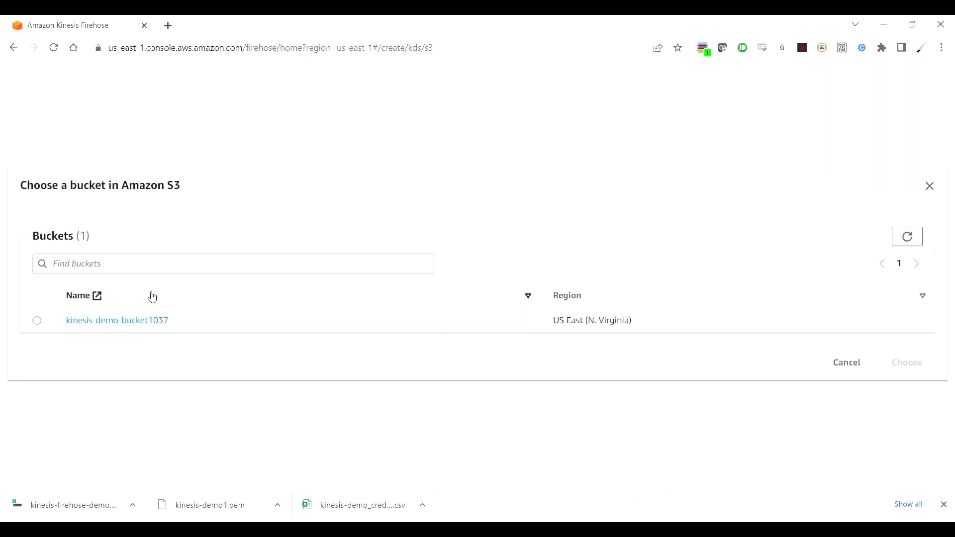
click(36, 321)
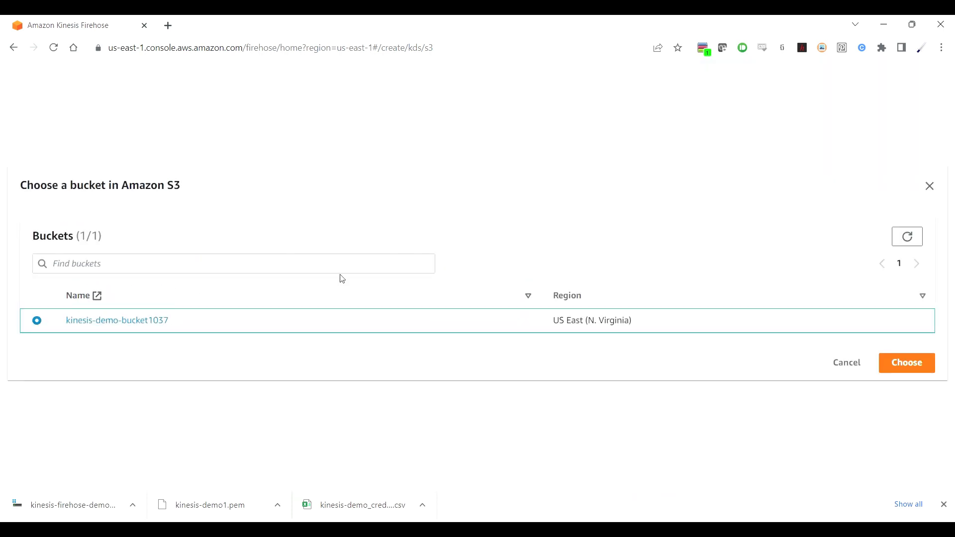
click(915, 371)
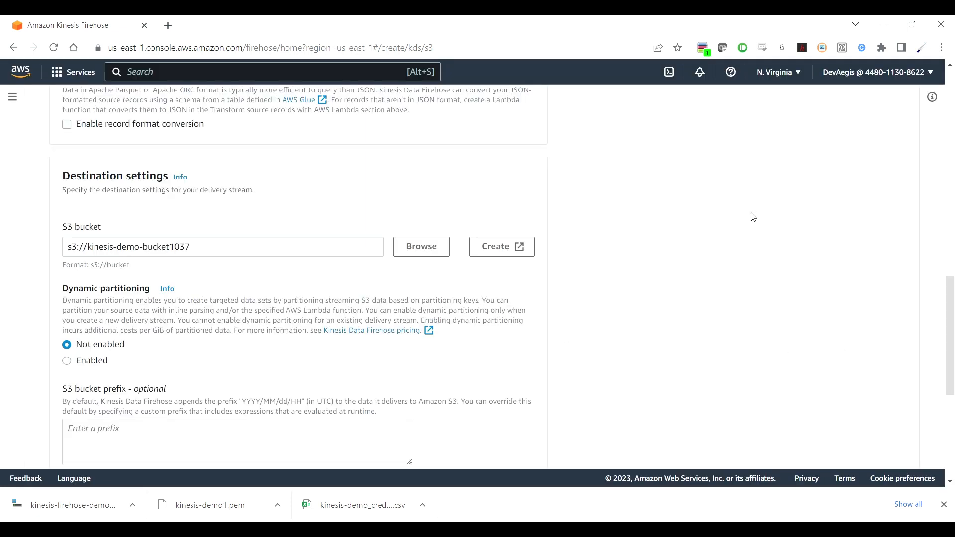
scroll(640, 339, down, 2)
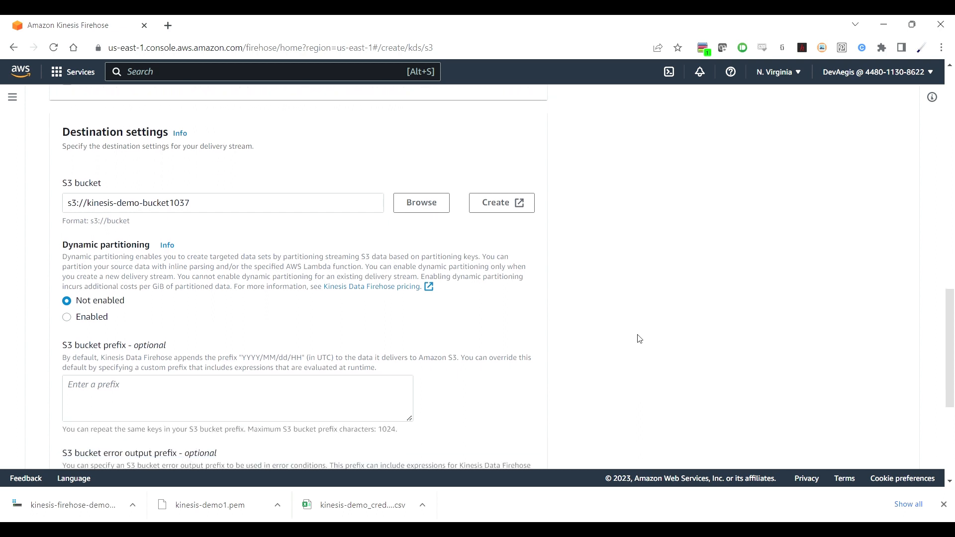
scroll(639, 339, down, 2)
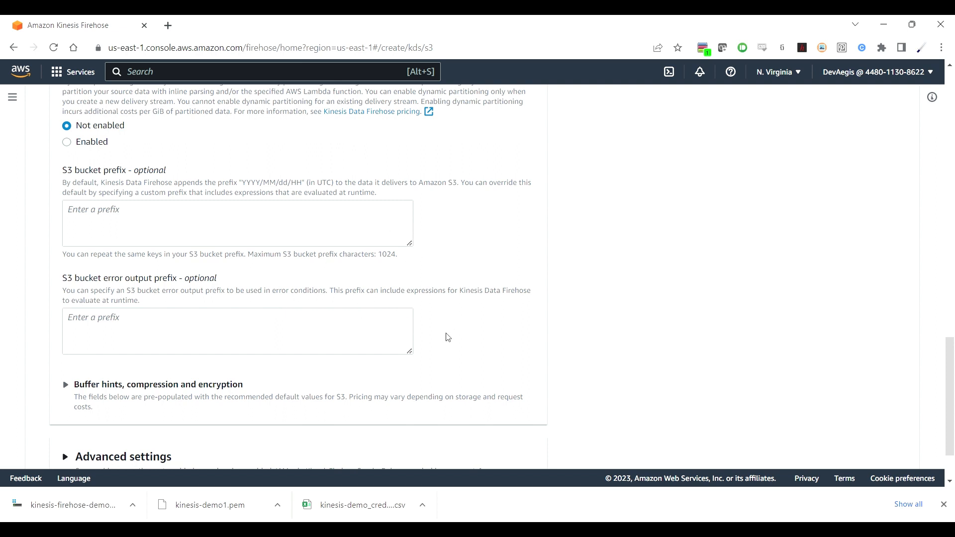
scroll(586, 355, down, 2)
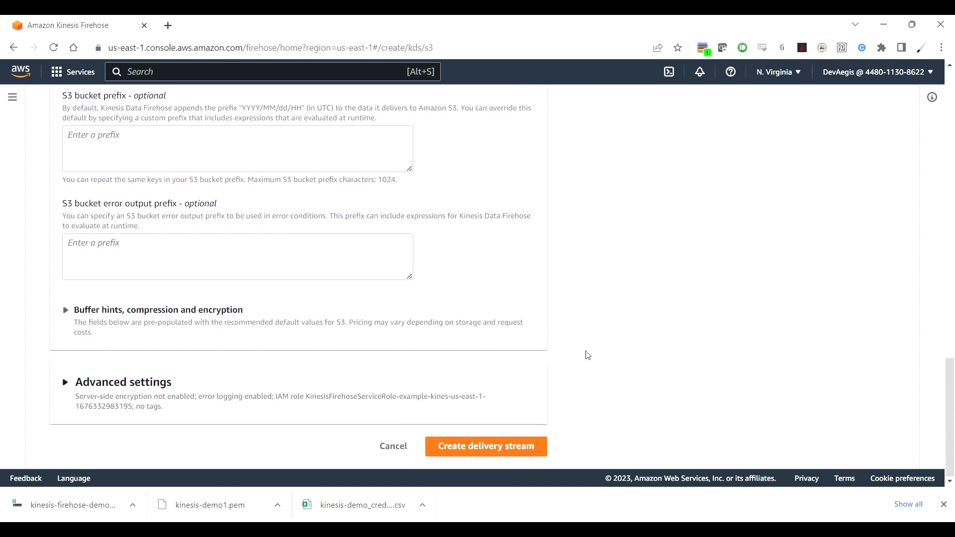
Step: Set buffer size 1 MiB and buffer interval 60 seconds, then create the delivery stream
click(65, 311)
scroll(268, 331, down, 3)
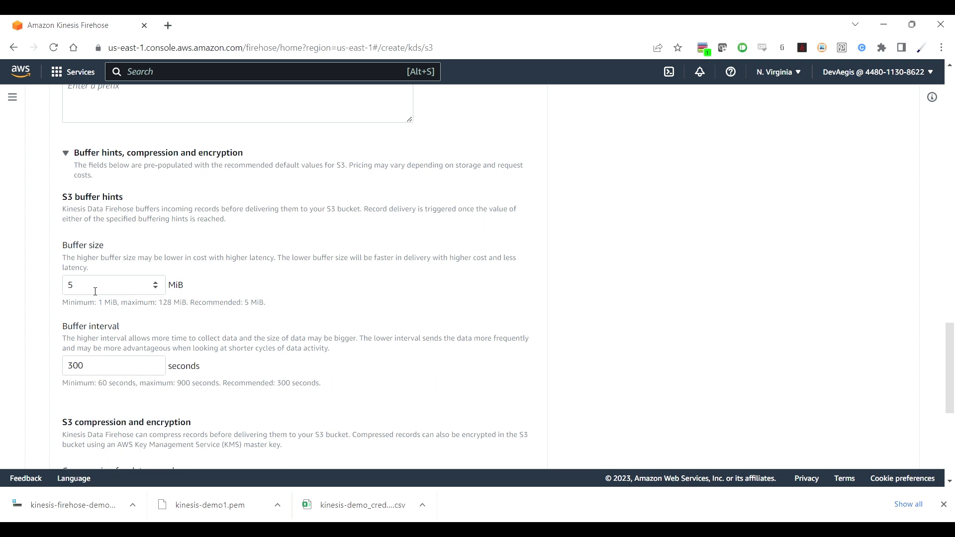
drag(96, 286, 62, 288)
text(1)
drag(99, 366, 54, 375)
text(60)
scroll(367, 307, down, 3)
scroll(367, 307, down, 4)
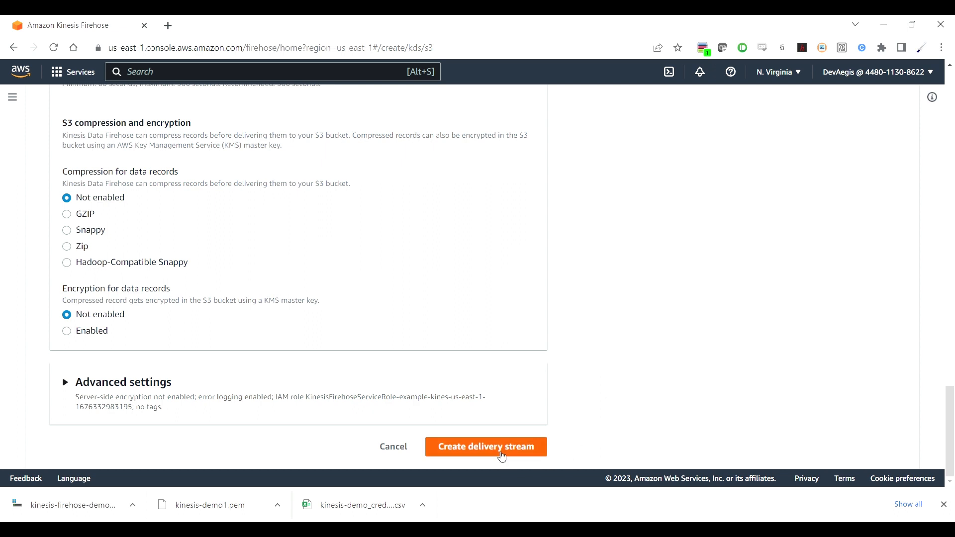
click(502, 457)
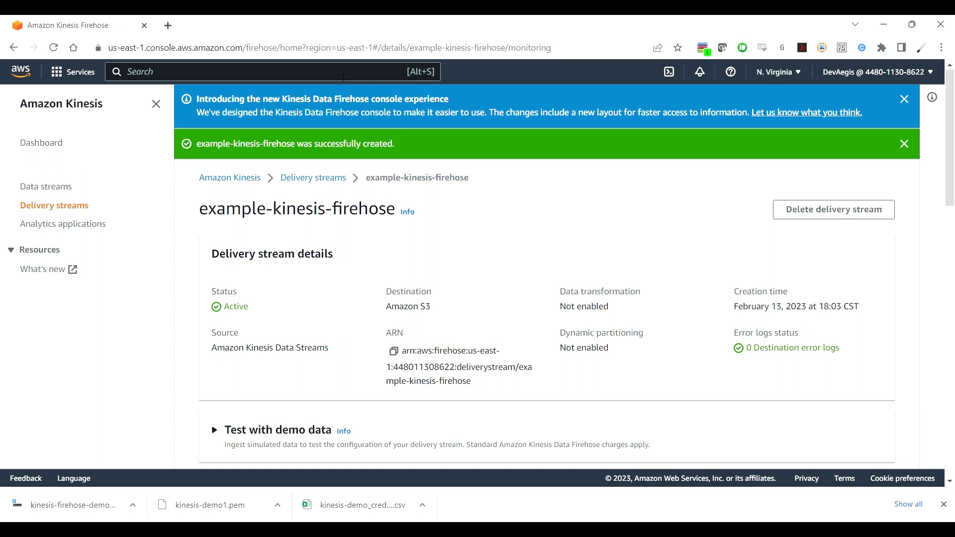
Step: Open IAM via the 'iam' search, go to Policies, and start a new policy
text(iam)
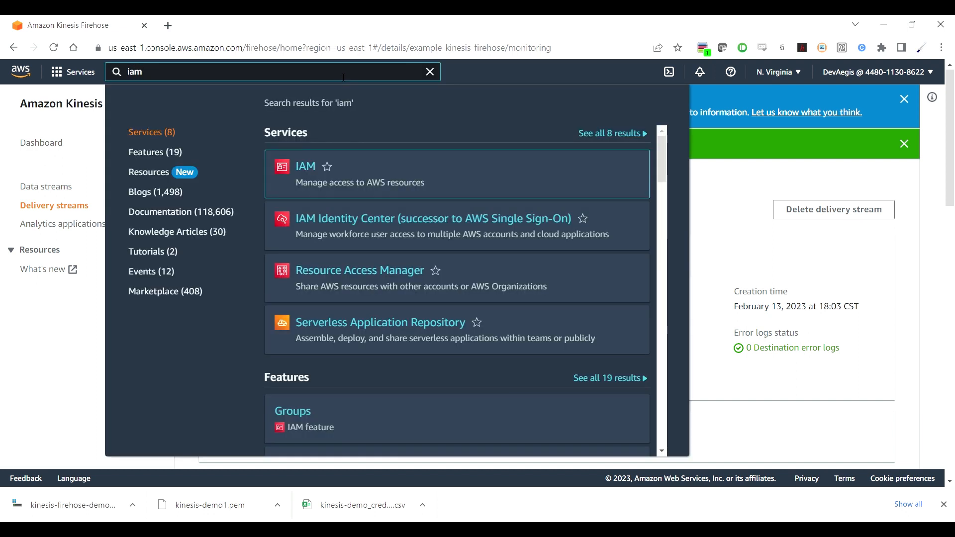
click(314, 170)
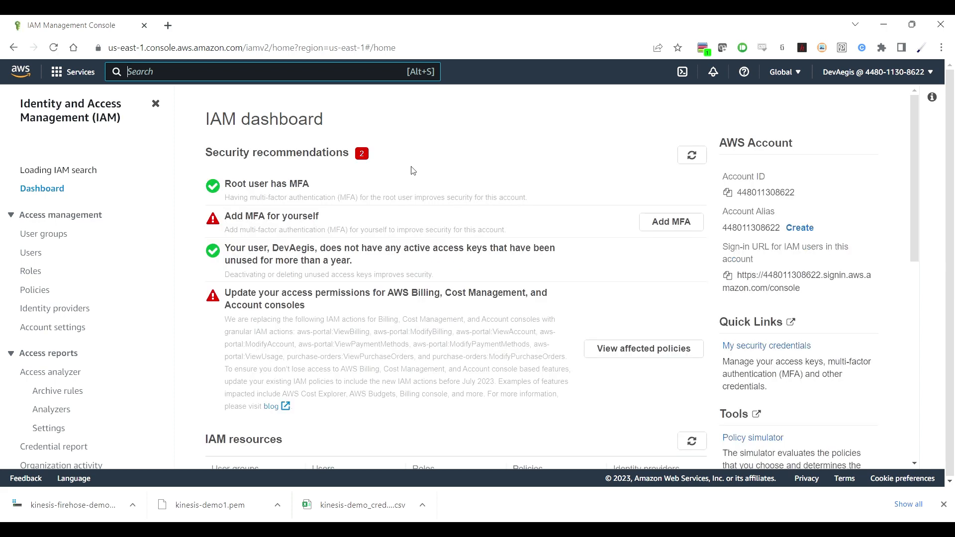
click(46, 298)
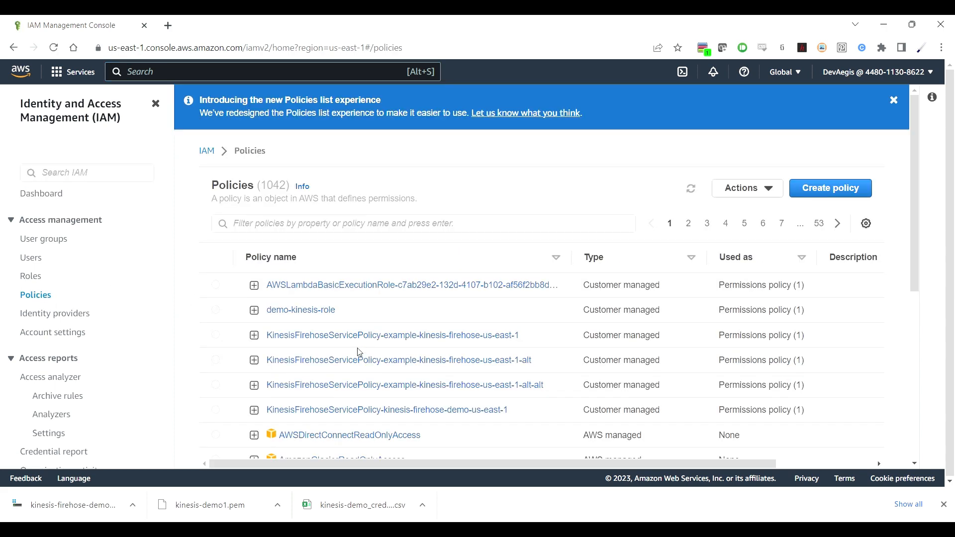
click(827, 193)
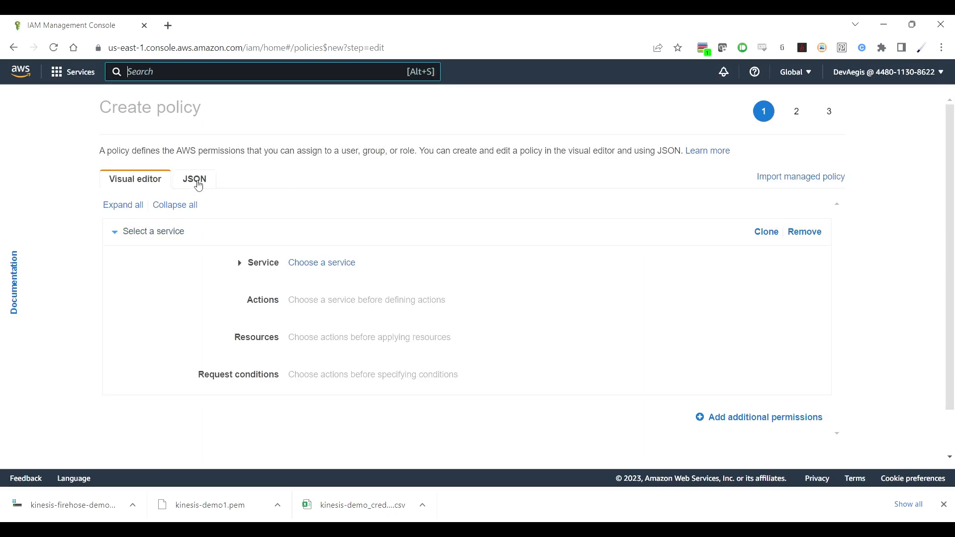
Step: Replace the default JSON policy with the prepared Kinesis policy and remove its placeholder ARN
click(194, 180)
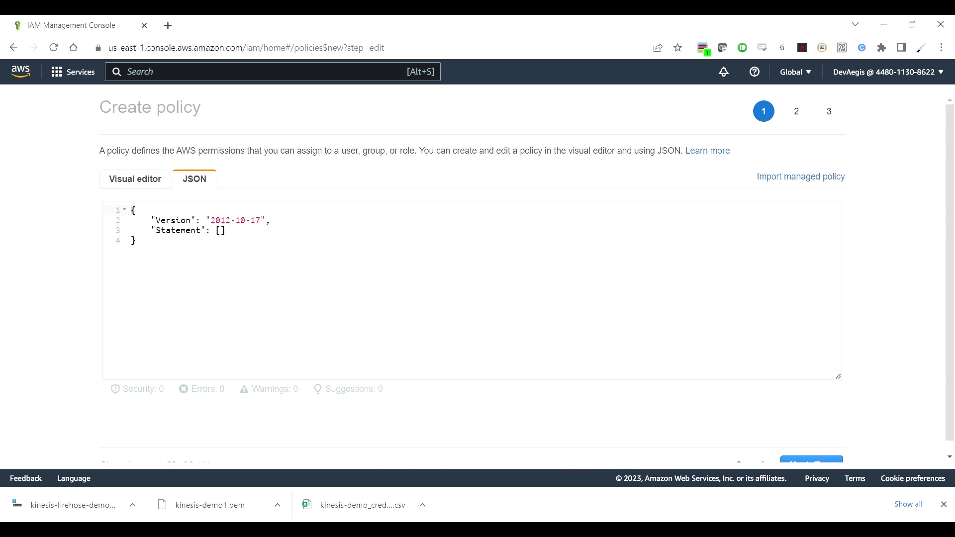
click(370, 322)
key(ctrl+a)
key(ctrl+v)
drag(260, 317, 563, 316)
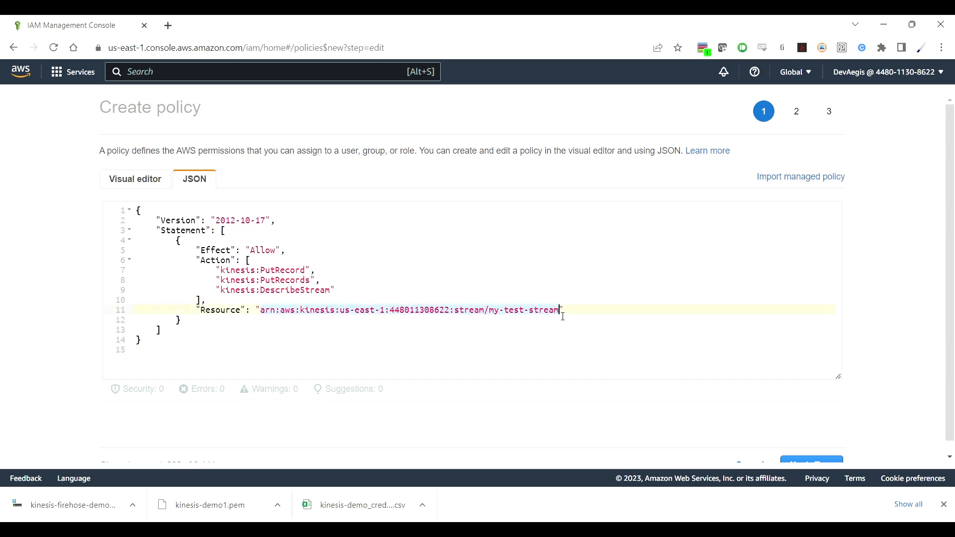
key(BackSpace)
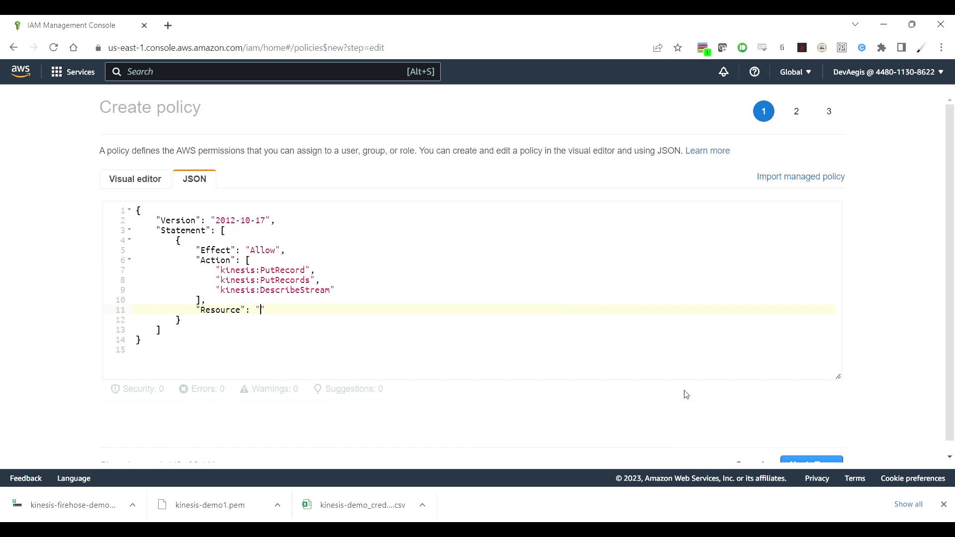
Step: Put the example-data-stream ARN into Resource and continue to tagging
click(622, 531)
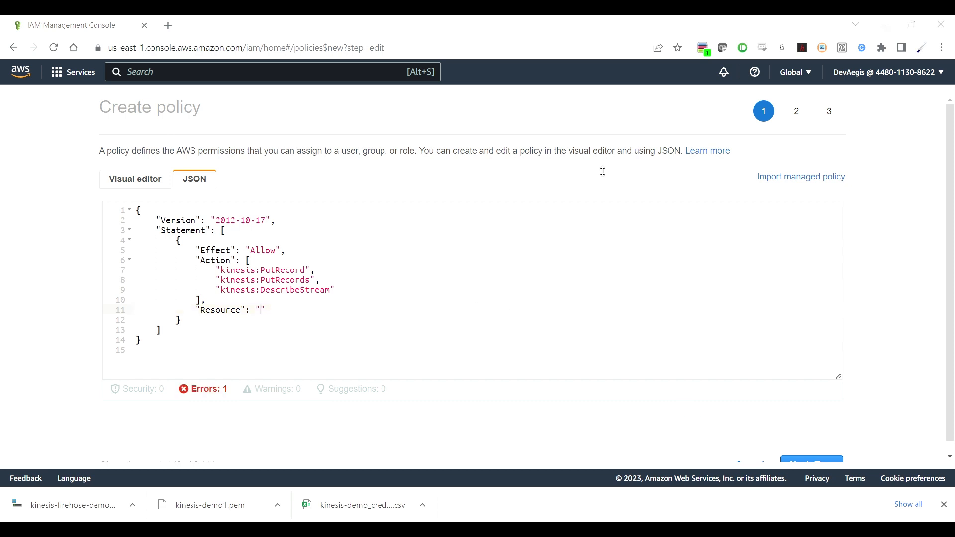
click(878, 23)
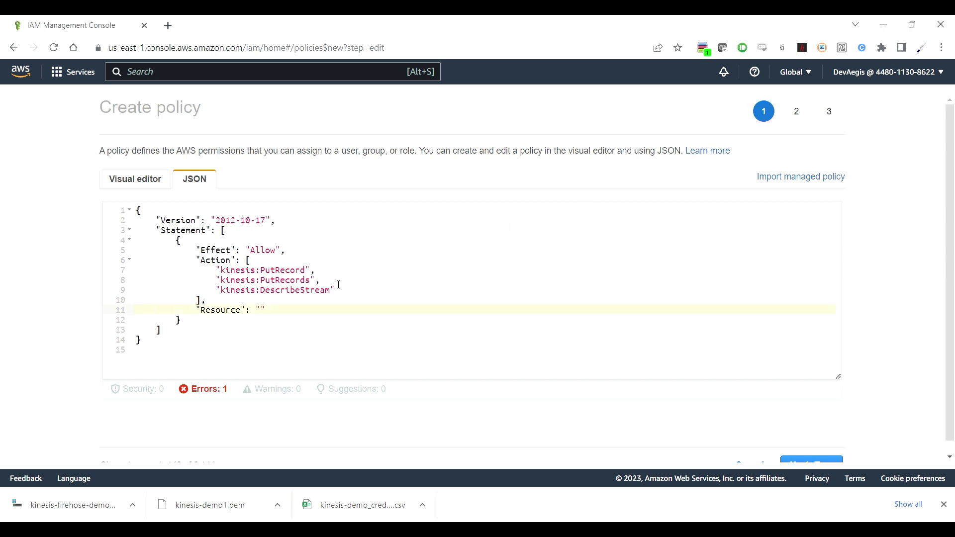
key(ctrl+v)
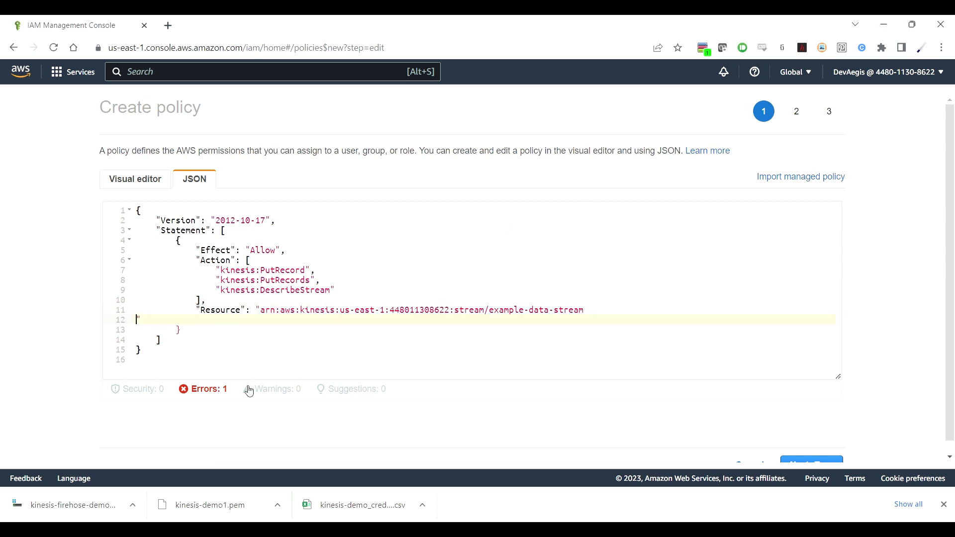
key(BackSpace)
click(332, 346)
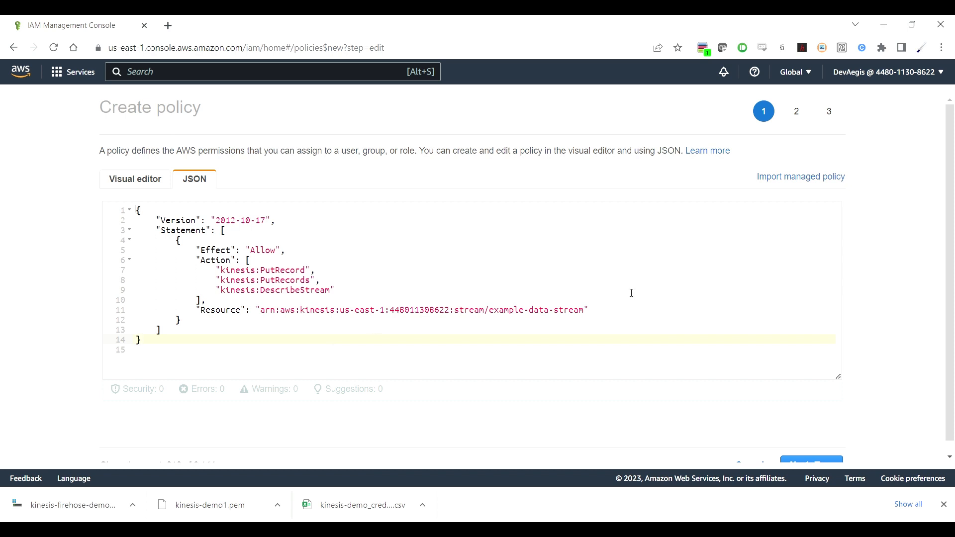
scroll(876, 316, down, 1)
click(818, 457)
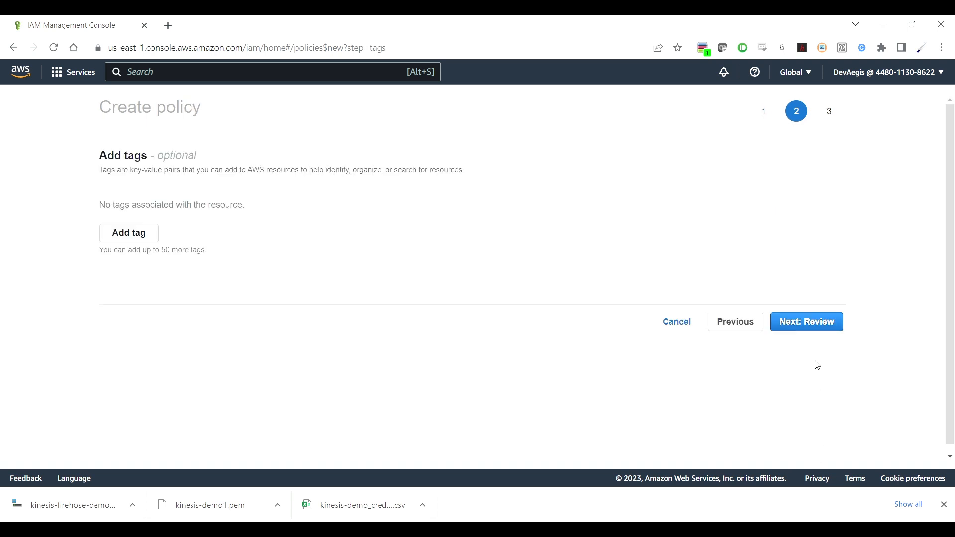
Step: Skip tags, name the policy example-kinesis-policy, and create it
click(811, 324)
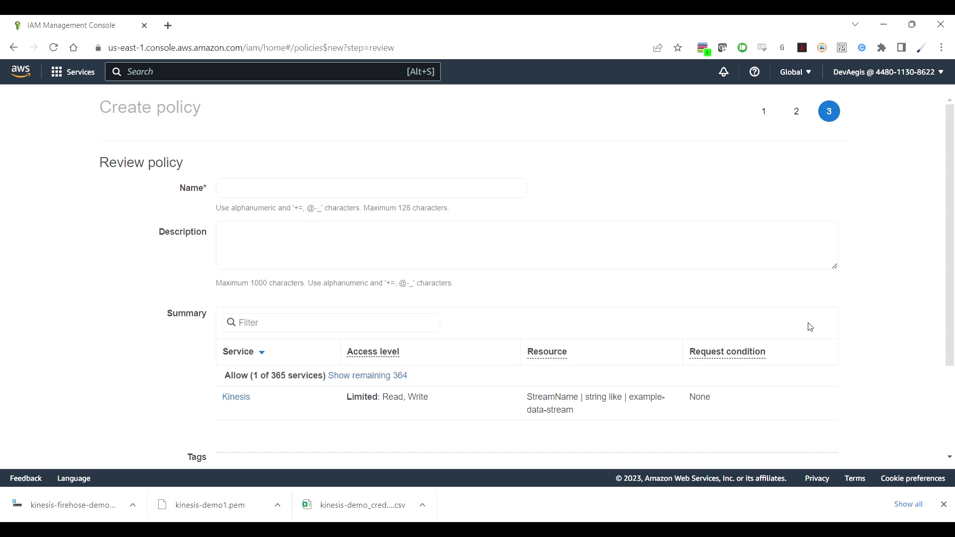
click(455, 193)
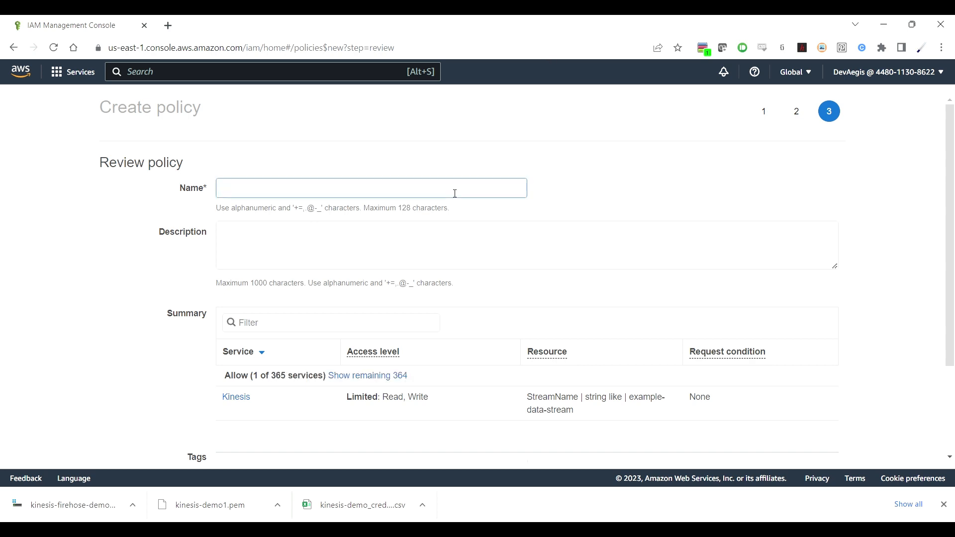
text(example-kinesis-policy)
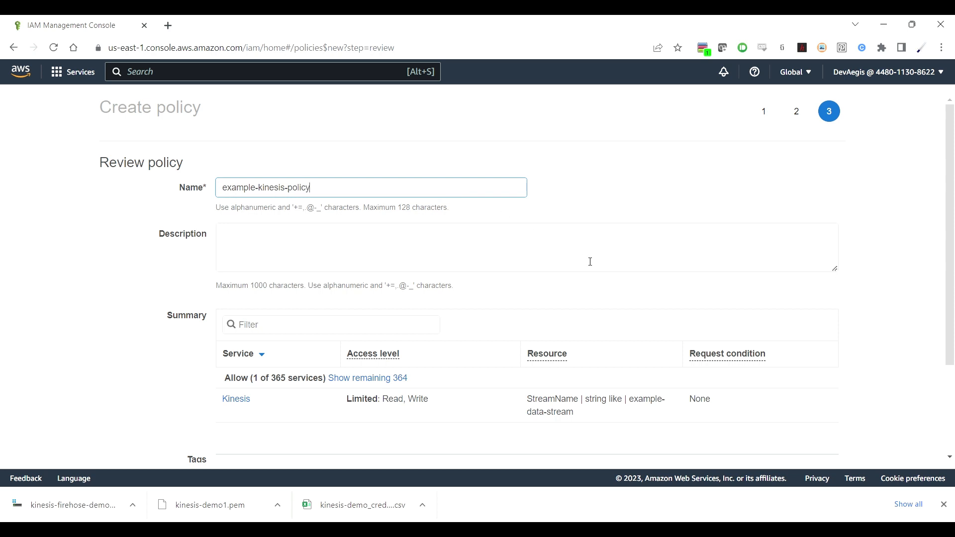
scroll(589, 262, down, 2)
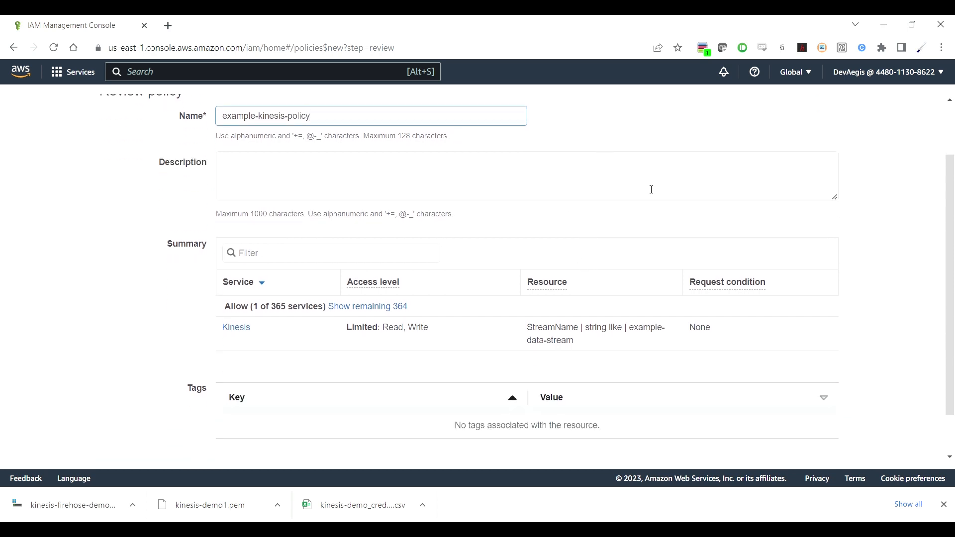
scroll(651, 189, down, 1)
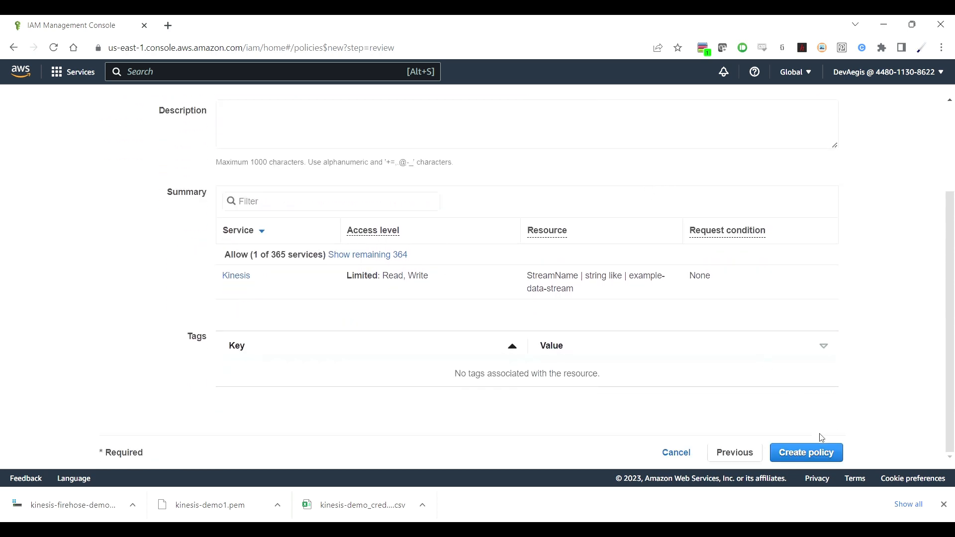
click(824, 453)
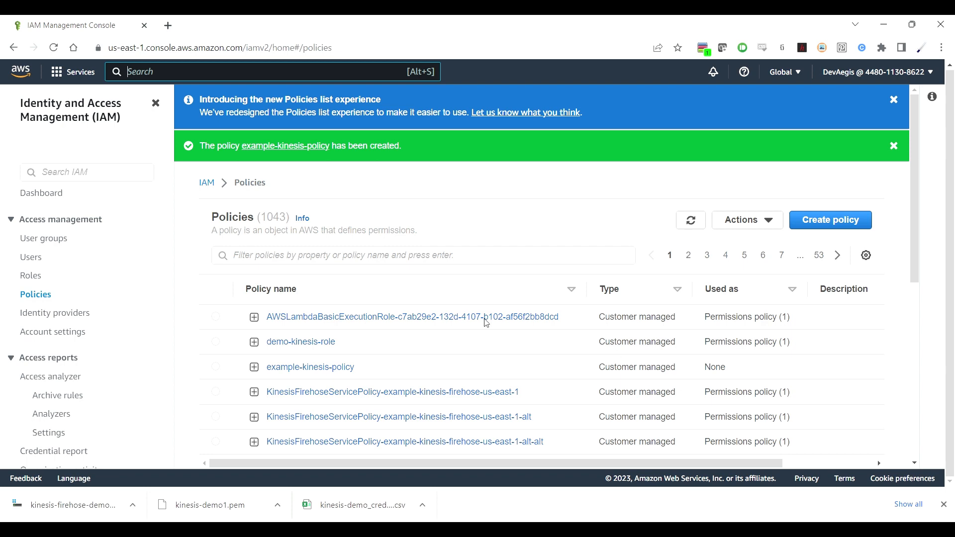
Step: Select example-kinesis-policy in the policies list
click(216, 367)
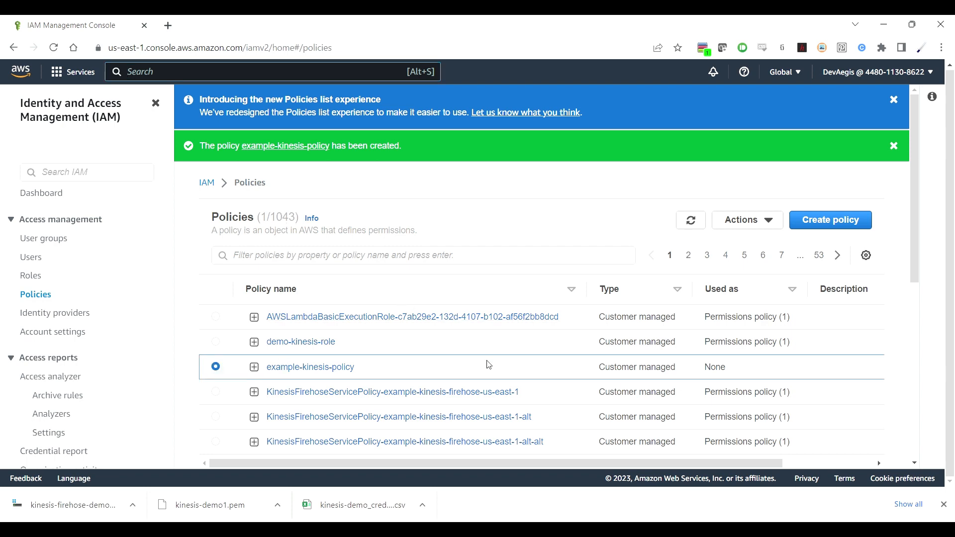
scroll(489, 364, down, 2)
scroll(489, 365, down, 5)
scroll(489, 365, up, 7)
Step: Start a new IAM role with DMS as the trusted service use case
click(42, 280)
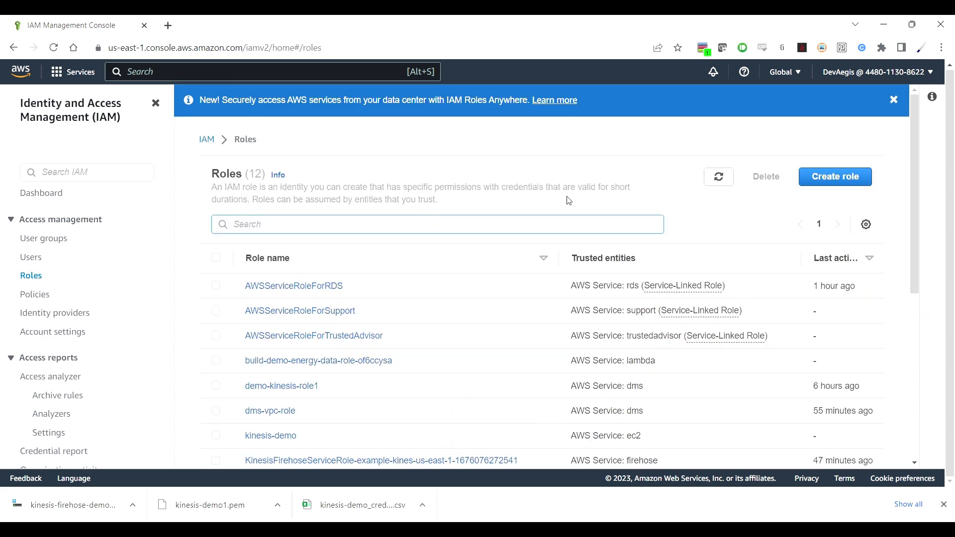
click(838, 185)
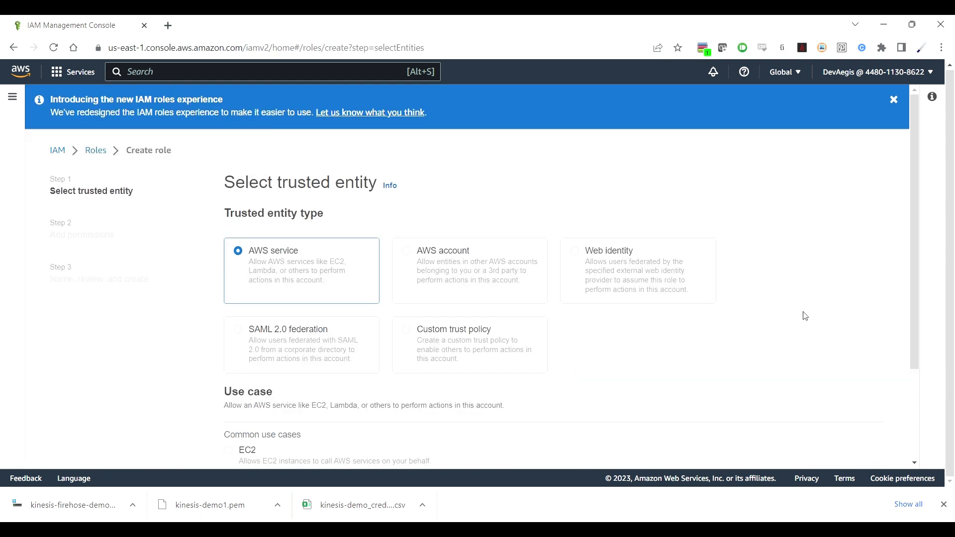
scroll(808, 320, down, 3)
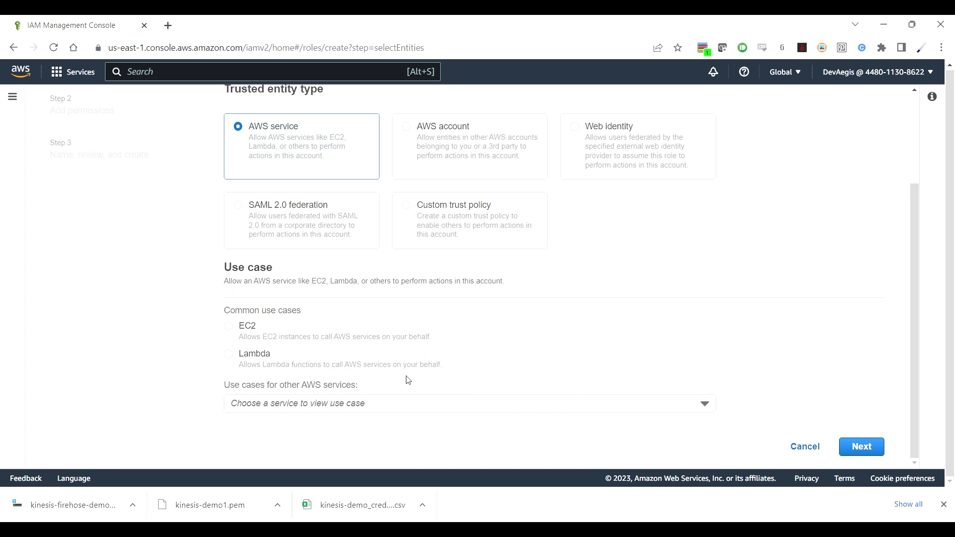
click(457, 405)
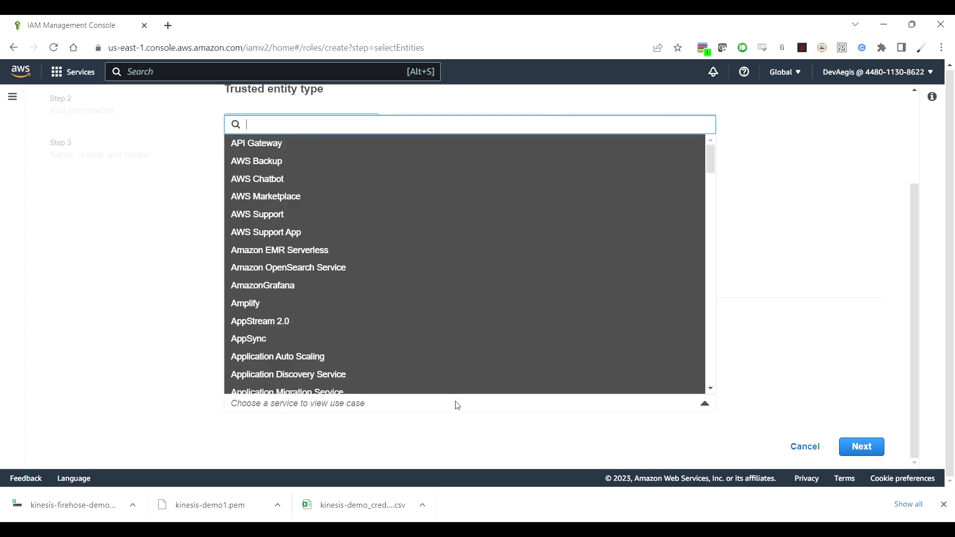
text(dms)
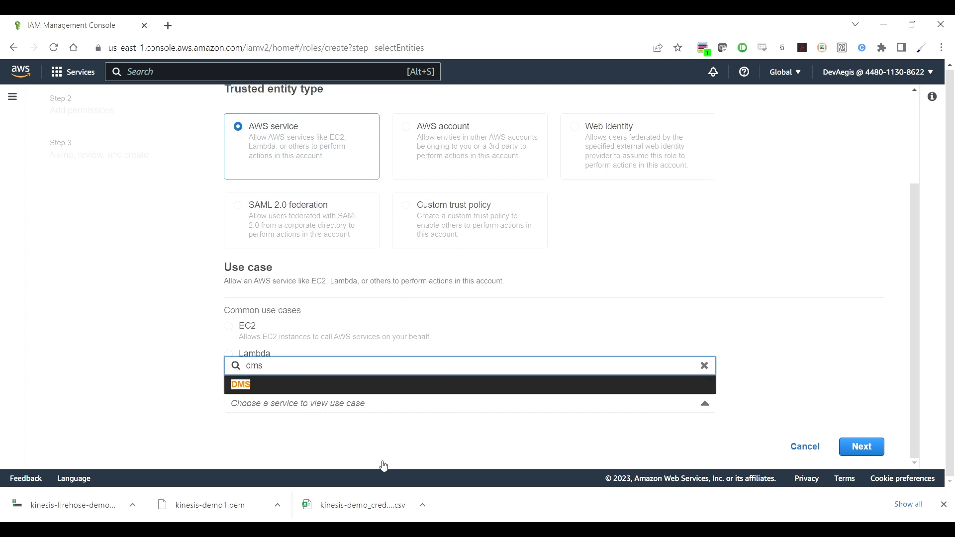
key(Return)
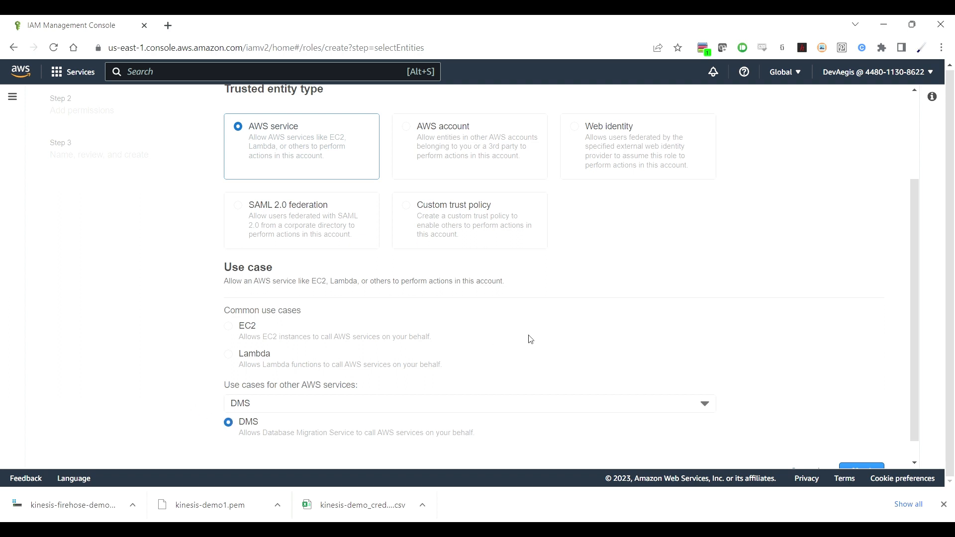
scroll(665, 320, down, 1)
click(864, 449)
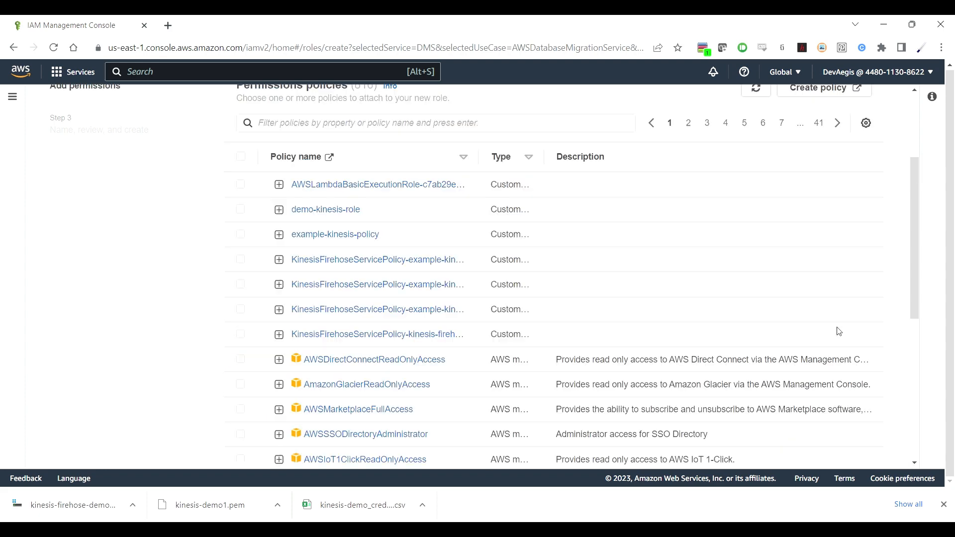
Step: Look through the permissions policies list for example-kinesis-policy
scroll(794, 228, up, 3)
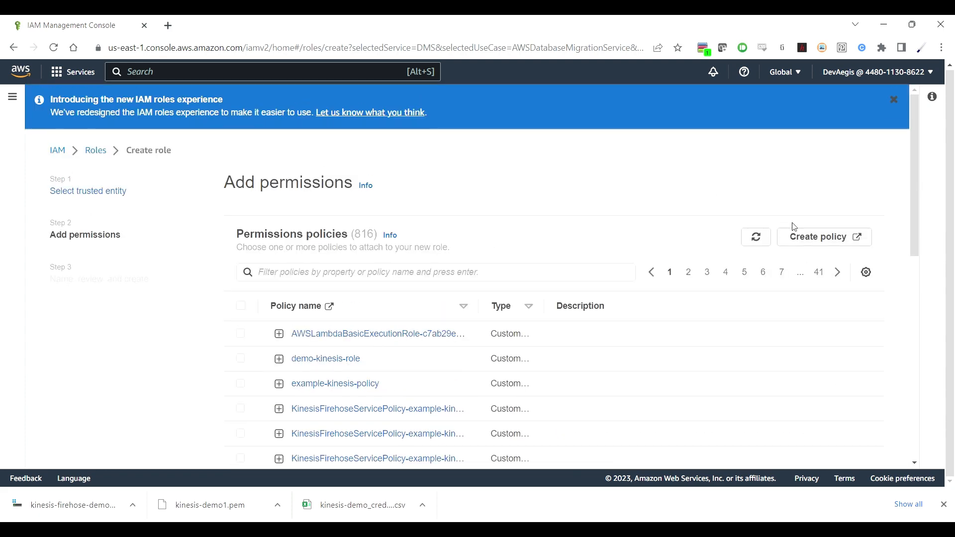
scroll(793, 226, down, 3)
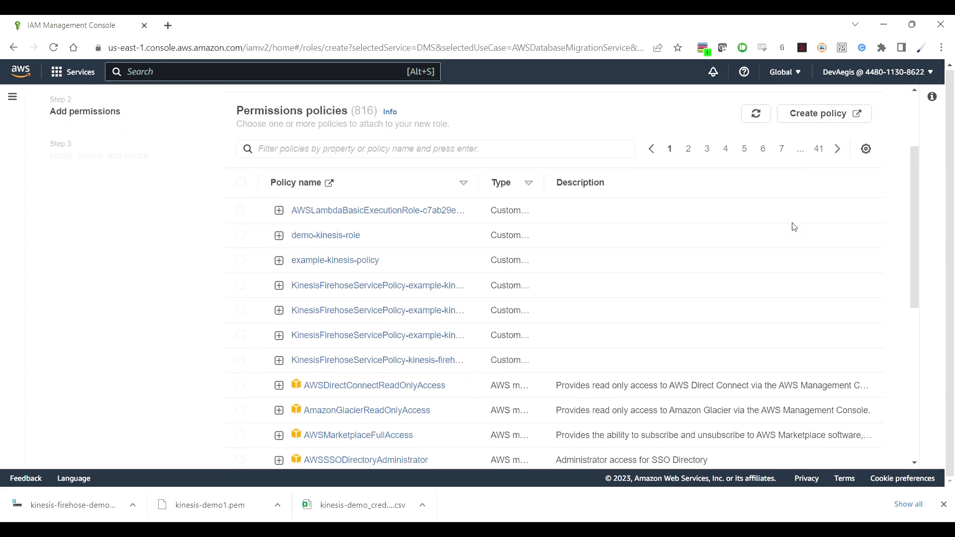
scroll(793, 226, up, 3)
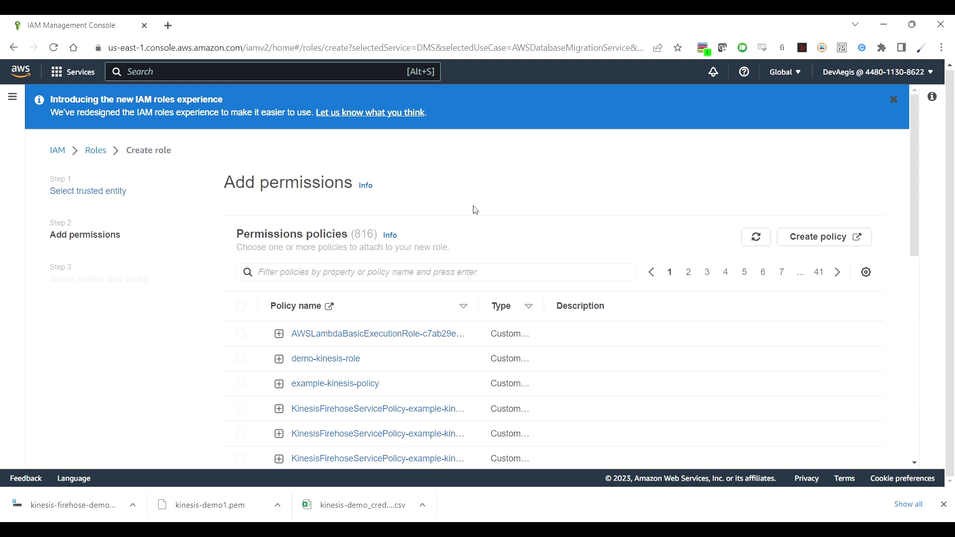
scroll(480, 193, down, 2)
scroll(483, 193, up, 2)
scroll(482, 192, down, 4)
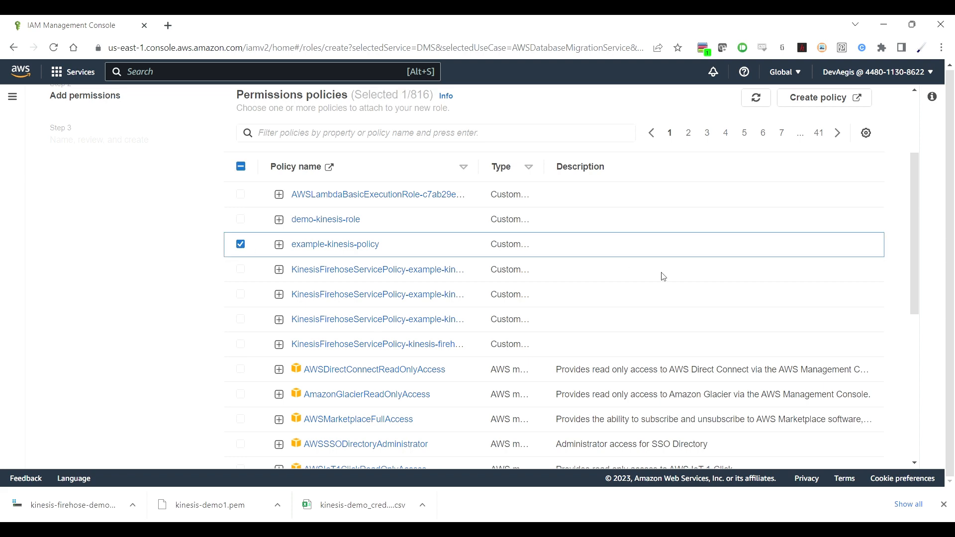
scroll(664, 277, up, 3)
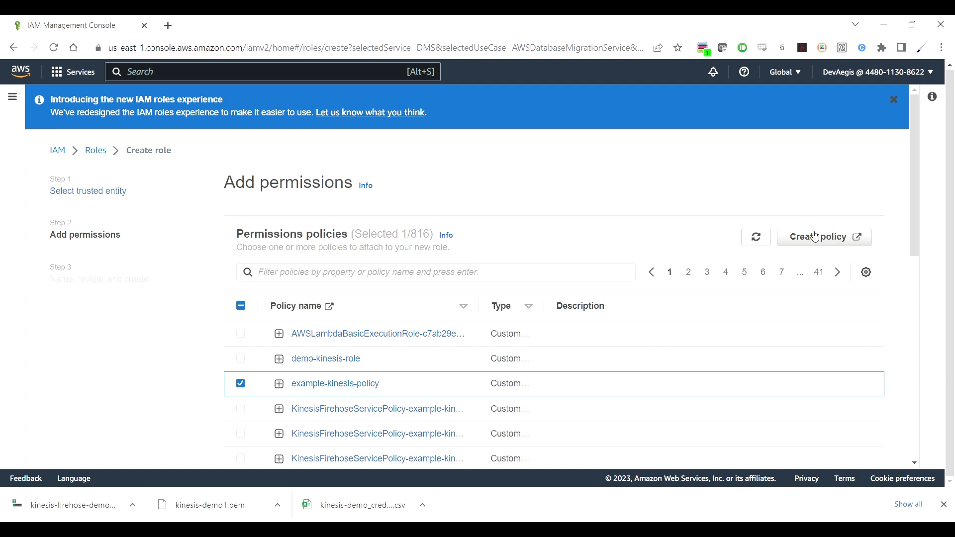
scroll(753, 191, down, 5)
scroll(753, 191, down, 3)
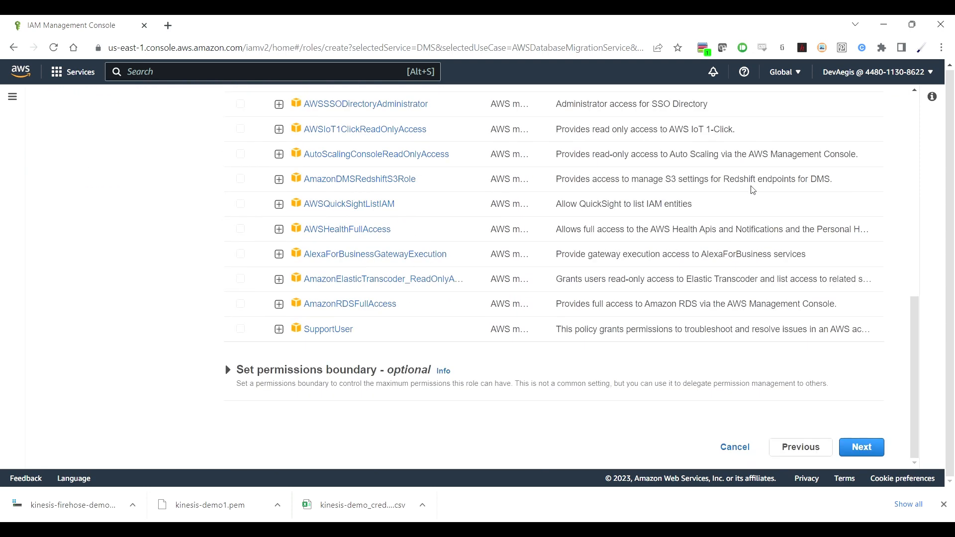
Step: Enter example-kinesis-role as the role name on the review step
click(872, 447)
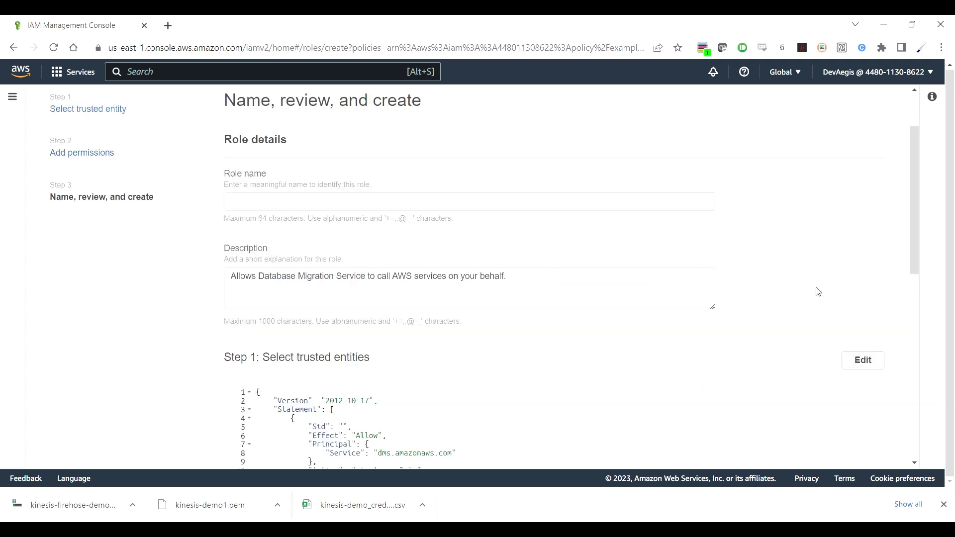
click(549, 208)
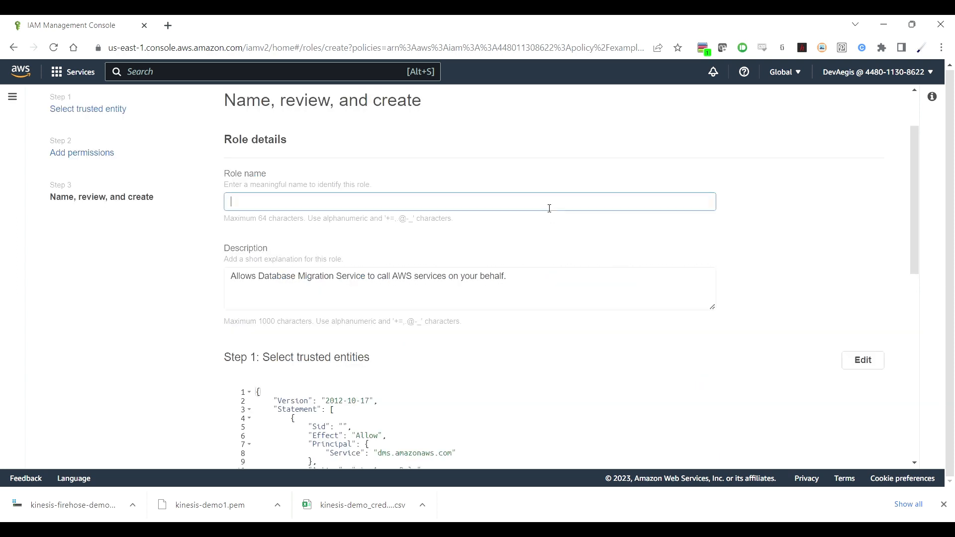
text(example-kinesis-role)
scroll(740, 255, down, 2)
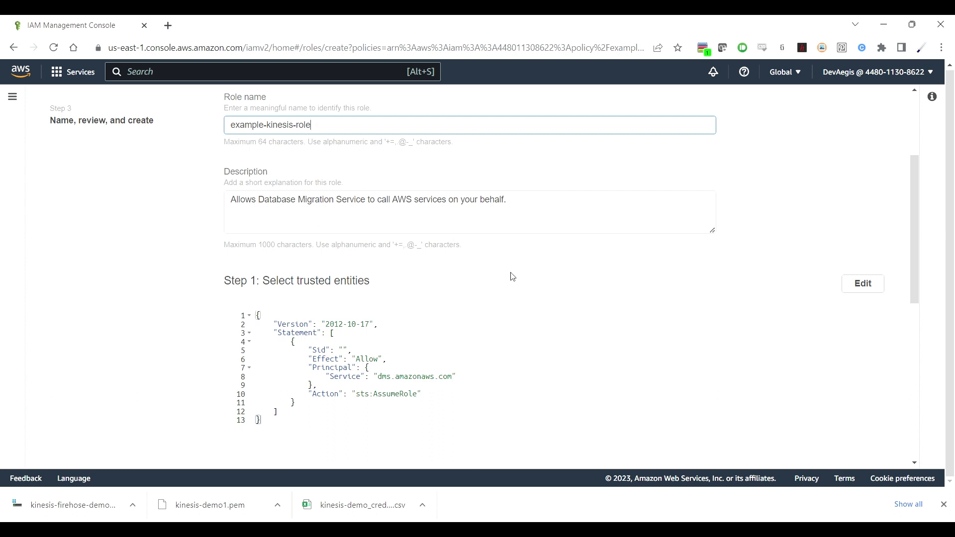
scroll(516, 277, down, 2)
scroll(516, 277, down, 8)
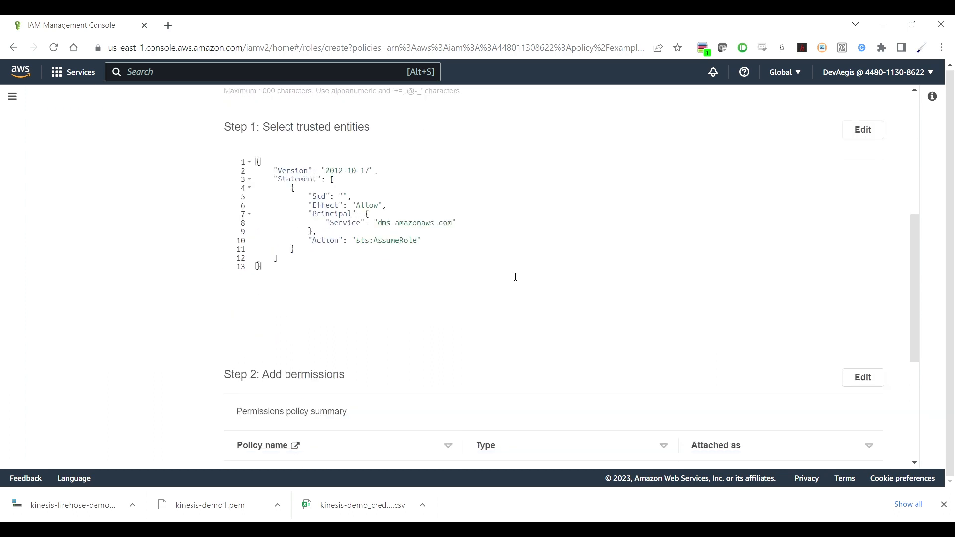
scroll(513, 277, down, 1)
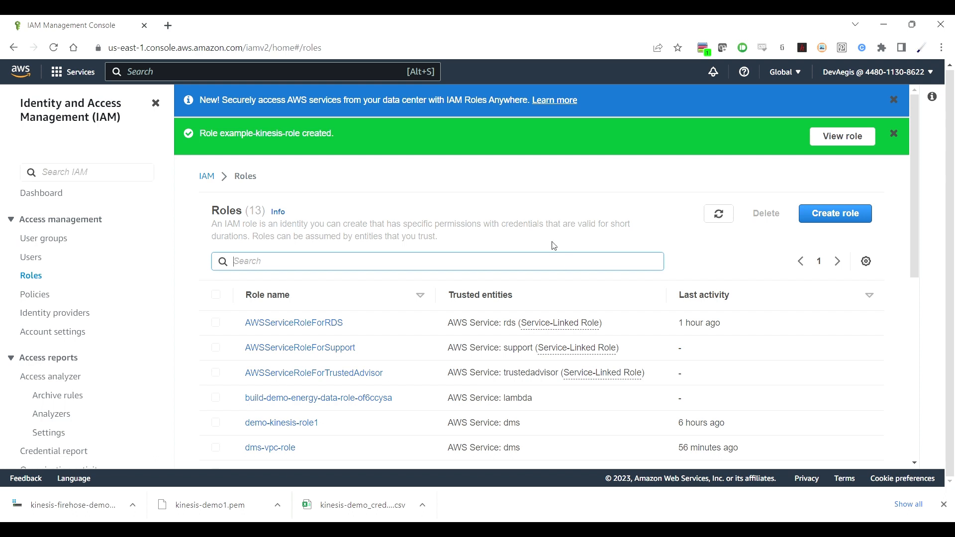
Step: Open Database Migration Service from the 'dms' search and view its replication instances
click(337, 77)
text(dms)
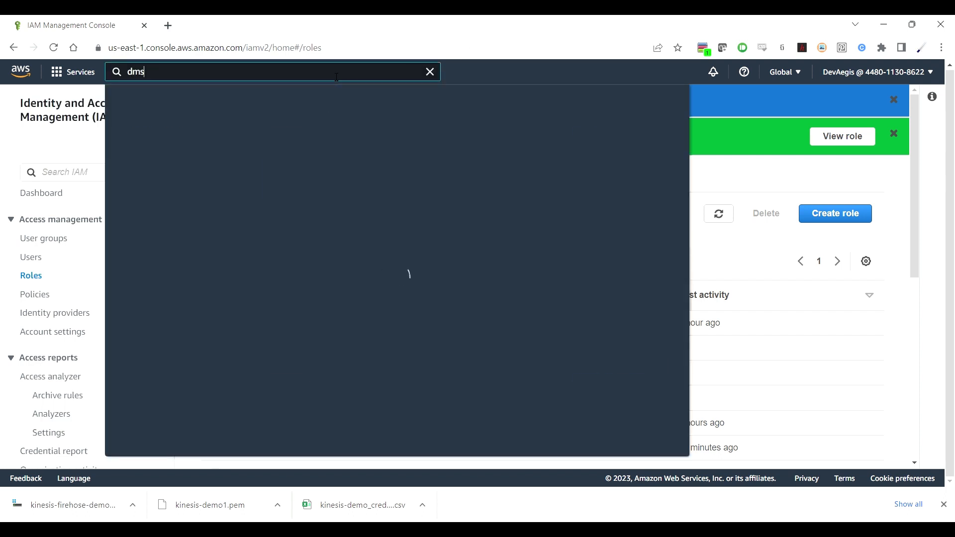
click(364, 173)
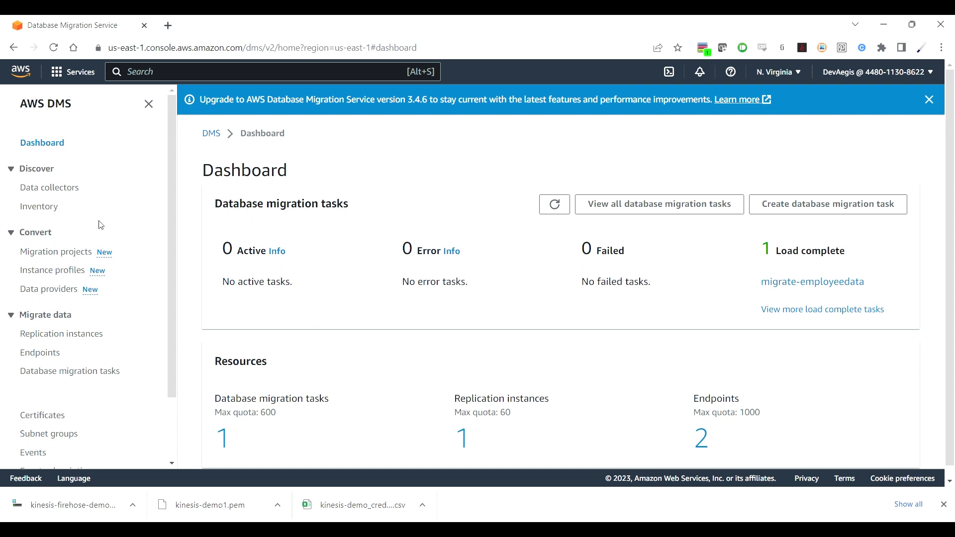
scroll(352, 246, down, 1)
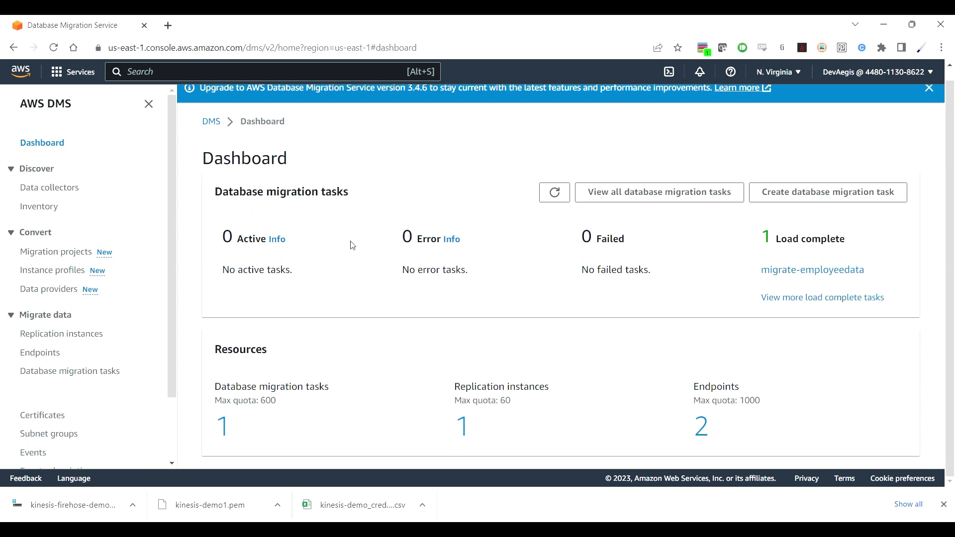
click(463, 426)
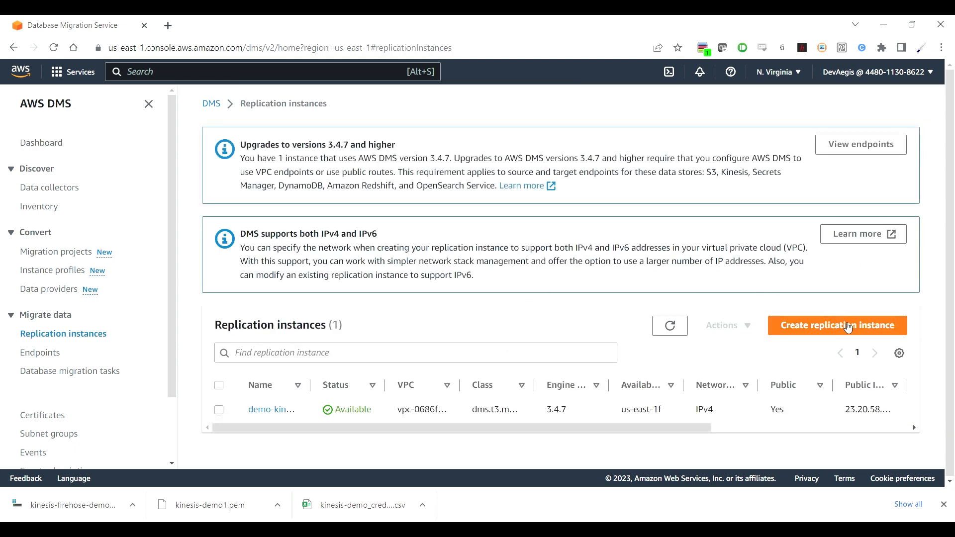
Step: Start a new replication instance named example-kinesis-replication-instance
click(849, 331)
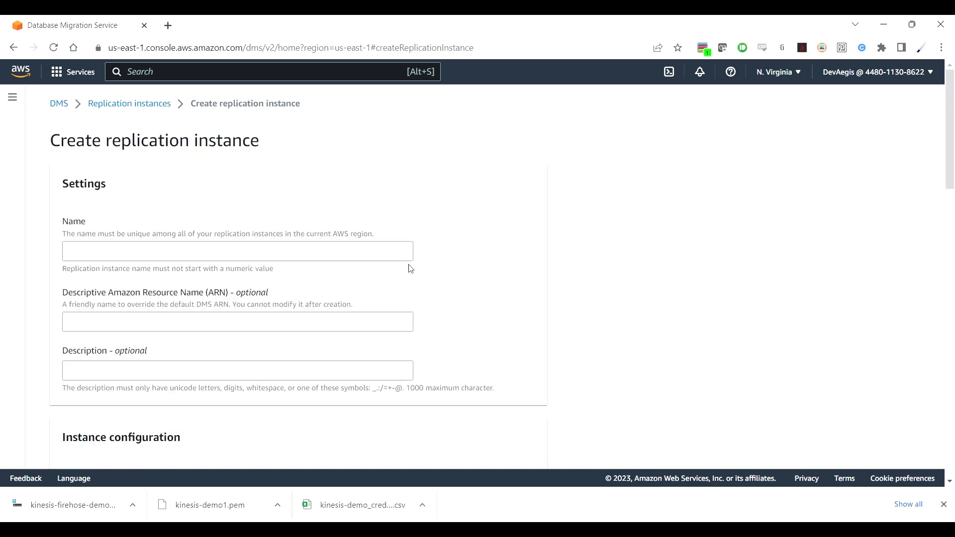
click(389, 258)
text(e)
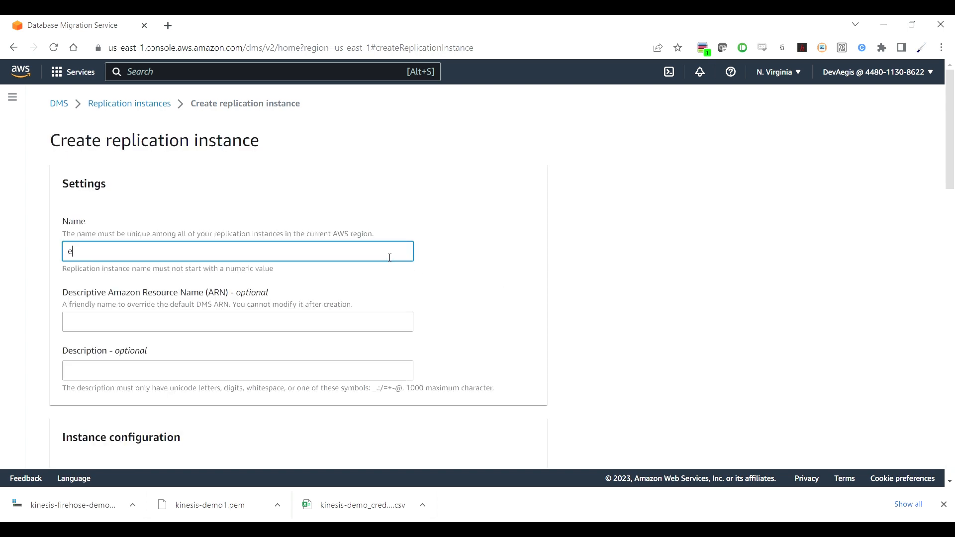
text(xample-kinesis-replication-instance)
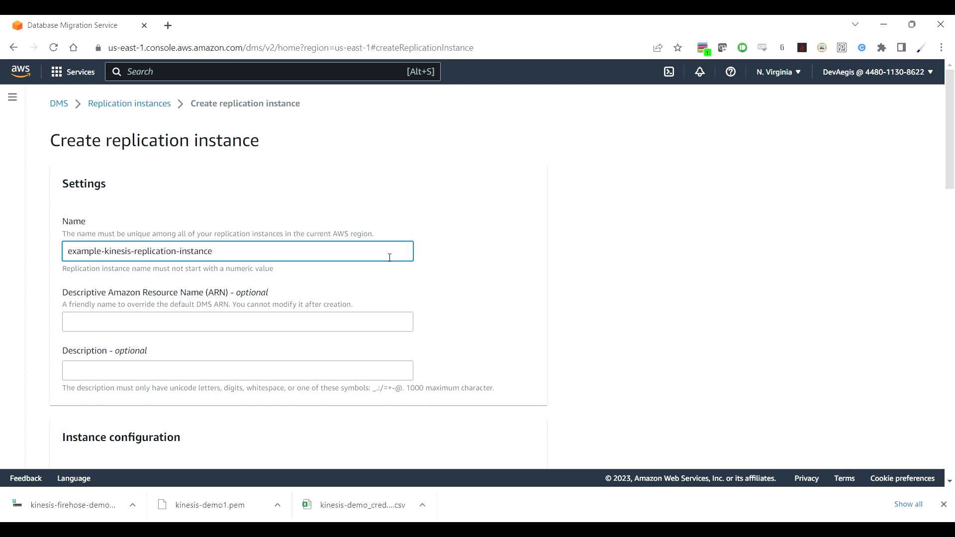
scroll(610, 344, down, 5)
scroll(610, 344, down, 1)
scroll(610, 345, down, 3)
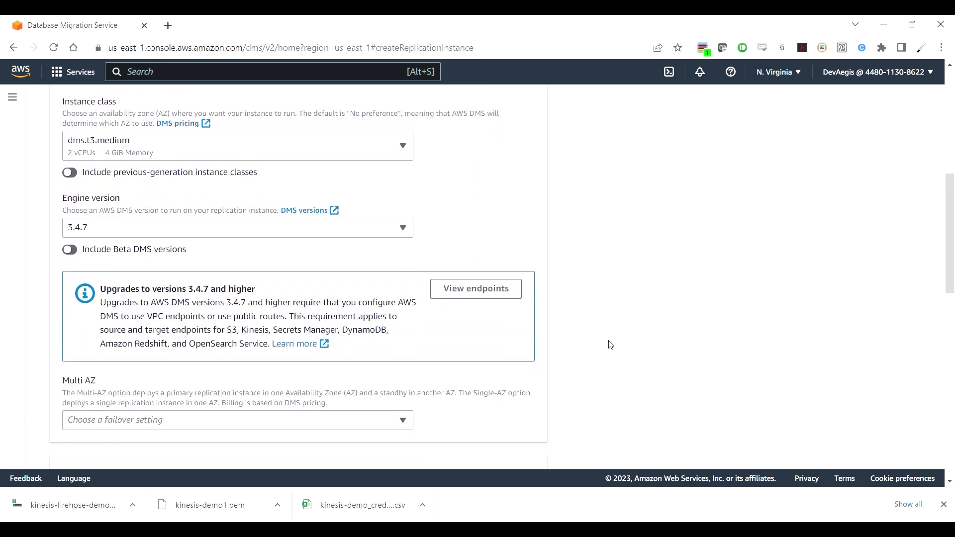
scroll(610, 345, up, 1)
scroll(610, 345, down, 2)
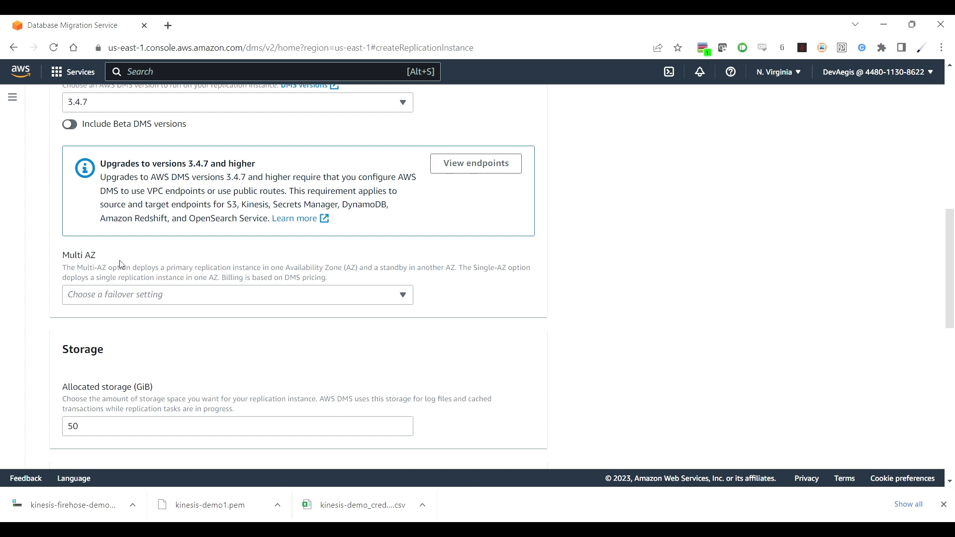
Step: Choose Production workload (Multi-AZ), review advanced network settings, and create the instance
click(381, 293)
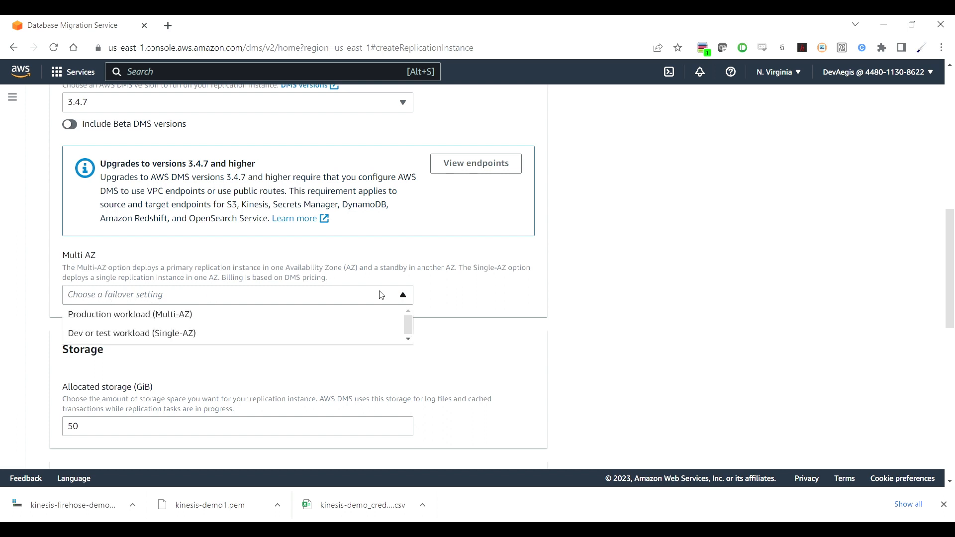
click(274, 316)
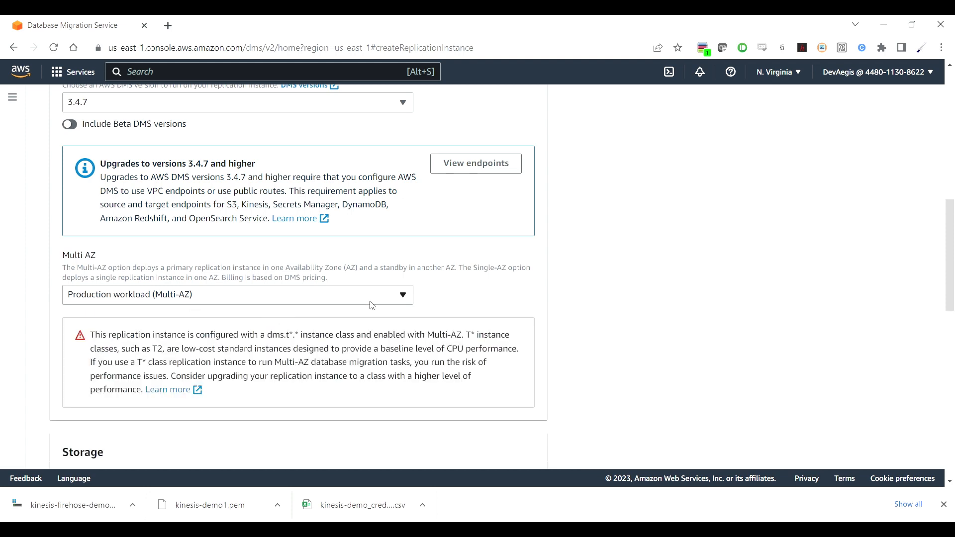
scroll(616, 341, down, 5)
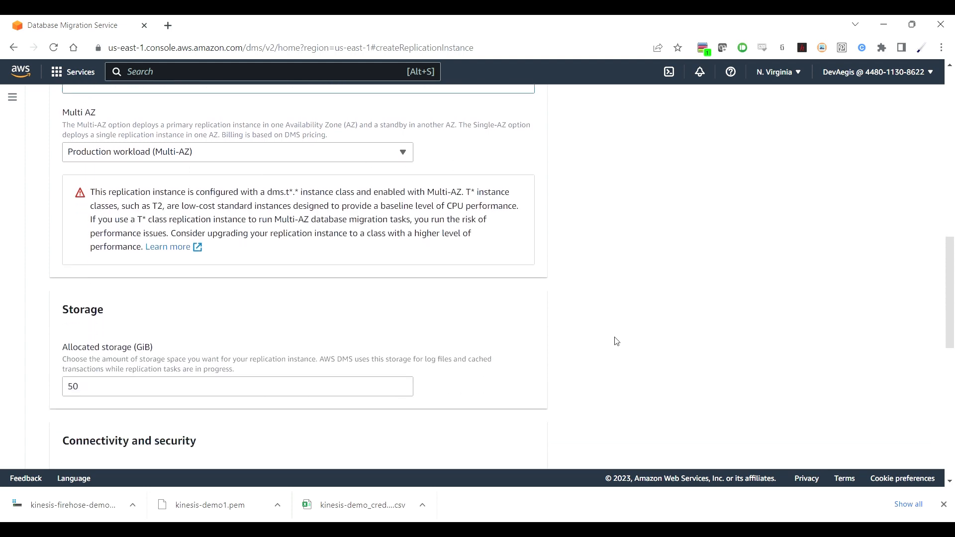
scroll(616, 341, down, 4)
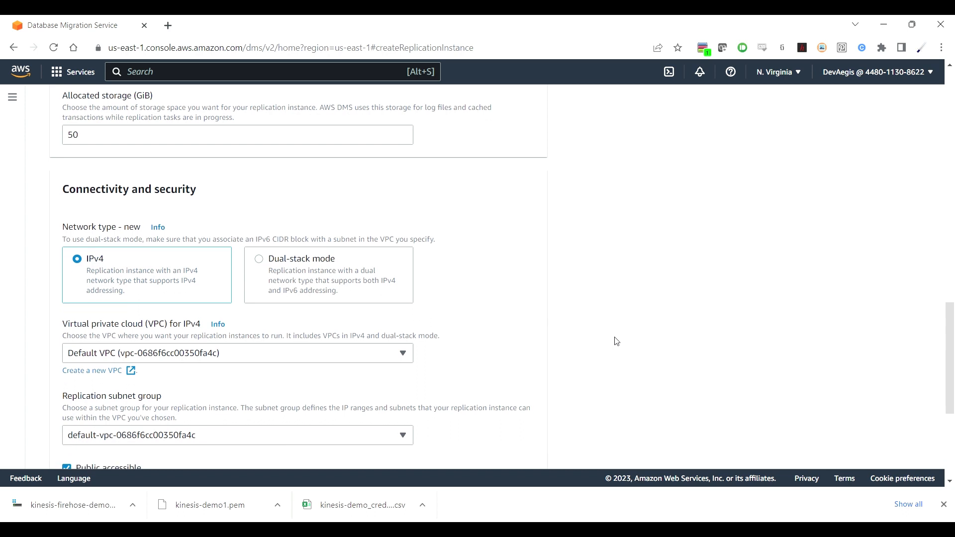
scroll(616, 341, down, 3)
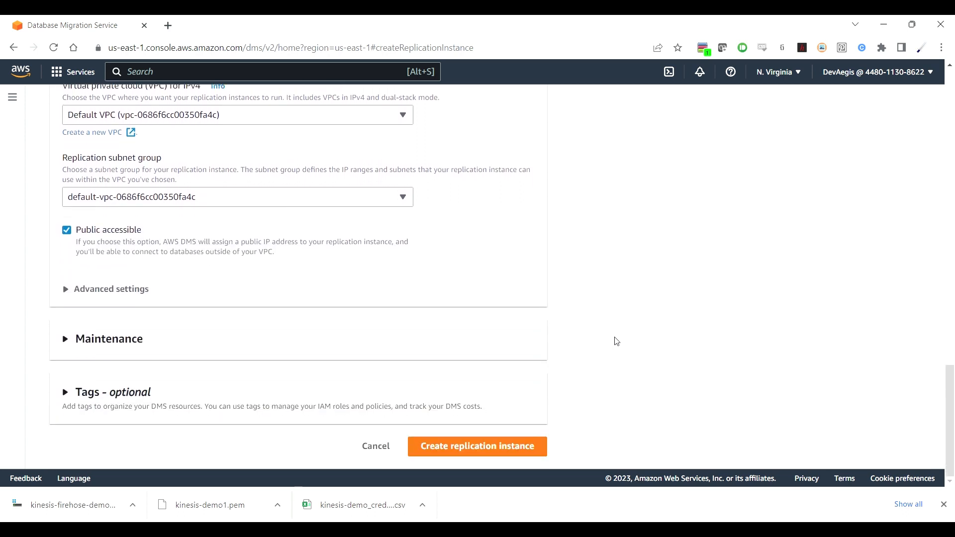
click(410, 286)
scroll(629, 331, down, 6)
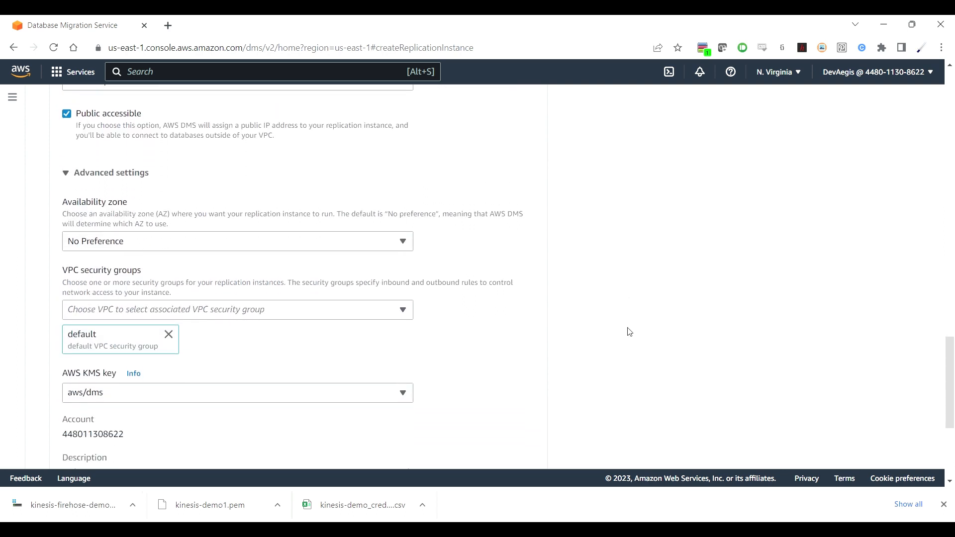
scroll(629, 332, down, 1)
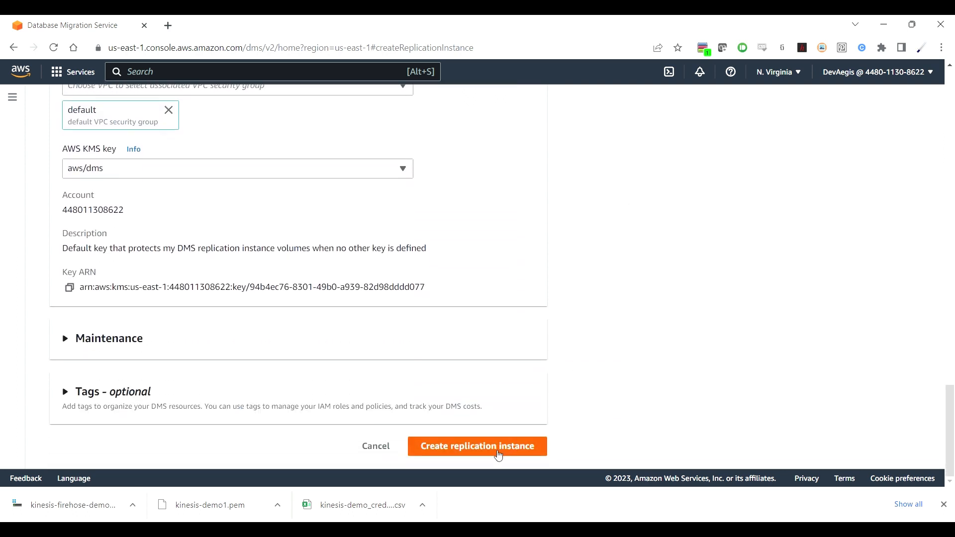
click(497, 454)
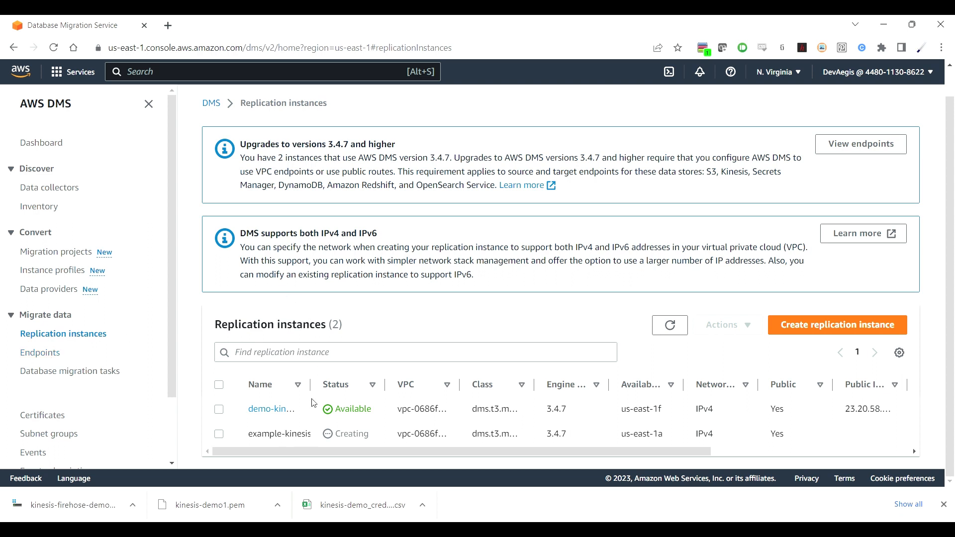
Step: Widen the Name column to check both instances, then start a new DMS endpoint
drag(313, 392, 413, 394)
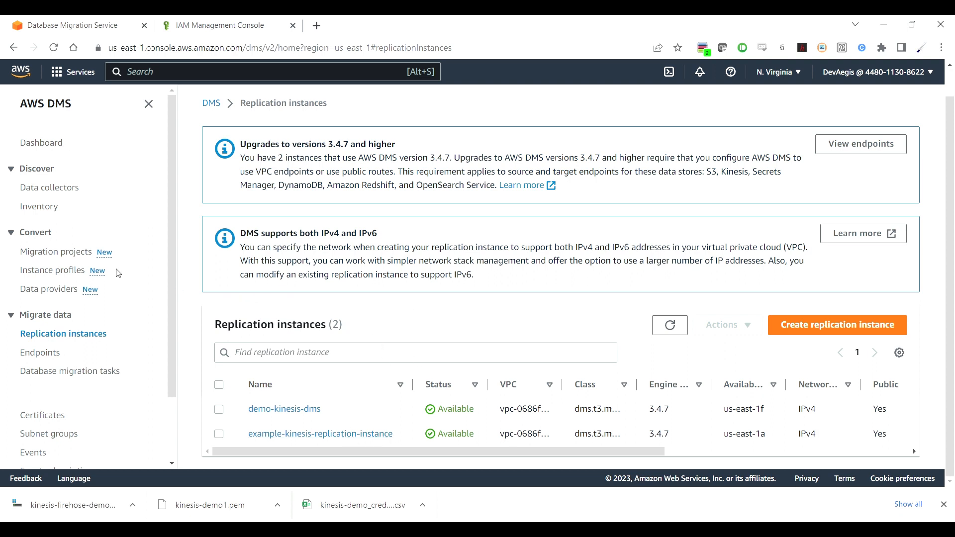
scroll(119, 274, down, 2)
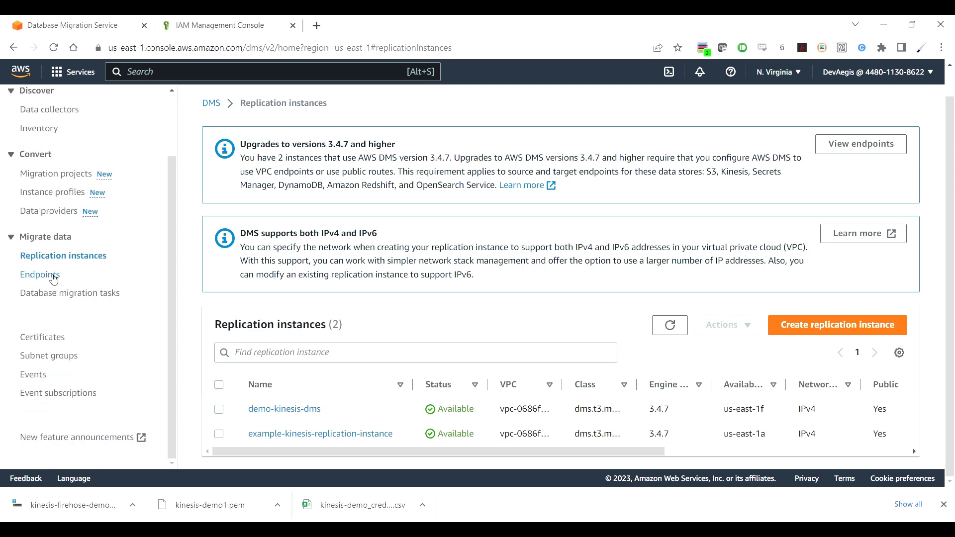
click(53, 277)
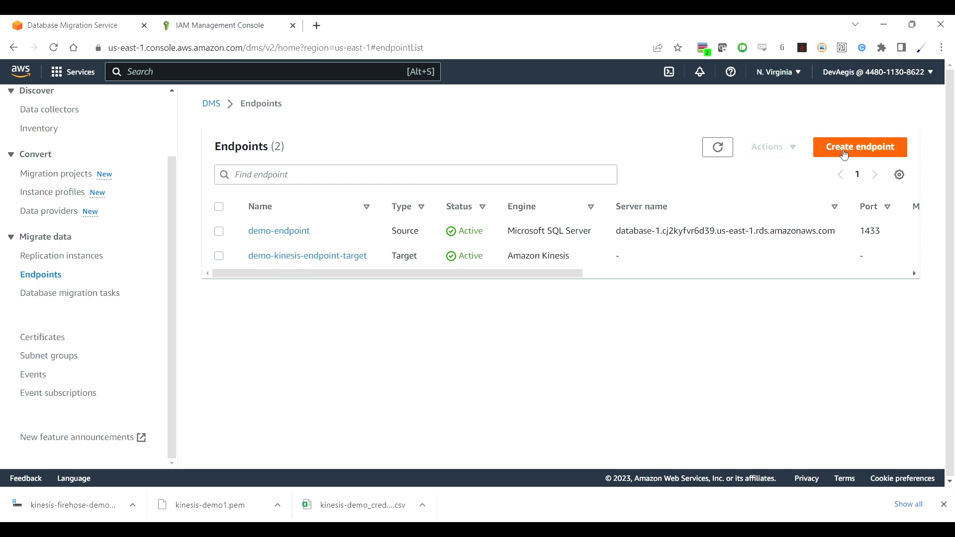
click(844, 155)
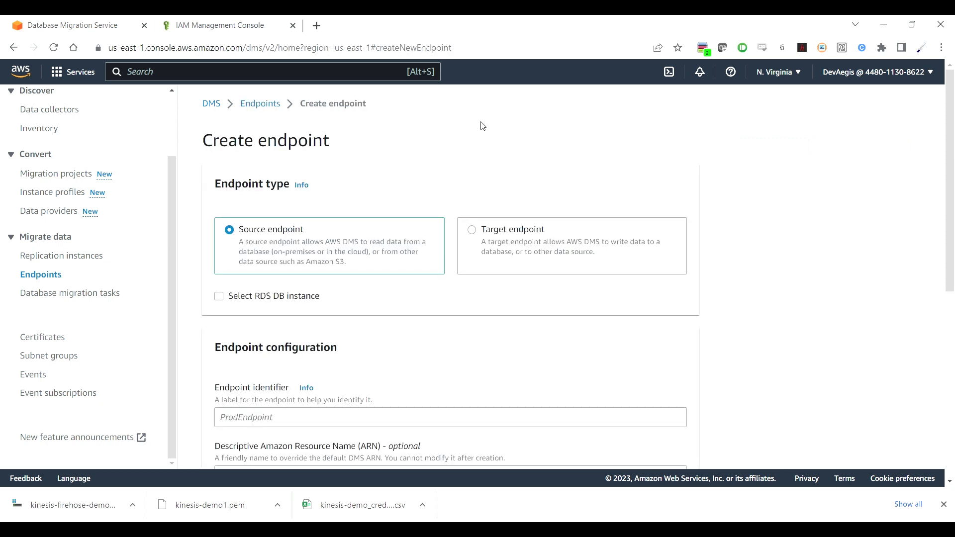
Step: Base the new source endpoint on the RDS DB instance database-1
click(219, 297)
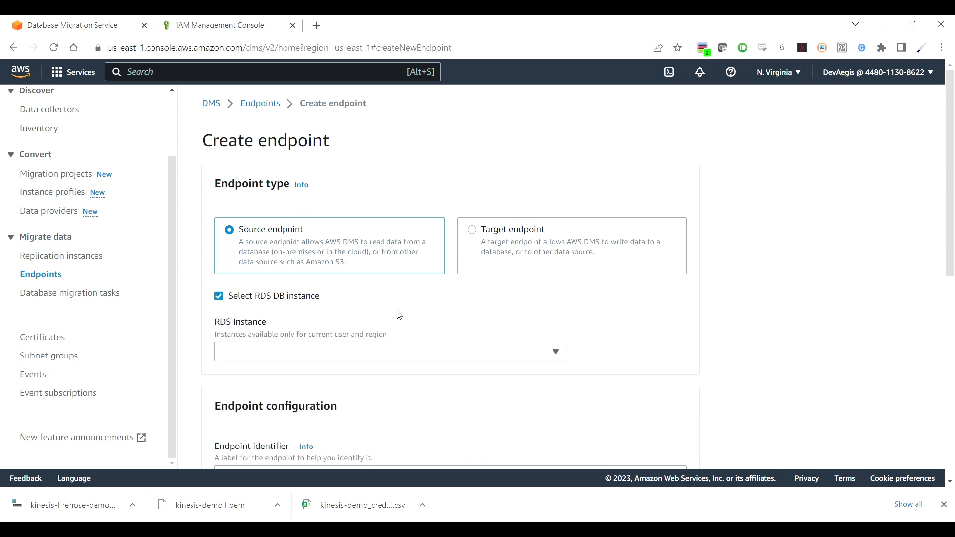
click(459, 349)
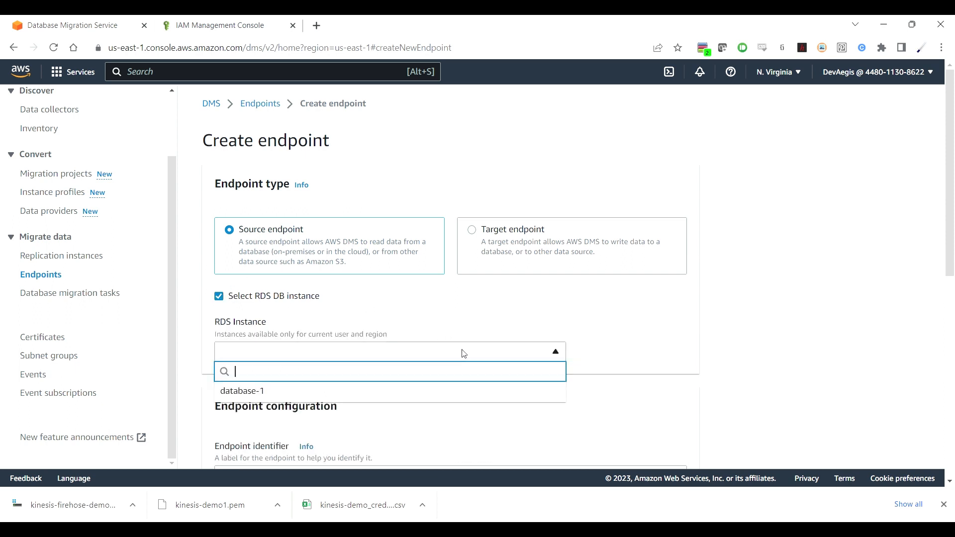
click(389, 394)
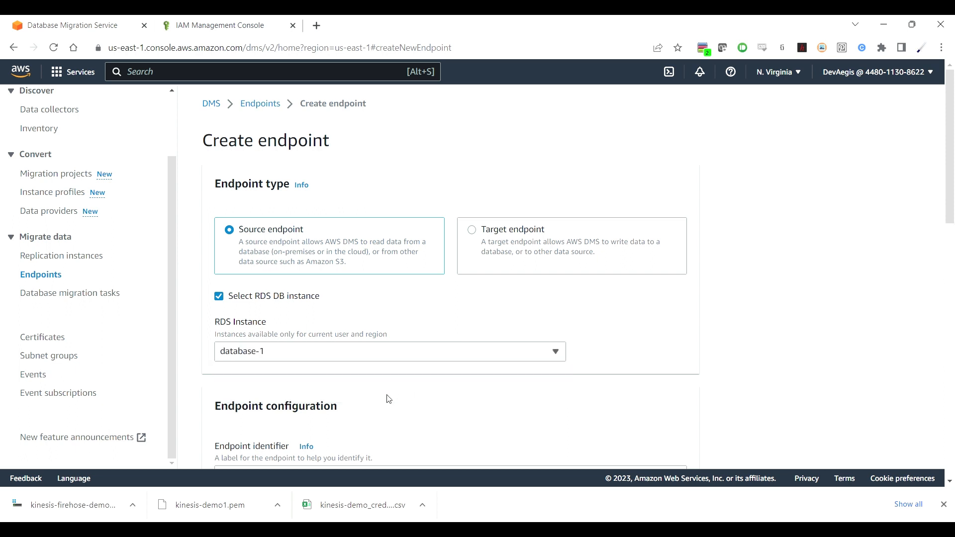
scroll(652, 396, down, 3)
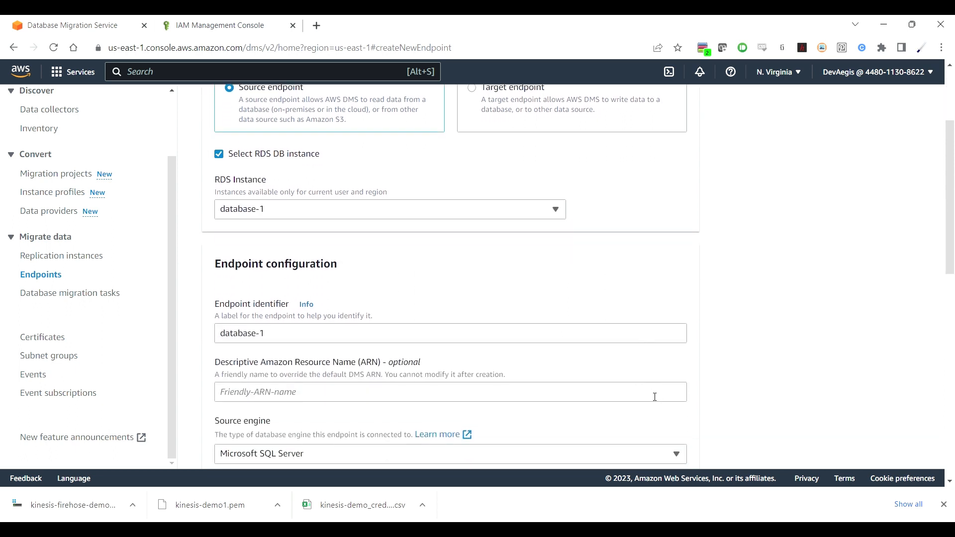
Step: Replace the endpoint identifier with example-kinesis-source-endpoint
click(291, 338)
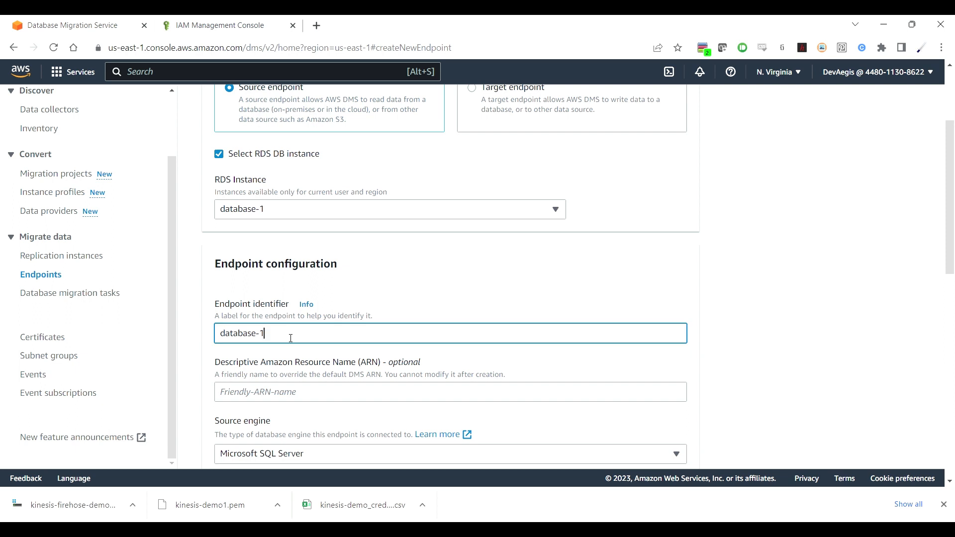
key(BackSpace)
key(BackSpace)
key(BackSpace)
key(BackSpace)
key(BackSpace)
key(BackSpace)
key(BackSpace)
key(BackSpace)
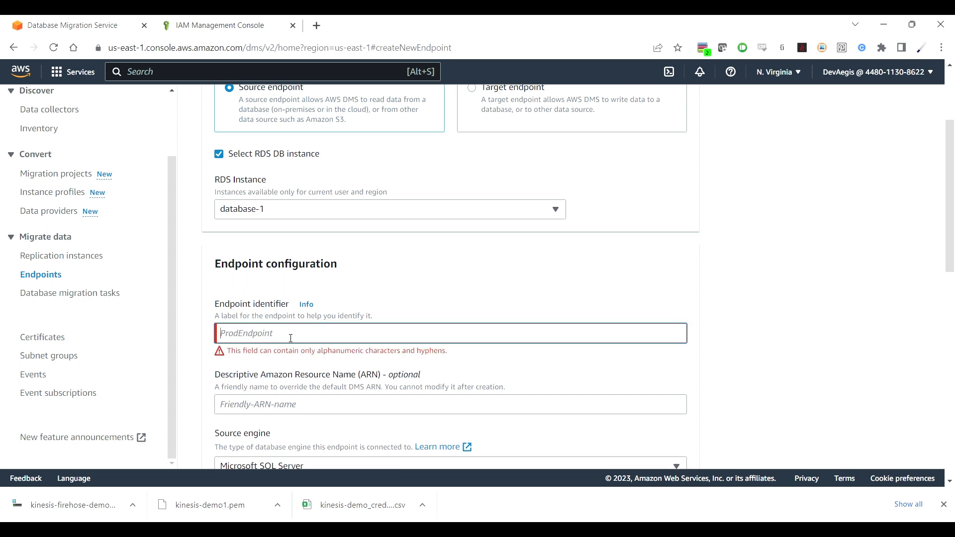
text(example-kinesis)
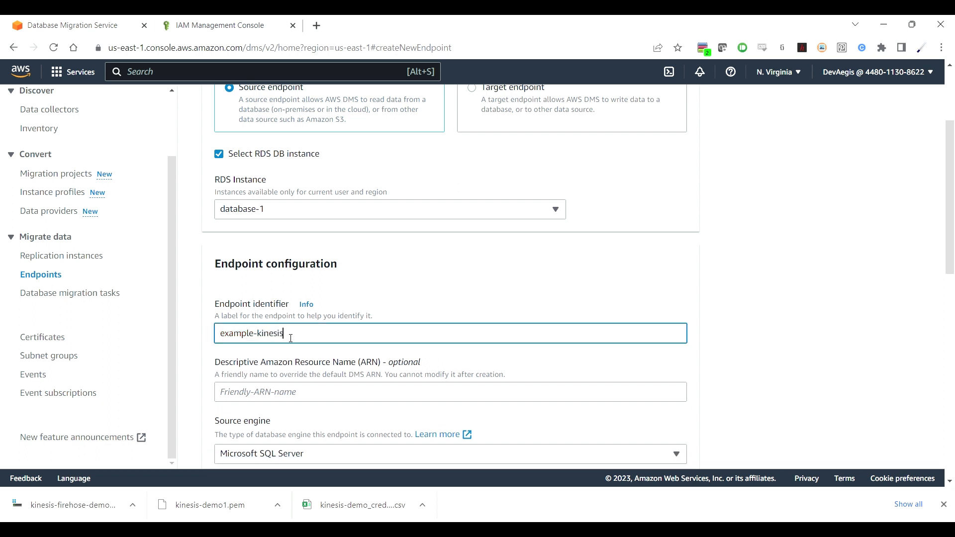
text(-source-endpoint)
scroll(598, 394, down, 3)
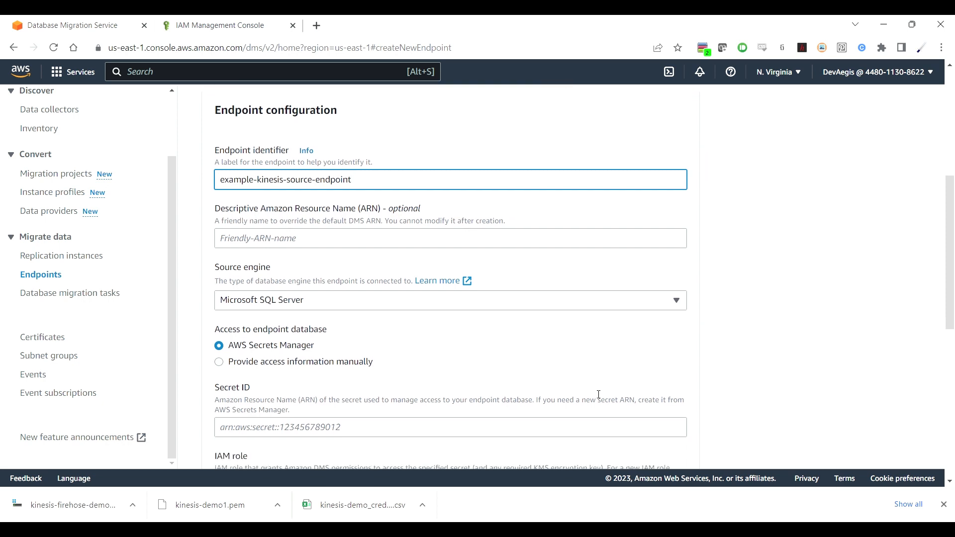
scroll(595, 393, down, 1)
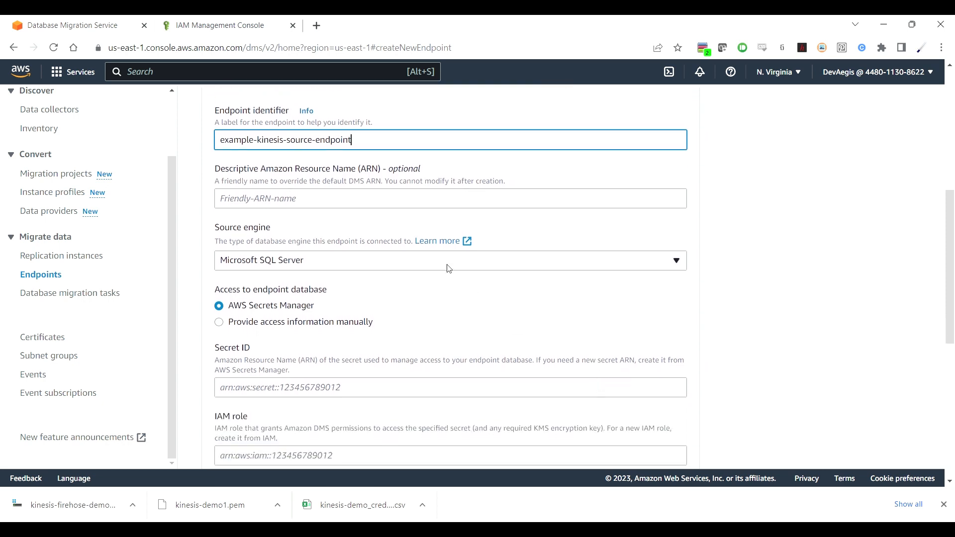
scroll(447, 268, up, 4)
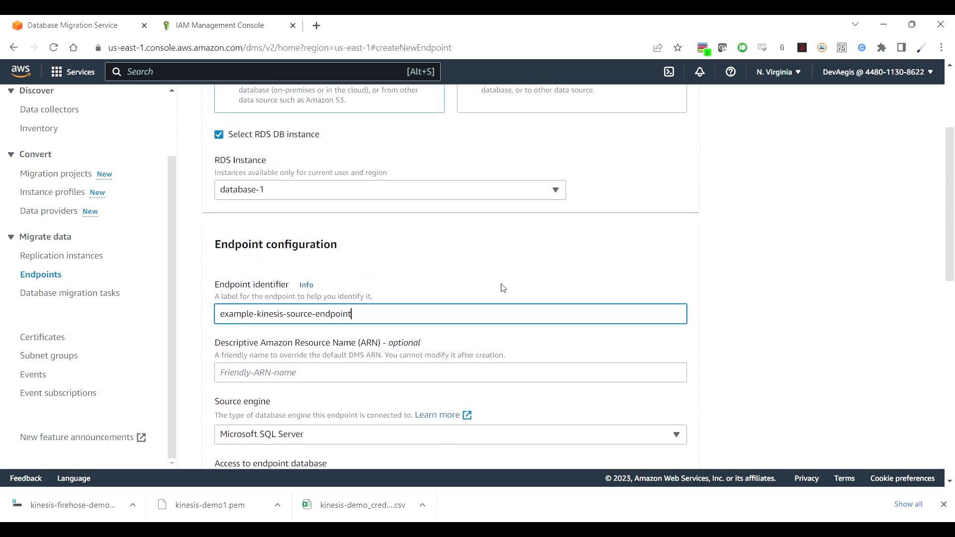
scroll(525, 295, down, 5)
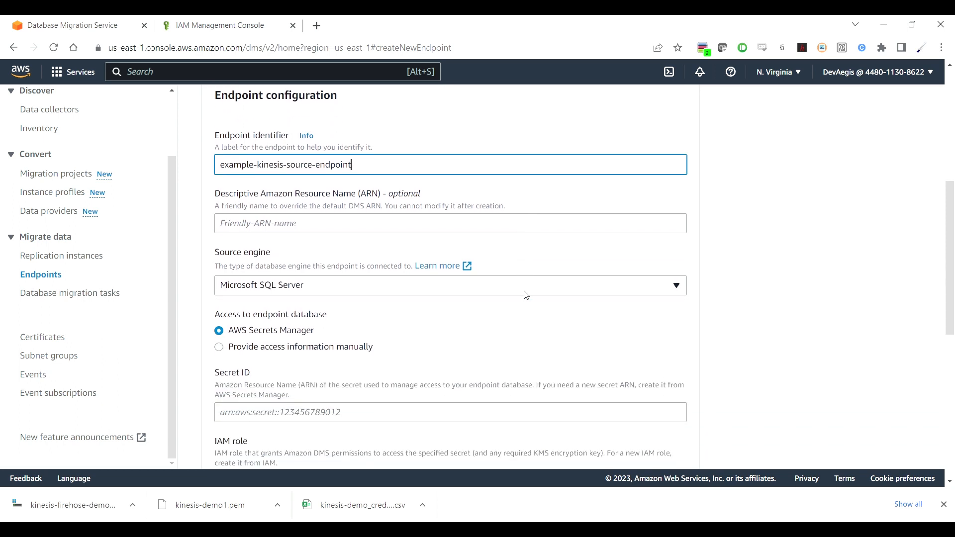
scroll(525, 295, down, 1)
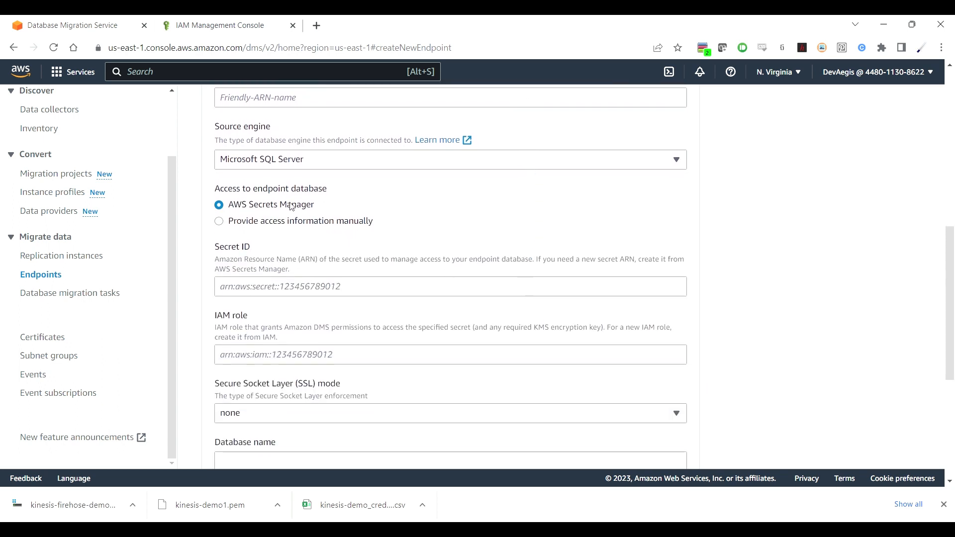
Step: Provide access details manually: paste the database password and set database name EmployeeData
click(219, 222)
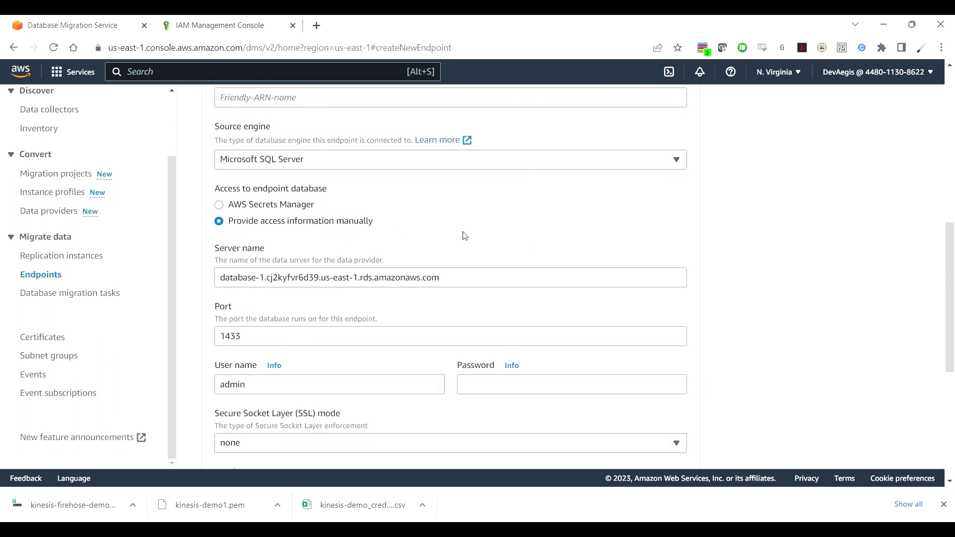
scroll(760, 293, down, 2)
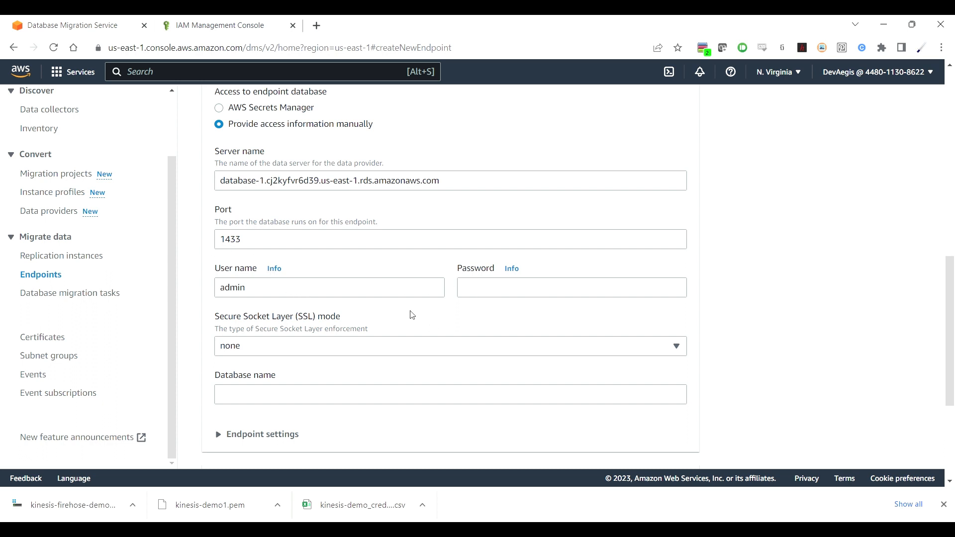
click(489, 295)
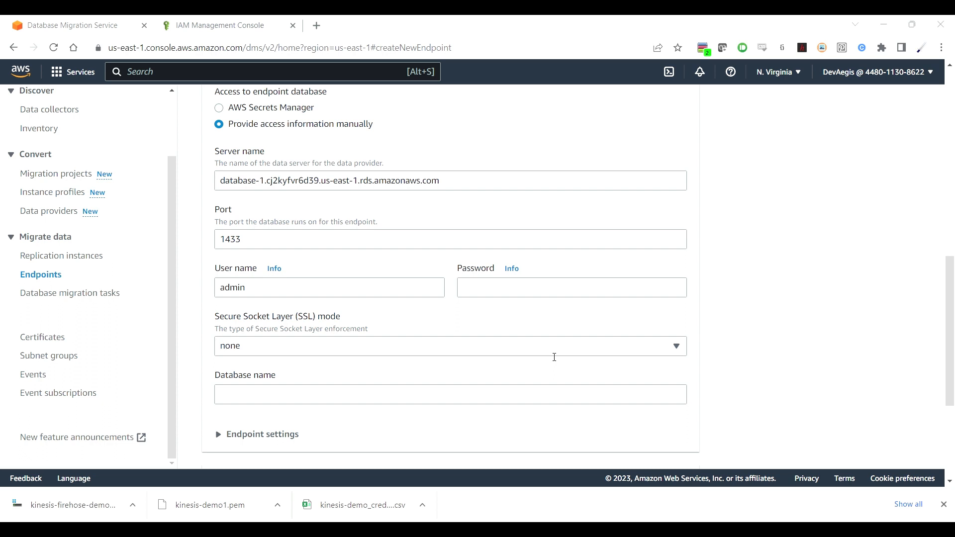
click(848, 247)
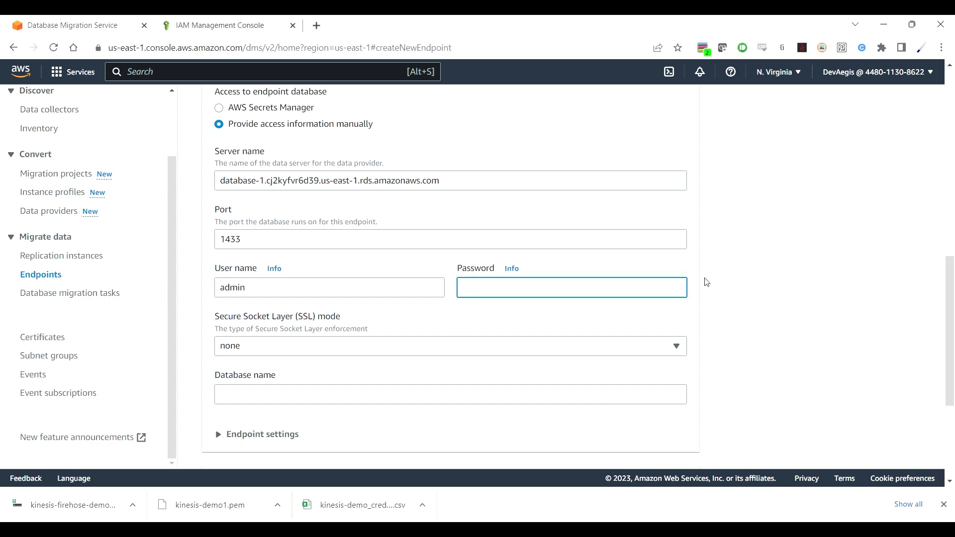
key(ctrl+v)
click(633, 397)
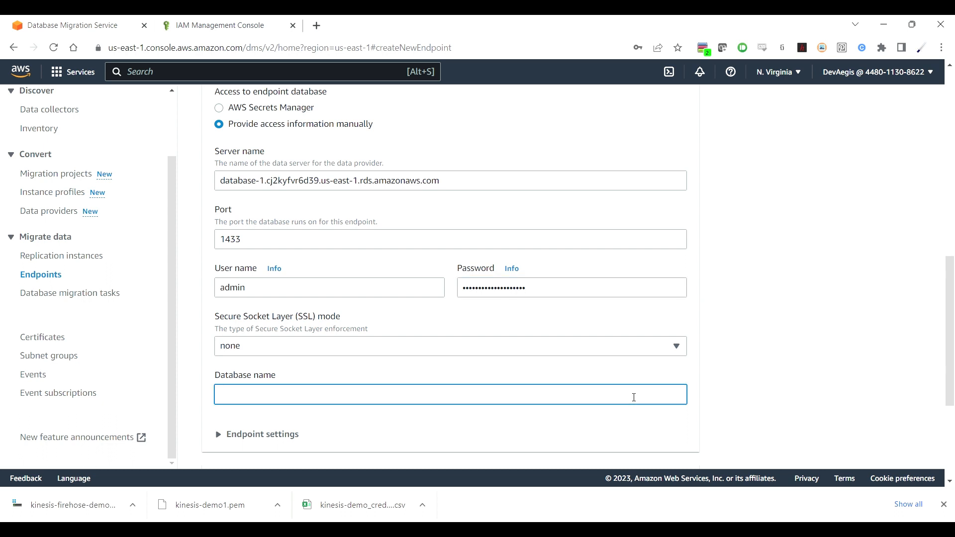
key(alt+Tab)
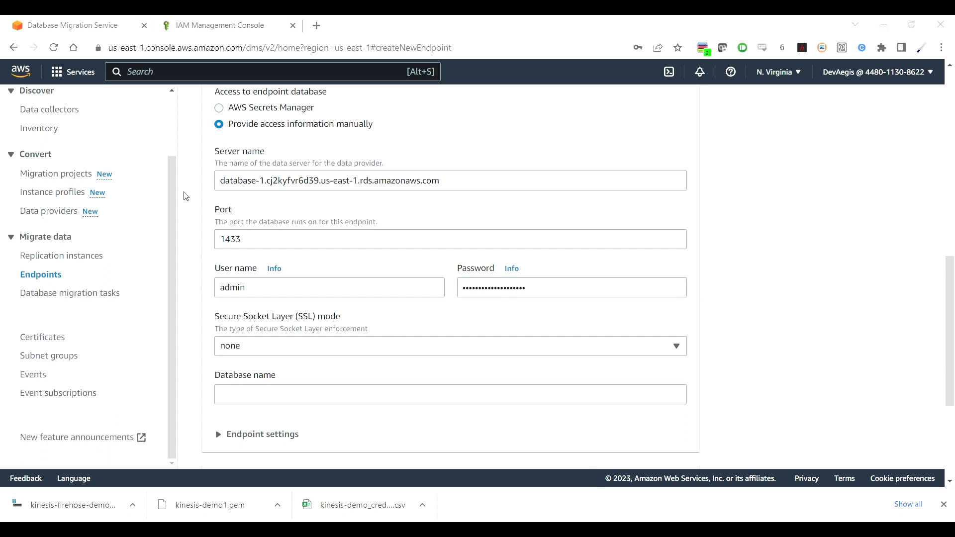
click(381, 393)
text(Employee)
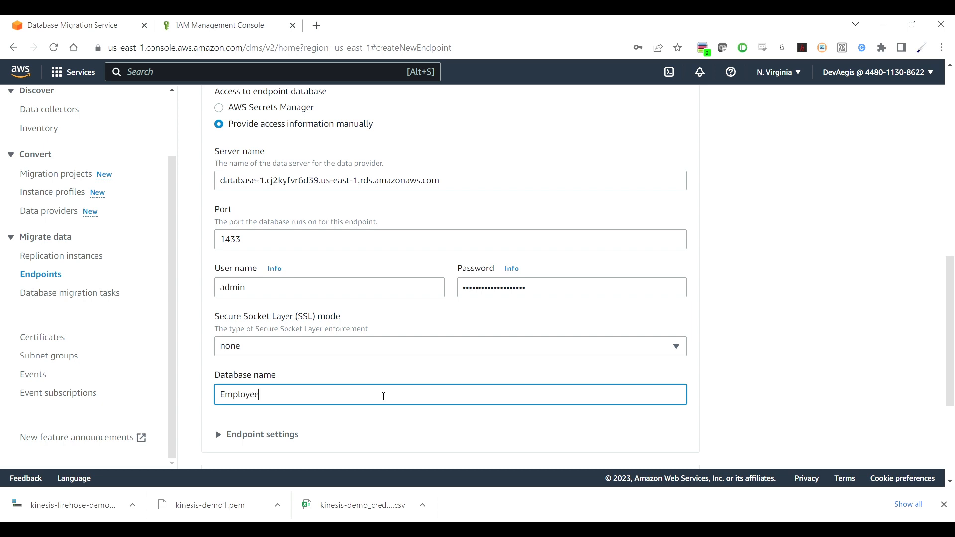
text(Data)
Step: Expand the Endpoint settings and Test endpoint connection sections
click(300, 437)
scroll(833, 375, down, 4)
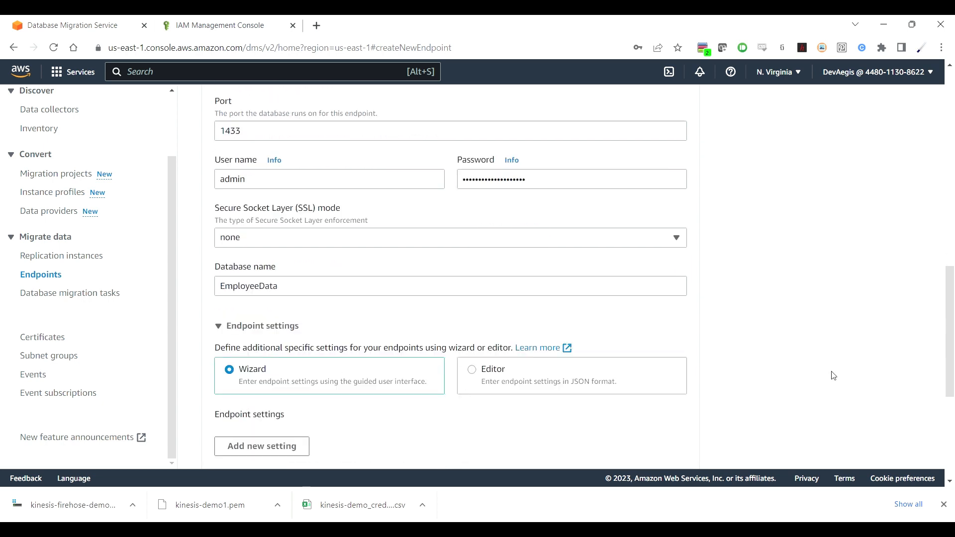
scroll(833, 375, down, 2)
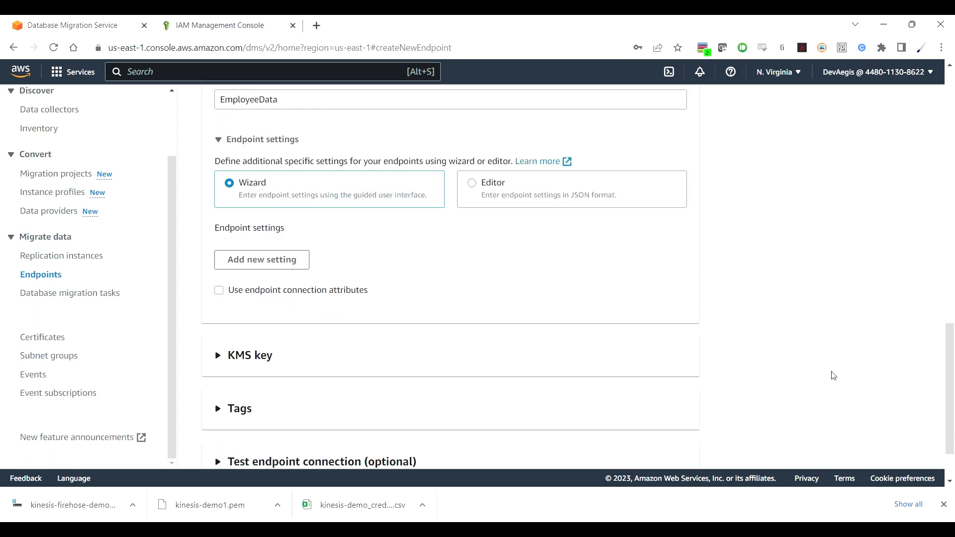
scroll(833, 376, down, 2)
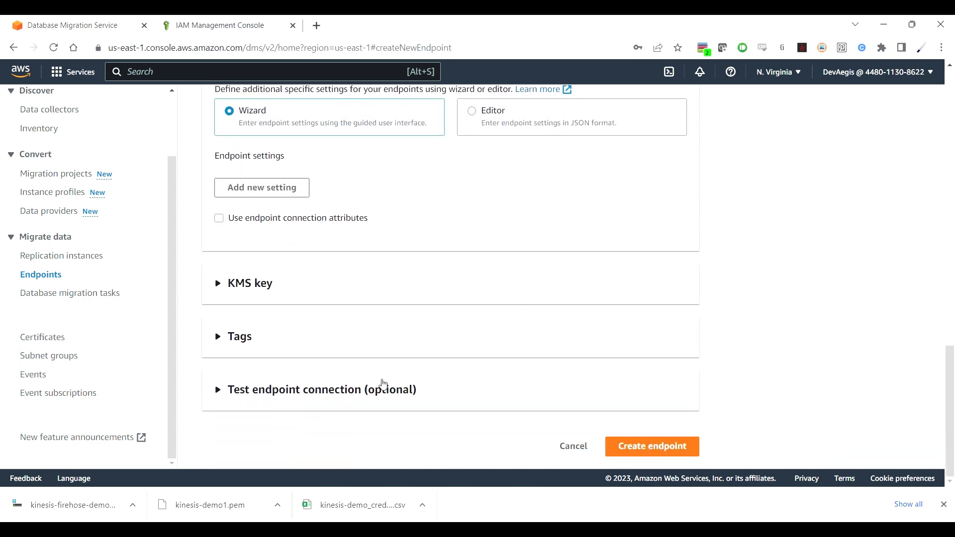
click(383, 387)
Step: Test the source endpoint's connection on example-kinesis-replication-instance, then create the endpoint
scroll(818, 369, down, 3)
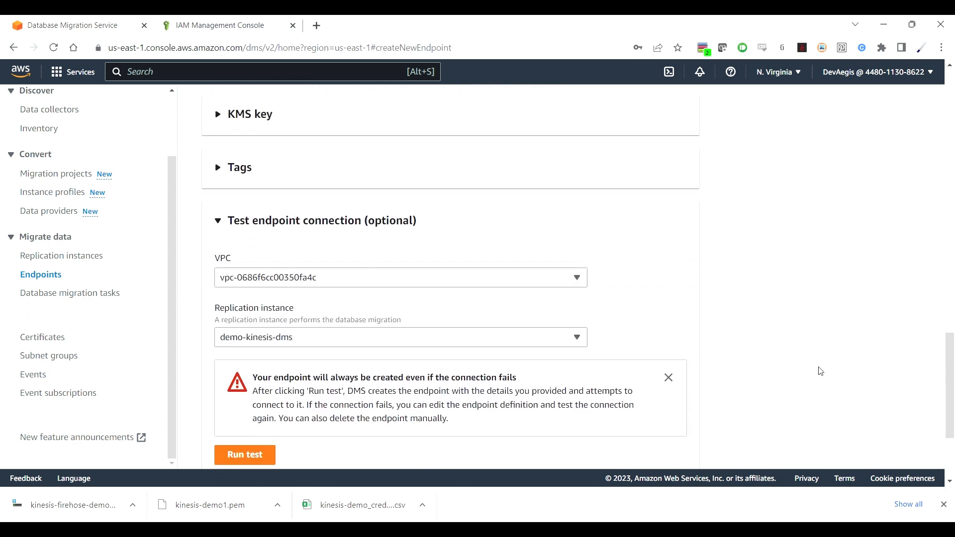
scroll(791, 318, down, 1)
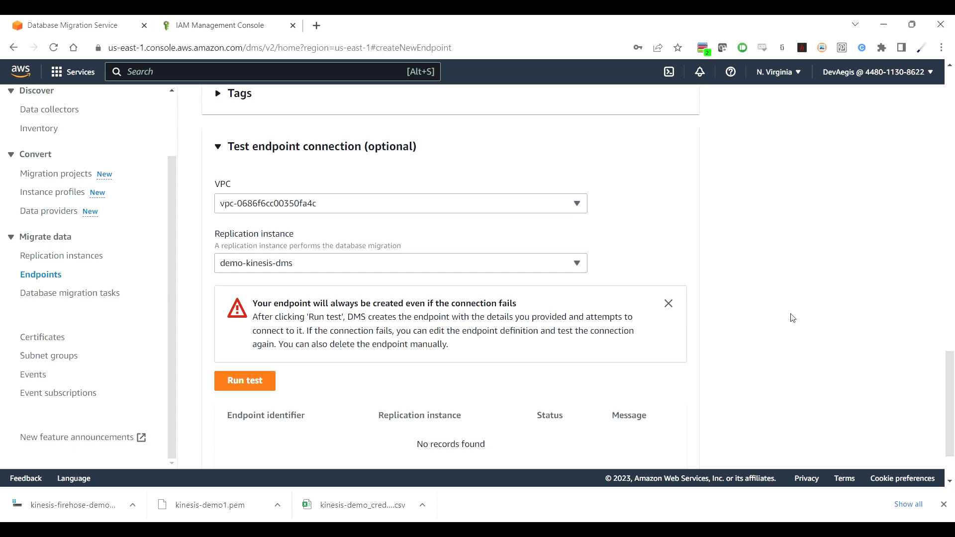
click(552, 269)
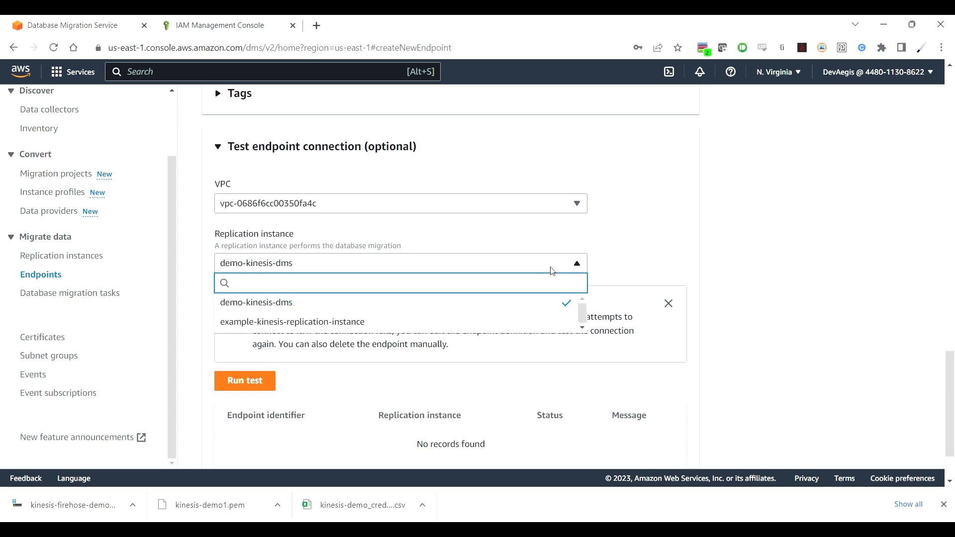
click(407, 323)
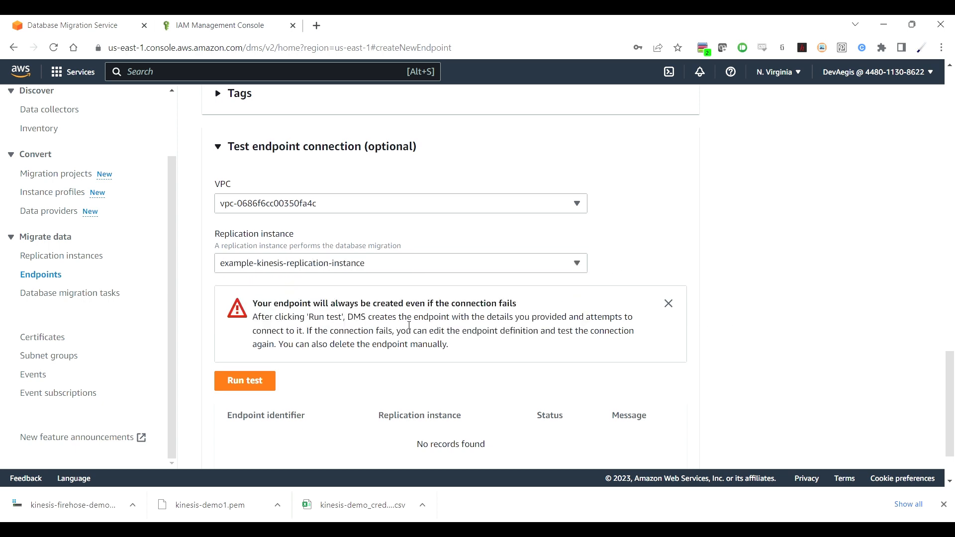
scroll(510, 251, down, 1)
scroll(509, 251, down, 2)
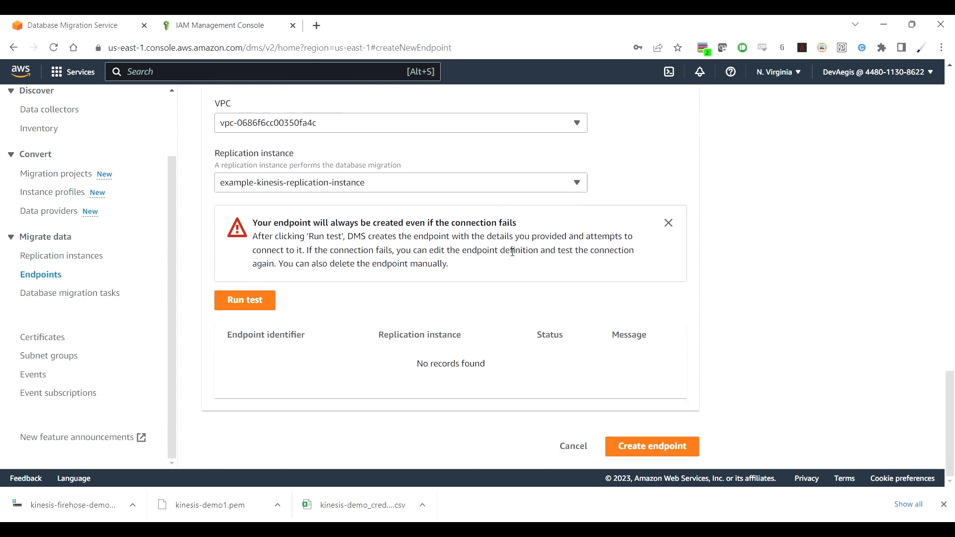
click(249, 300)
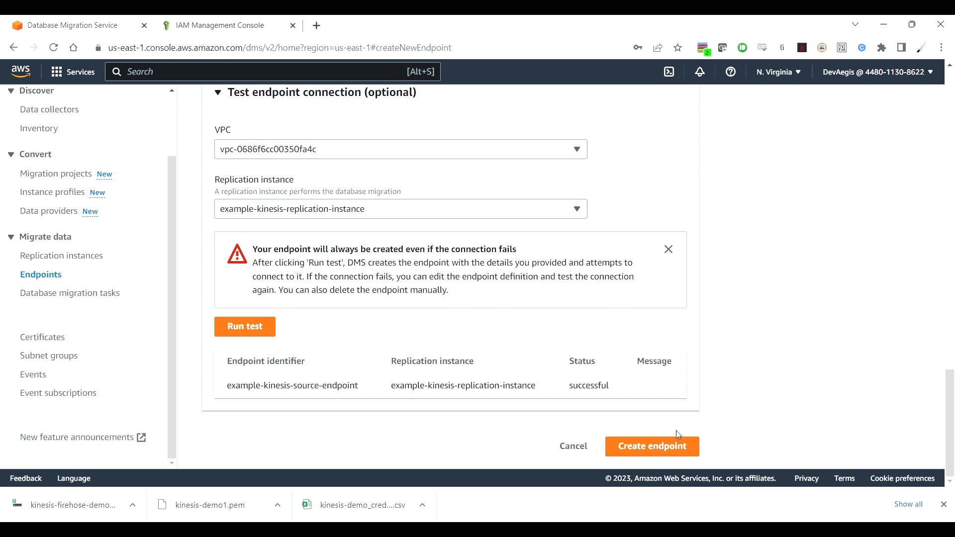
click(684, 450)
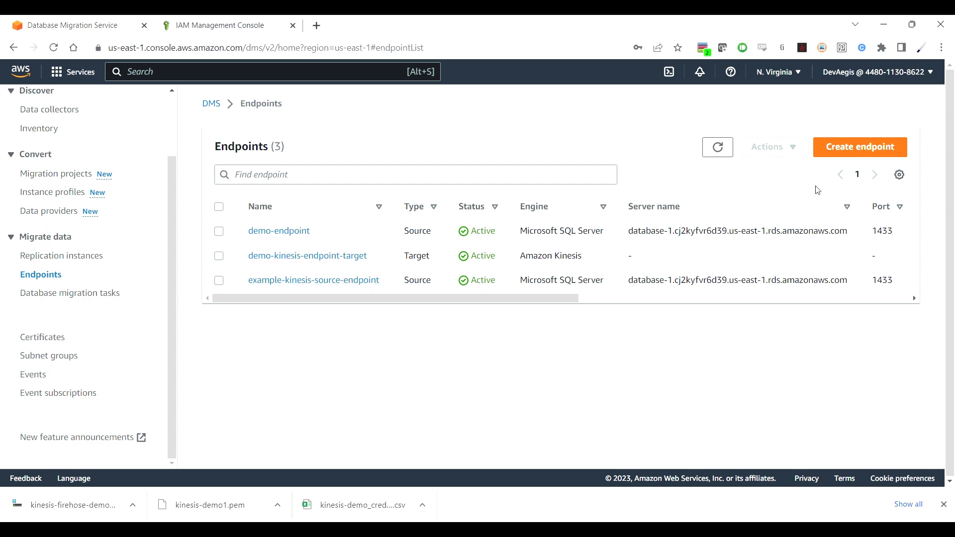
Step: Start a target endpoint with identifier example-kinesis-target-endpoint
click(856, 151)
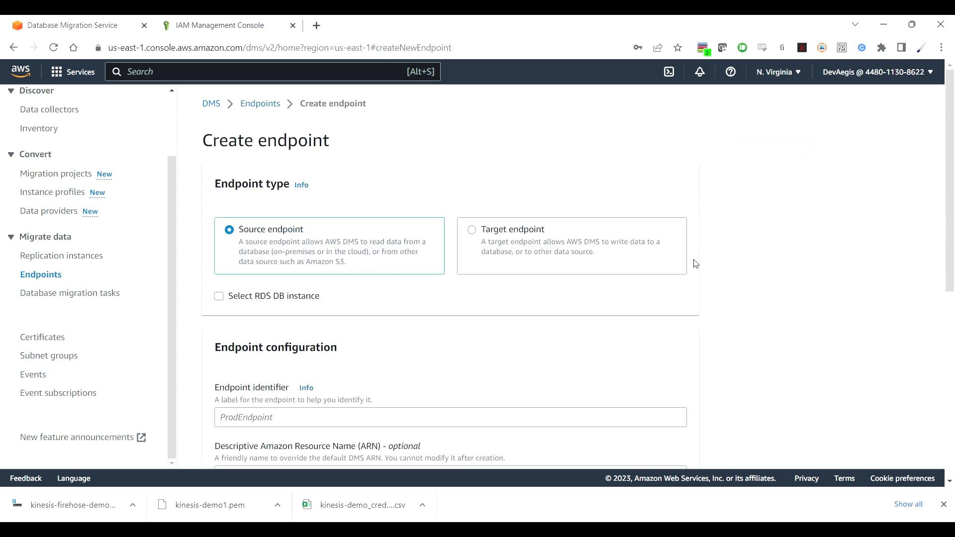
scroll(736, 331, down, 2)
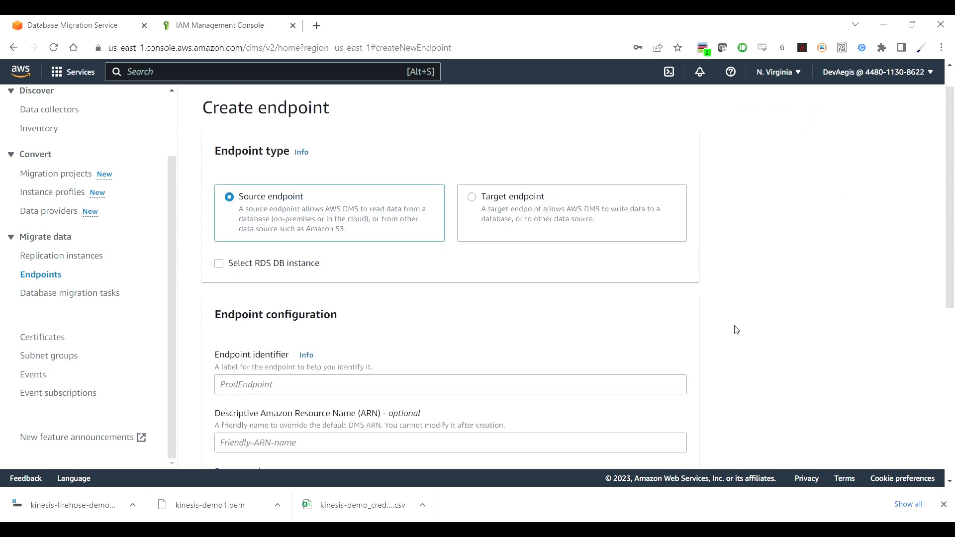
scroll(737, 330, down, 1)
scroll(736, 330, up, 1)
scroll(736, 330, down, 2)
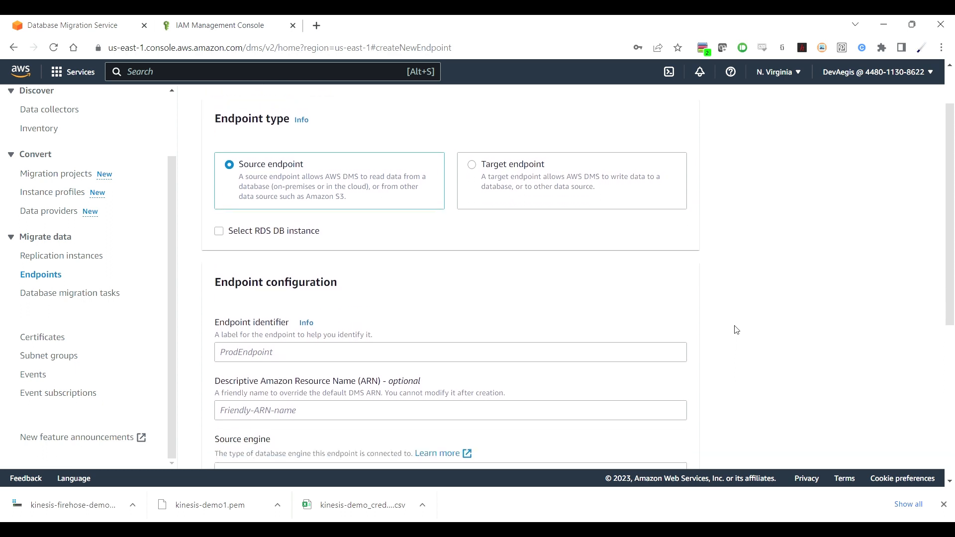
click(473, 145)
click(512, 332)
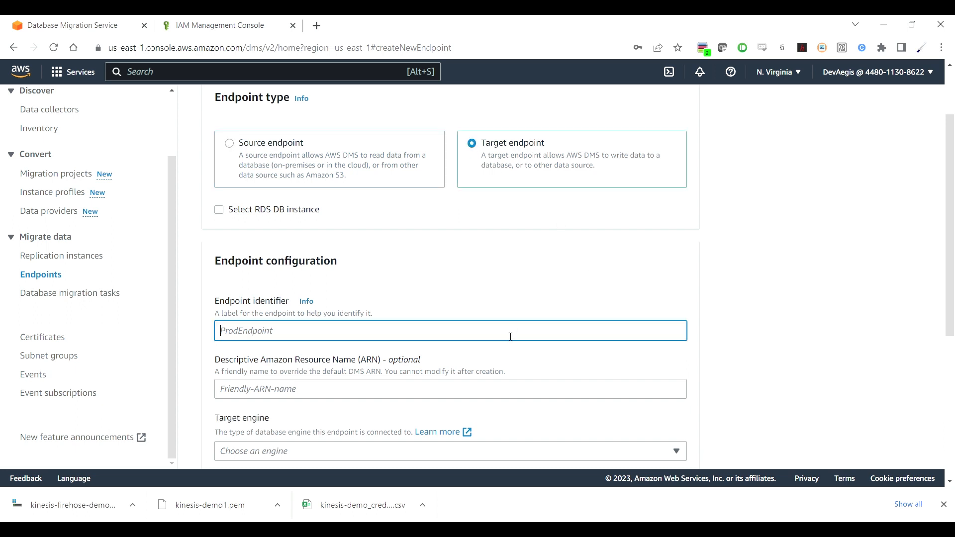
text(example-kinesis-target)
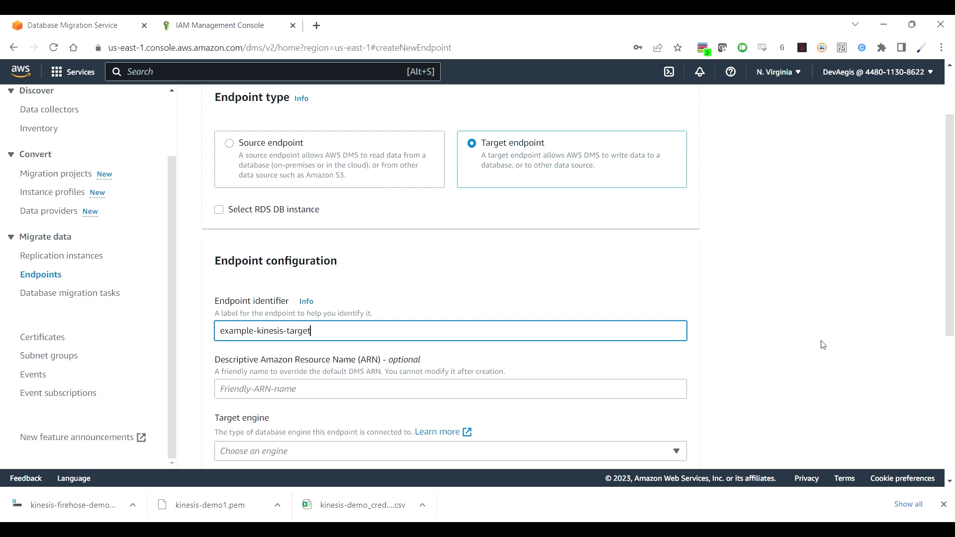
text(-endpoint)
Step: Set the target engine to Amazon Kinesis
scroll(823, 344, down, 3)
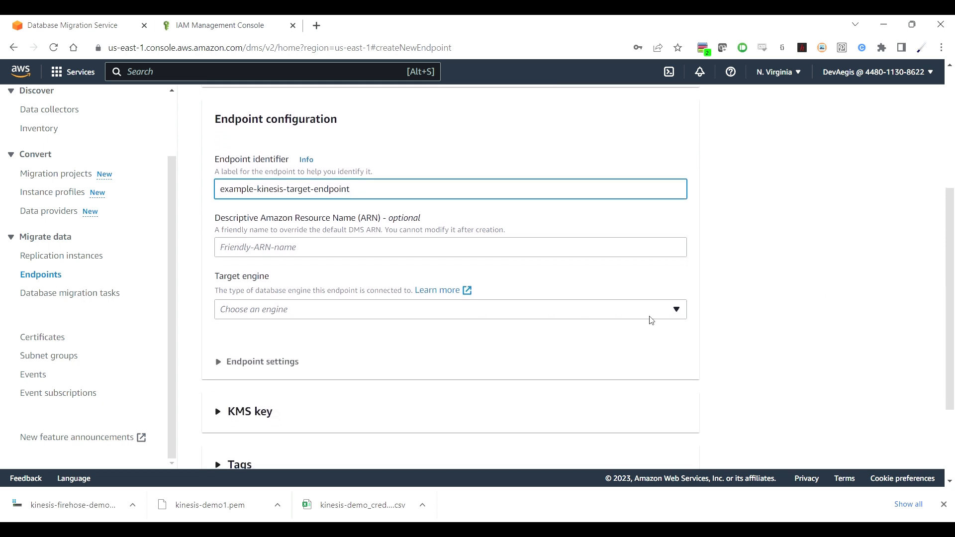
click(635, 317)
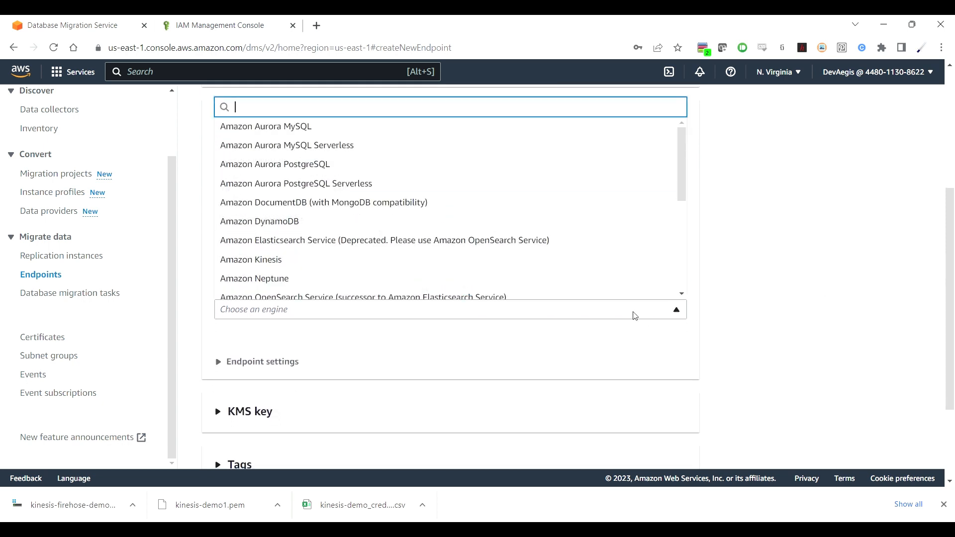
click(274, 259)
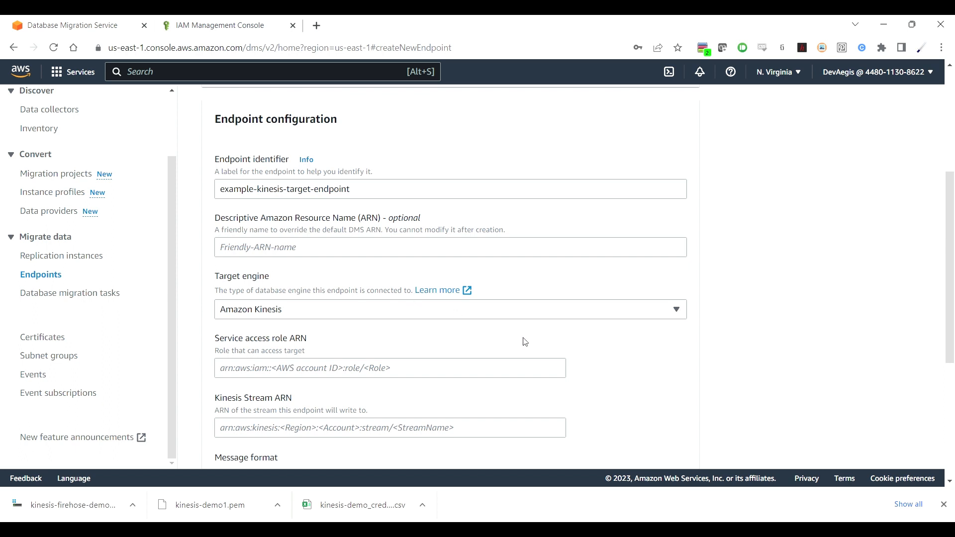
scroll(668, 359, down, 2)
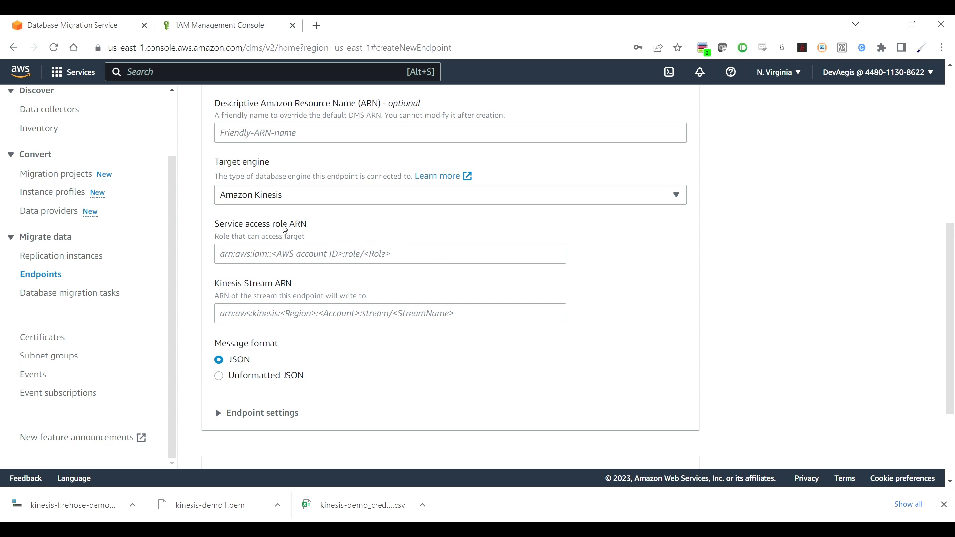
Step: Copy the example-kinesis-role ARN from IAM Roles and return to the DMS endpoint form
click(240, 30)
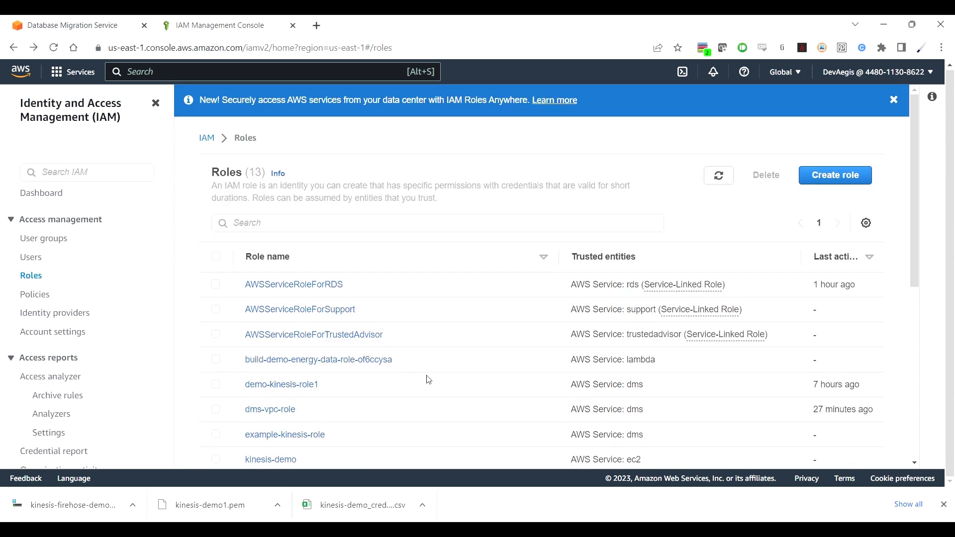
scroll(427, 380, down, 2)
click(316, 367)
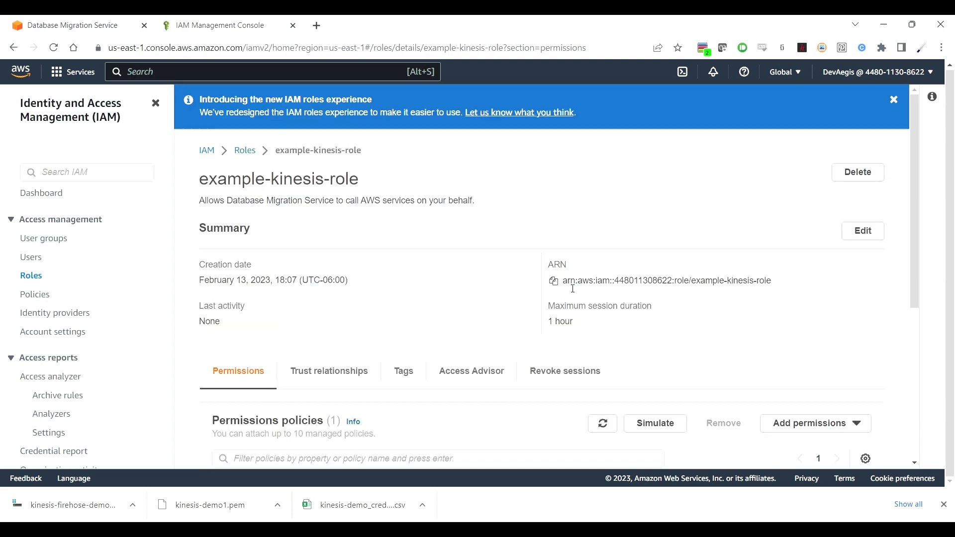
click(554, 282)
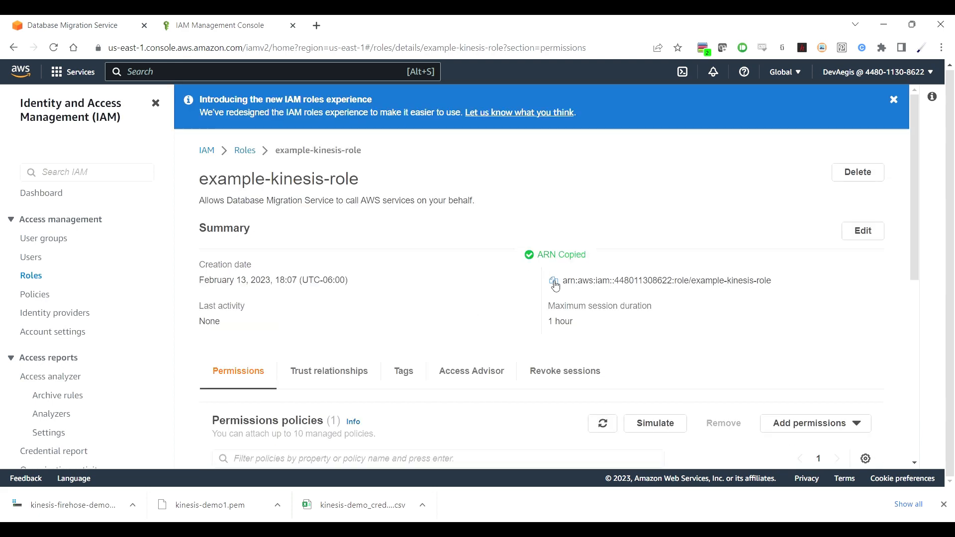
click(118, 28)
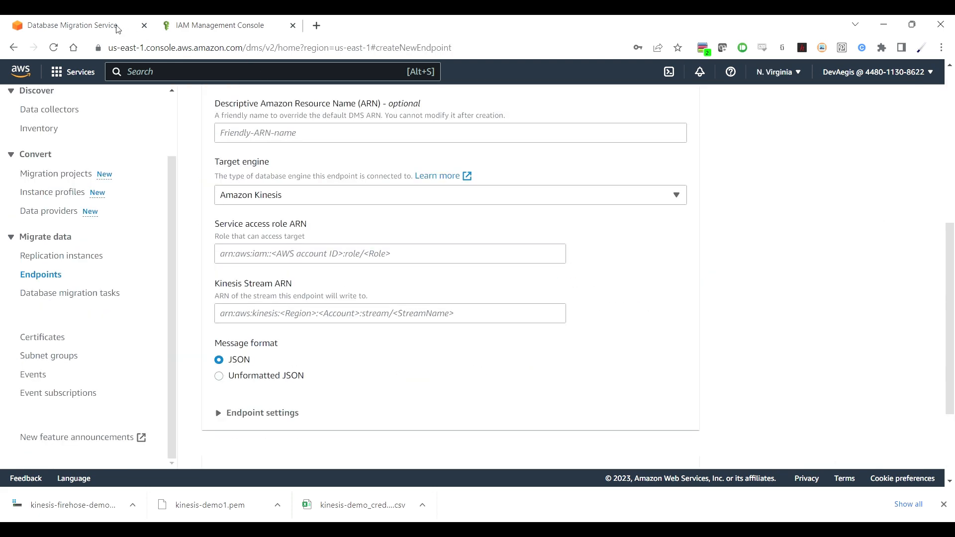
Step: Paste the service access role ARN and the example-data-stream Kinesis stream ARN
click(373, 254)
key(ctrl+v)
click(486, 315)
click(546, 529)
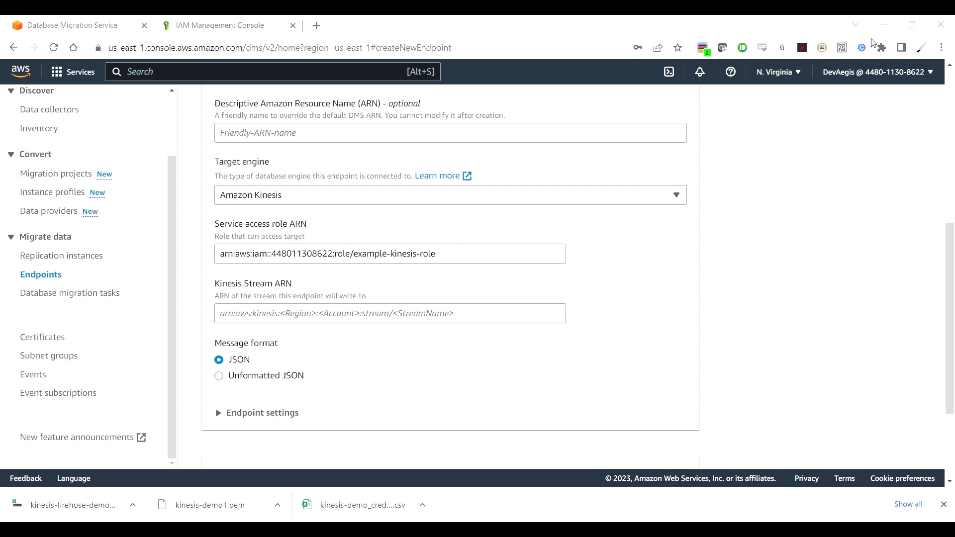
click(883, 35)
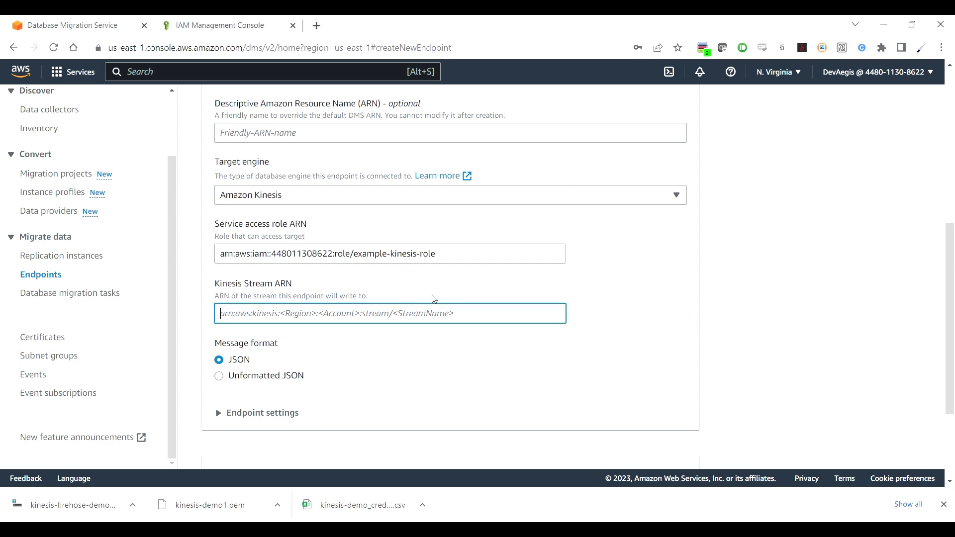
key(ctrl+v)
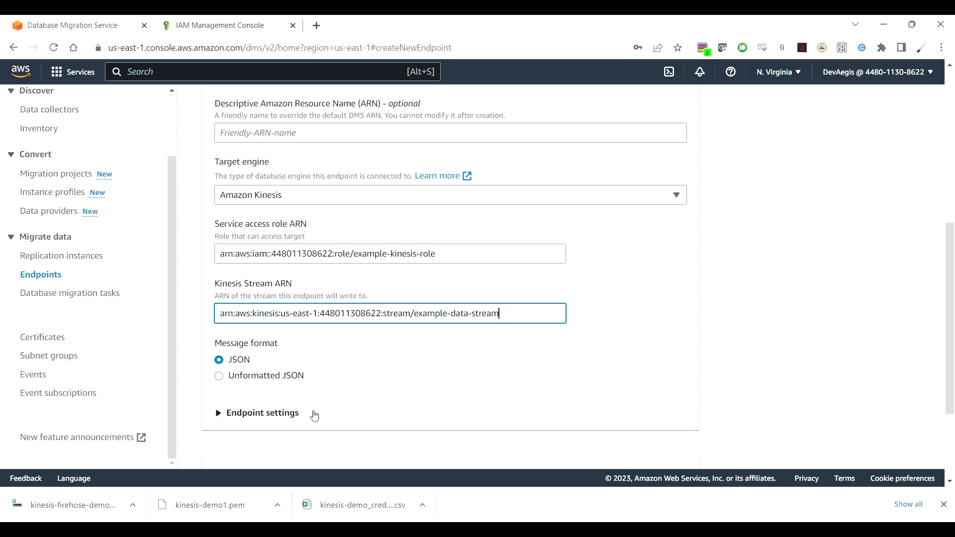
Step: Run the target endpoint connection test on demo-kinesis-dms and create the endpoint
scroll(632, 305, down, 2)
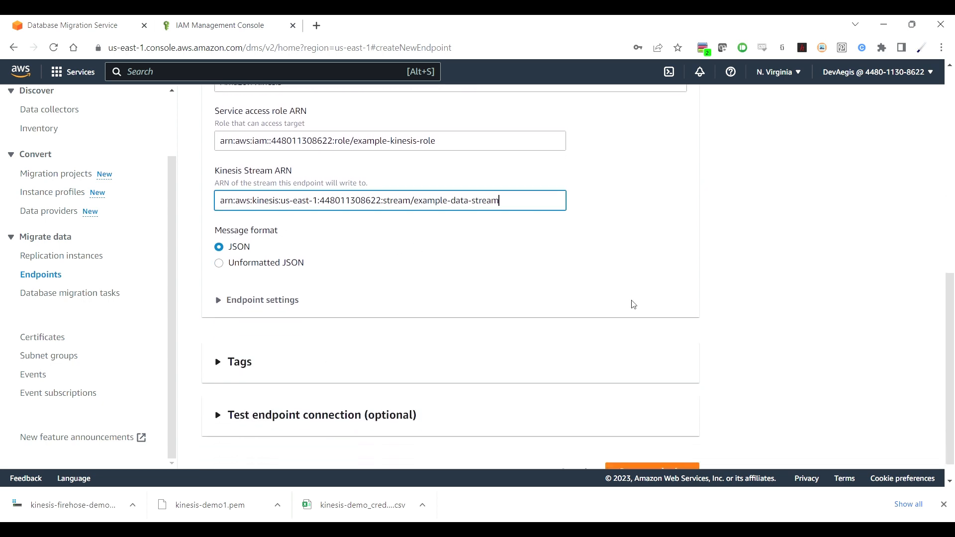
click(632, 303)
click(390, 388)
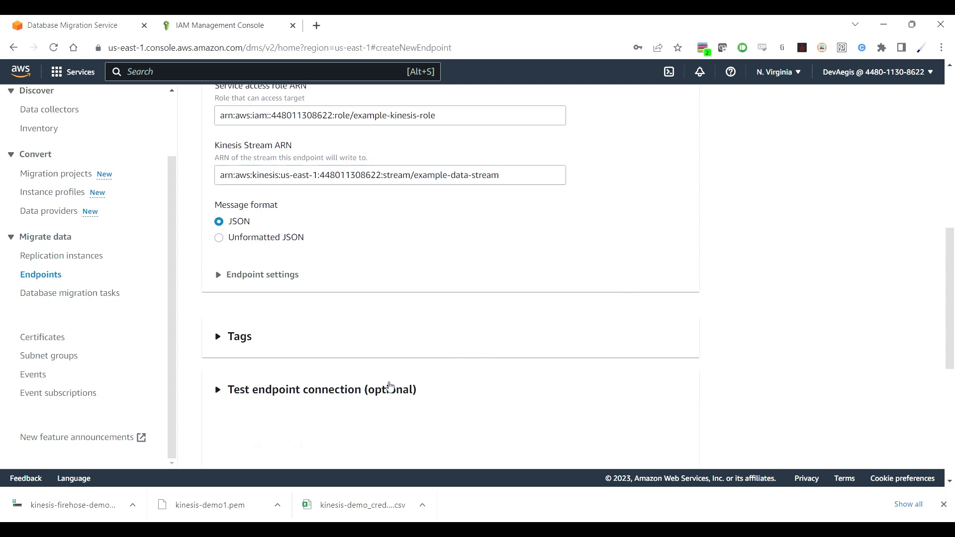
scroll(539, 359, down, 4)
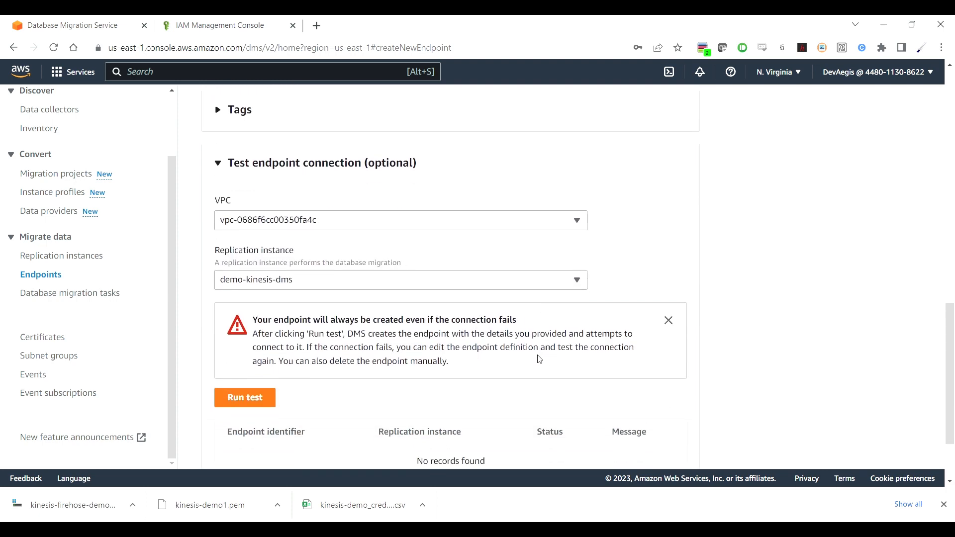
scroll(539, 359, down, 2)
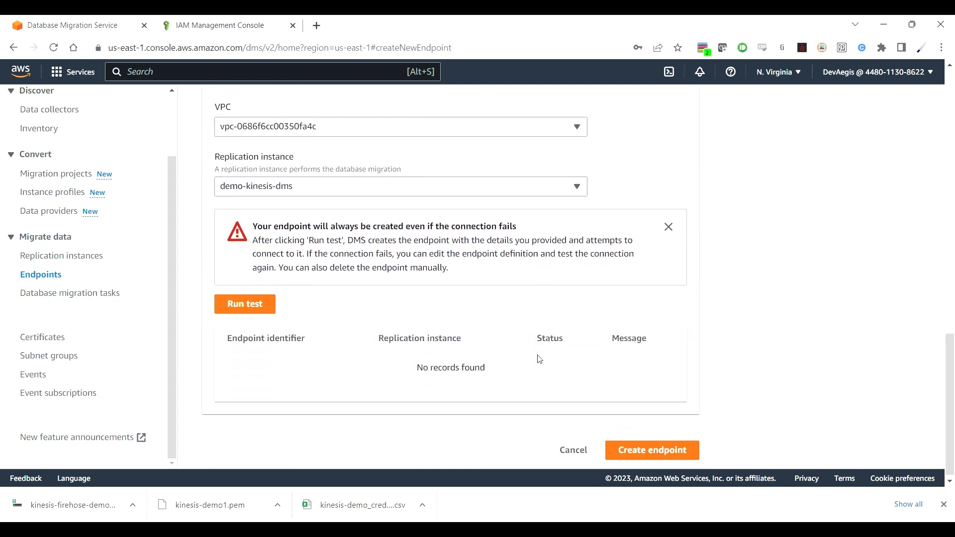
click(250, 306)
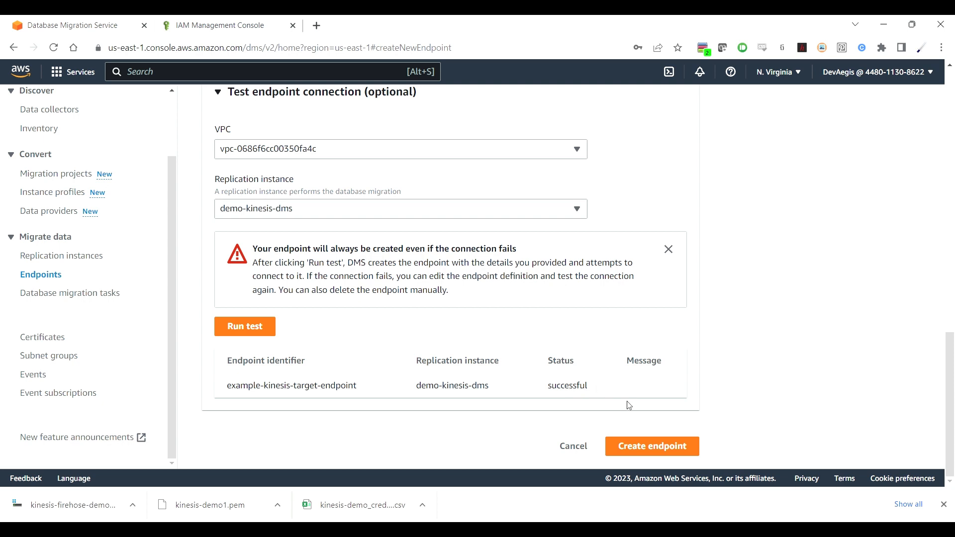
click(659, 445)
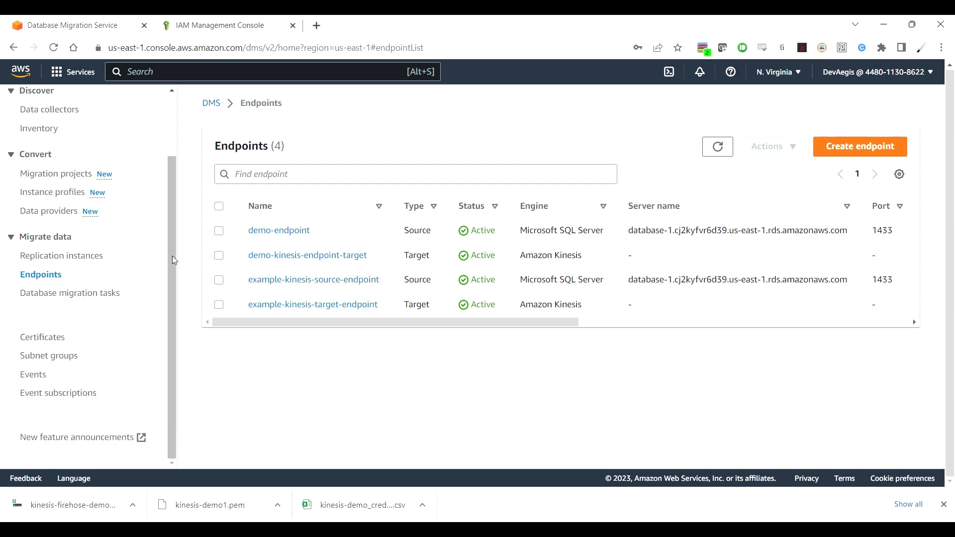
Step: Begin a new database migration task with identifier exampe-kinesis-migration-task
click(99, 297)
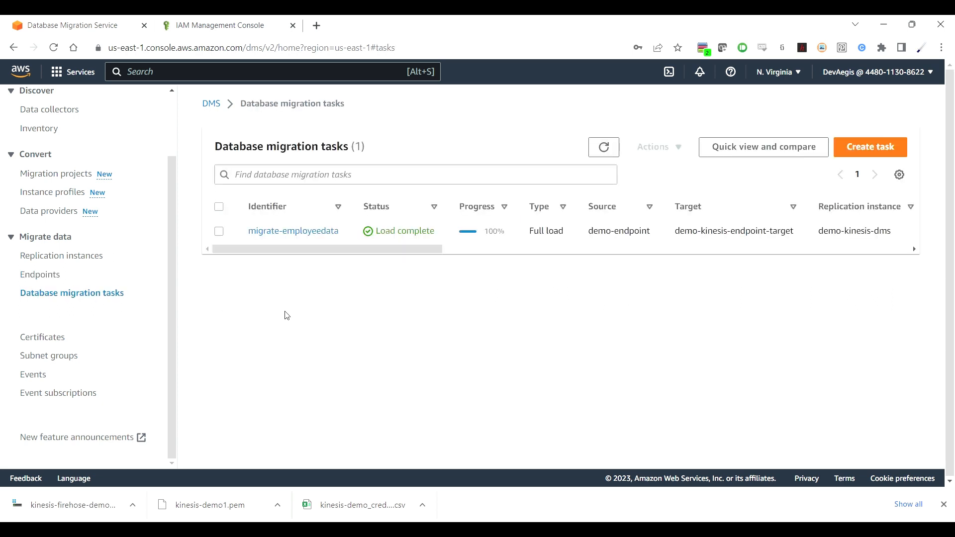
click(868, 147)
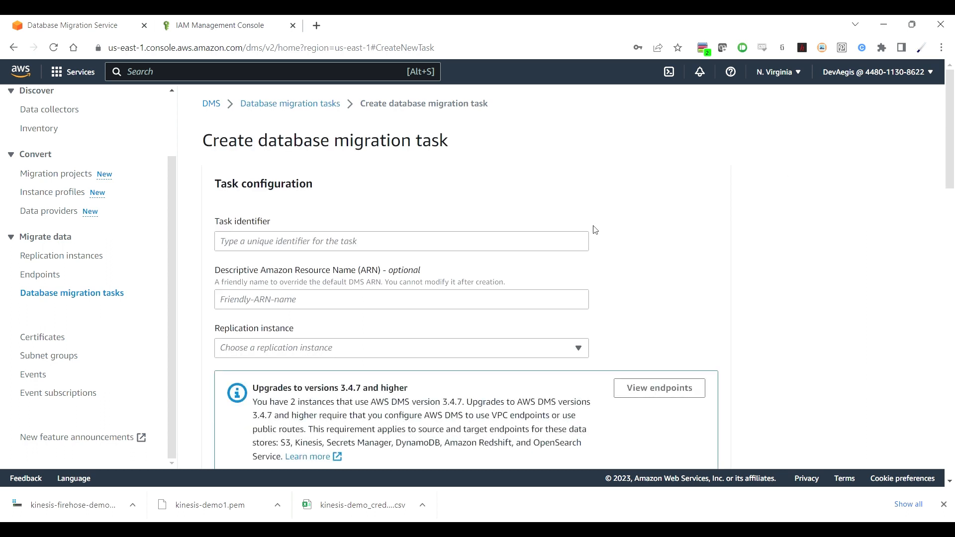
click(551, 246)
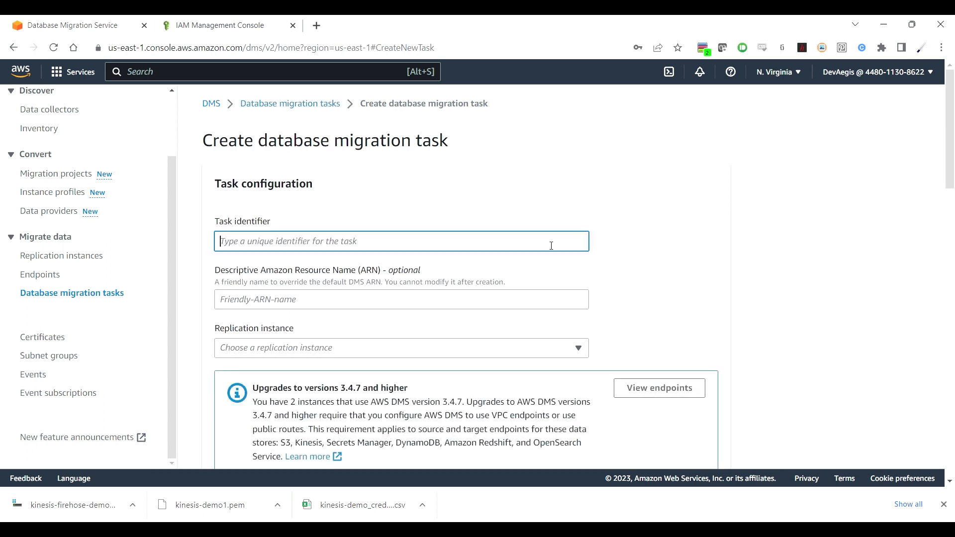
text(exa)
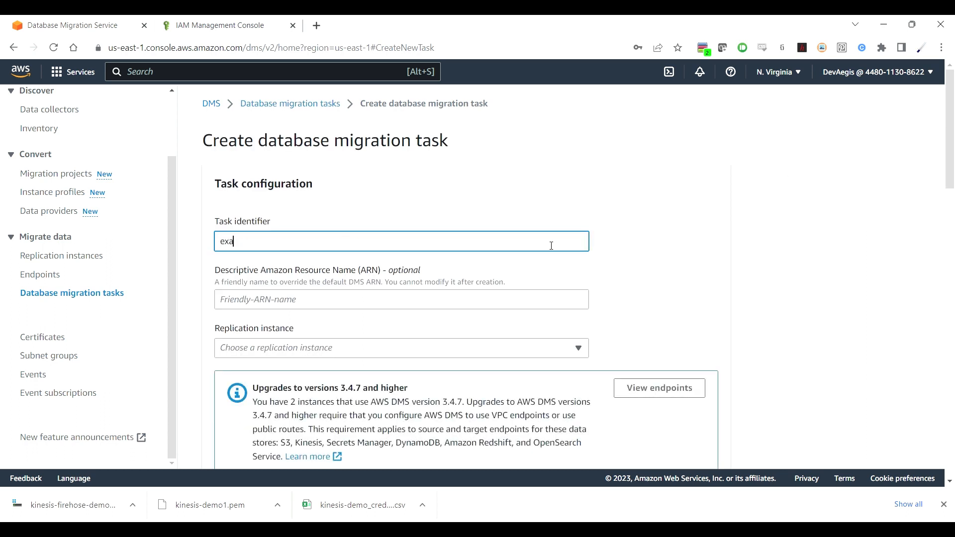
text(mpe-kinesis-migration-task)
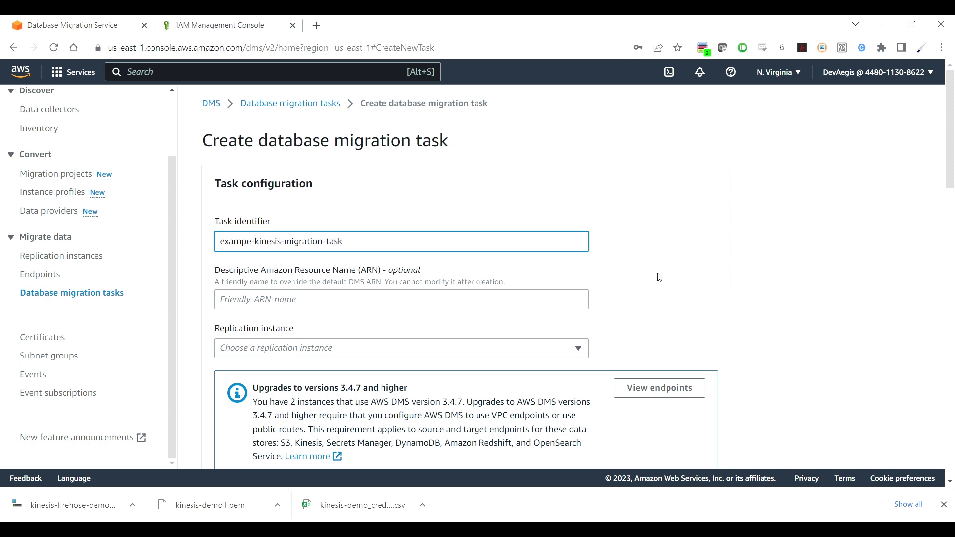
Step: Use example-kinesis-replication-instance, the example-kinesis source and target endpoints, and Migrate existing data
click(570, 350)
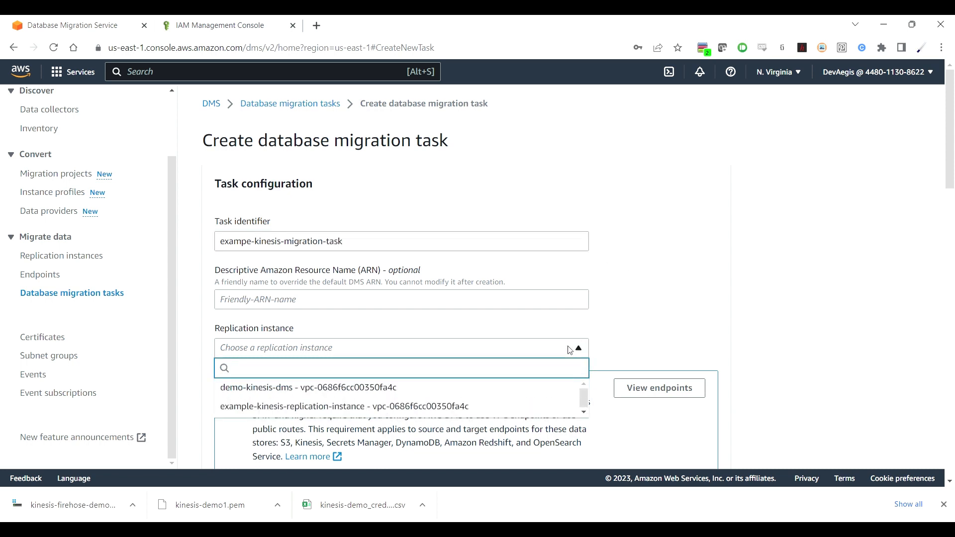
click(466, 406)
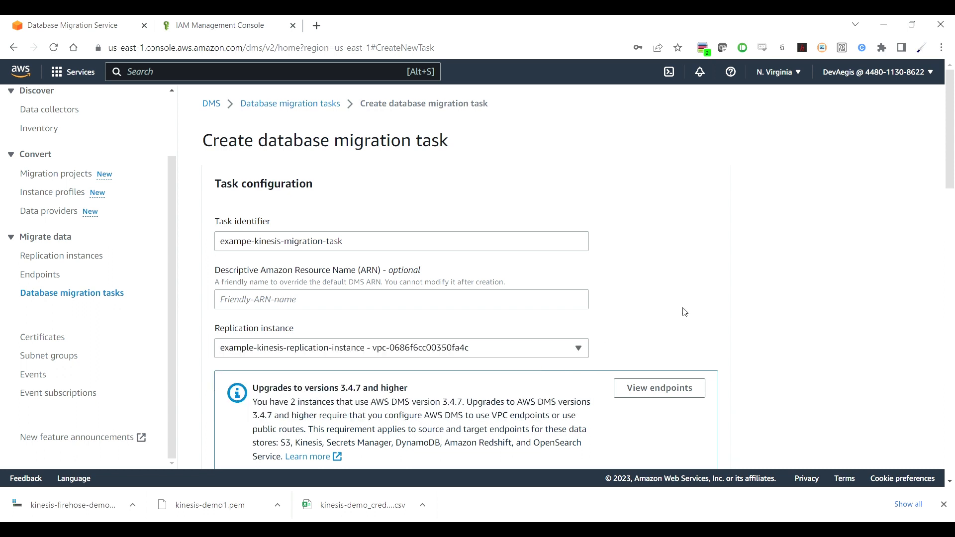
scroll(683, 313, down, 5)
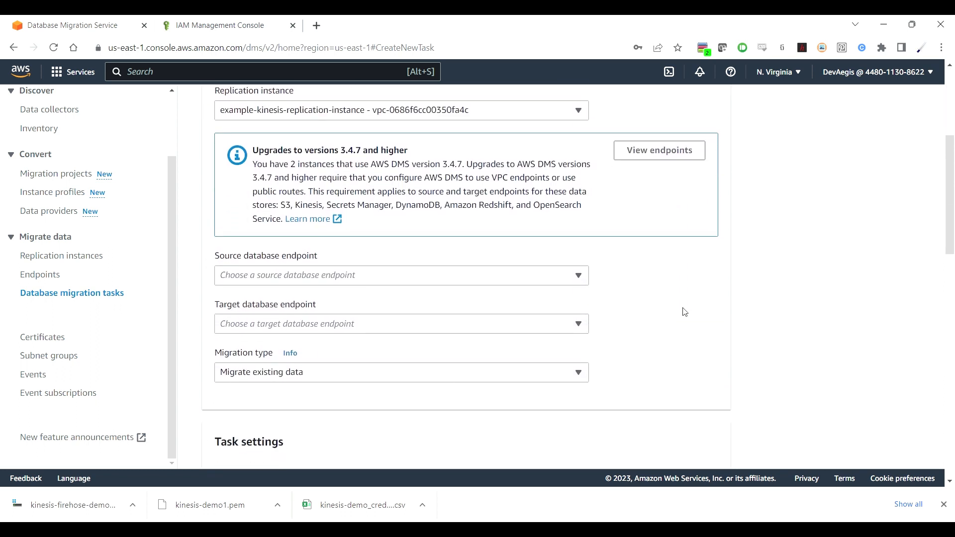
click(506, 276)
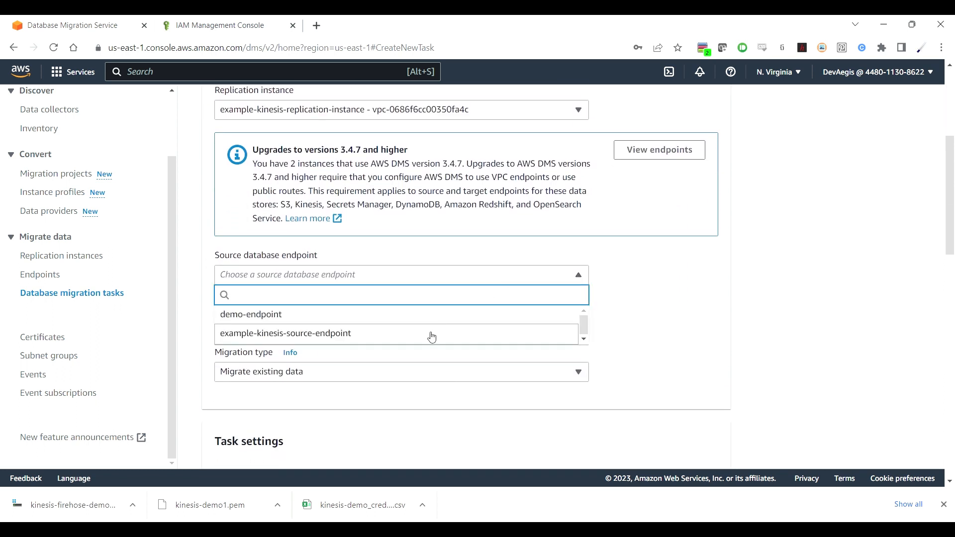
click(432, 334)
click(441, 324)
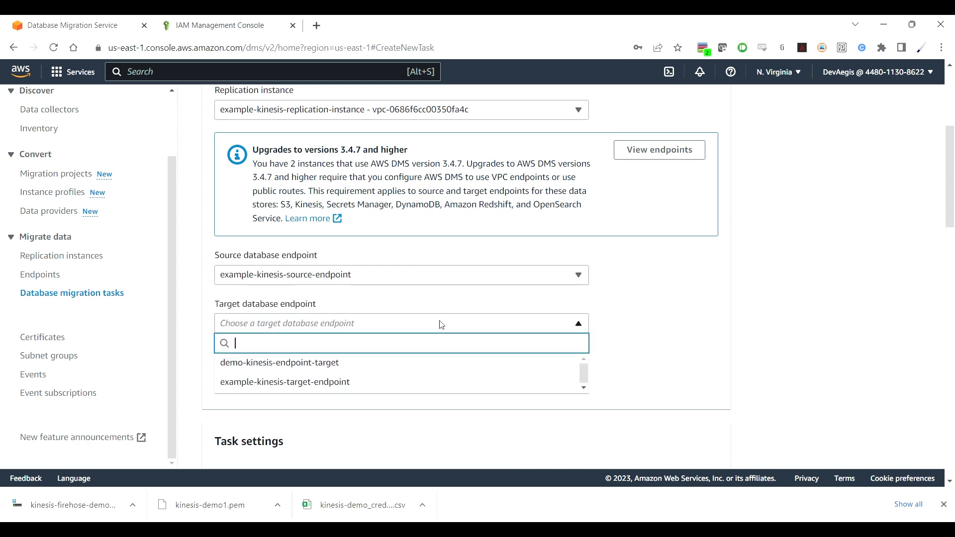
click(404, 390)
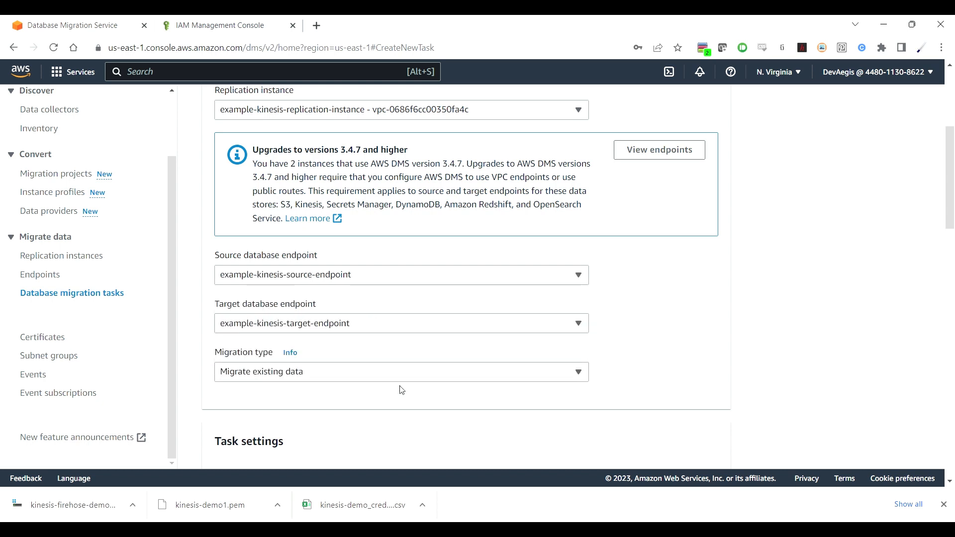
scroll(612, 384, down, 2)
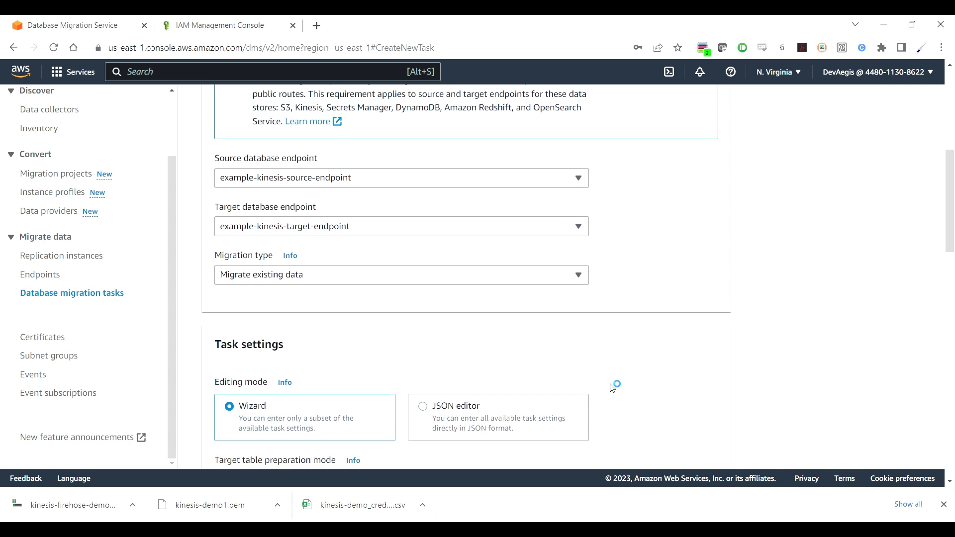
click(555, 280)
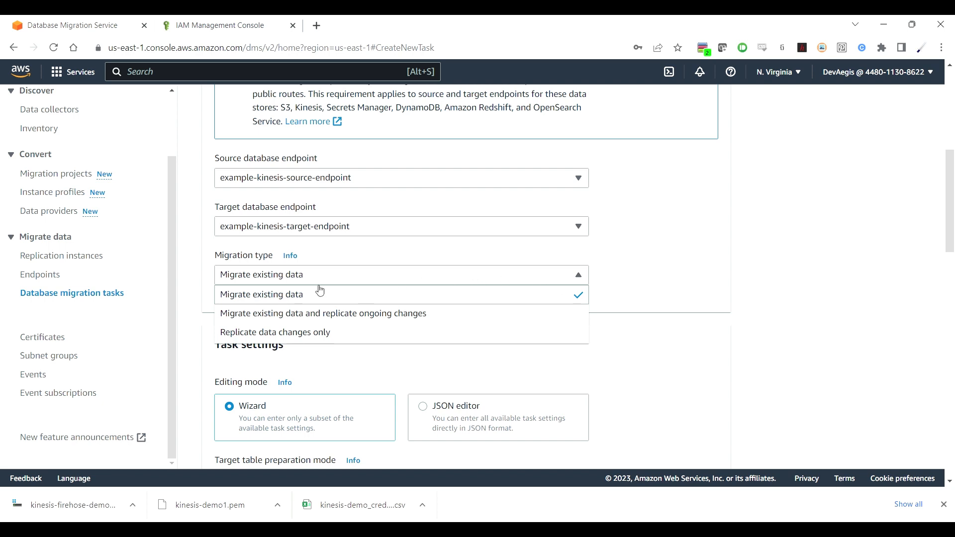
click(296, 296)
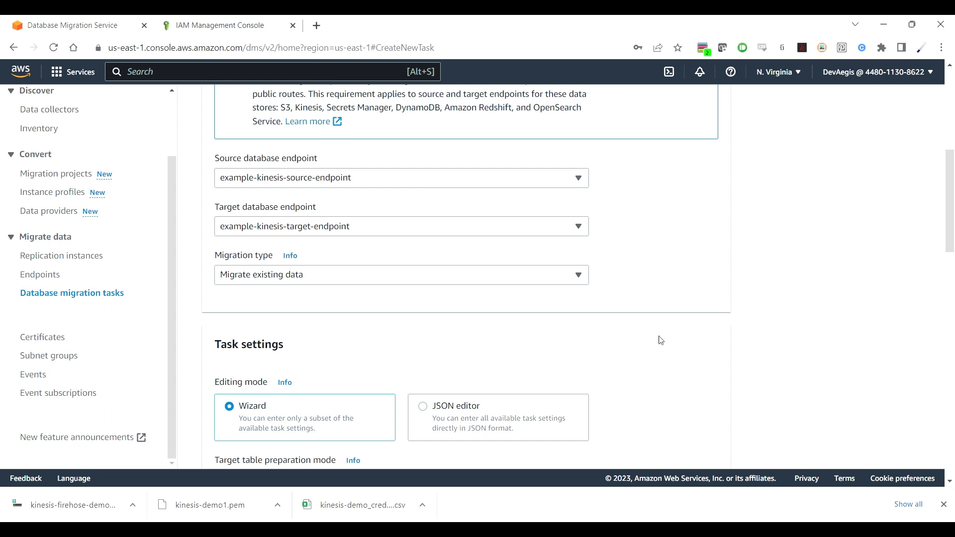
Step: Add a new selection rule under Table mappings
scroll(745, 370, down, 4)
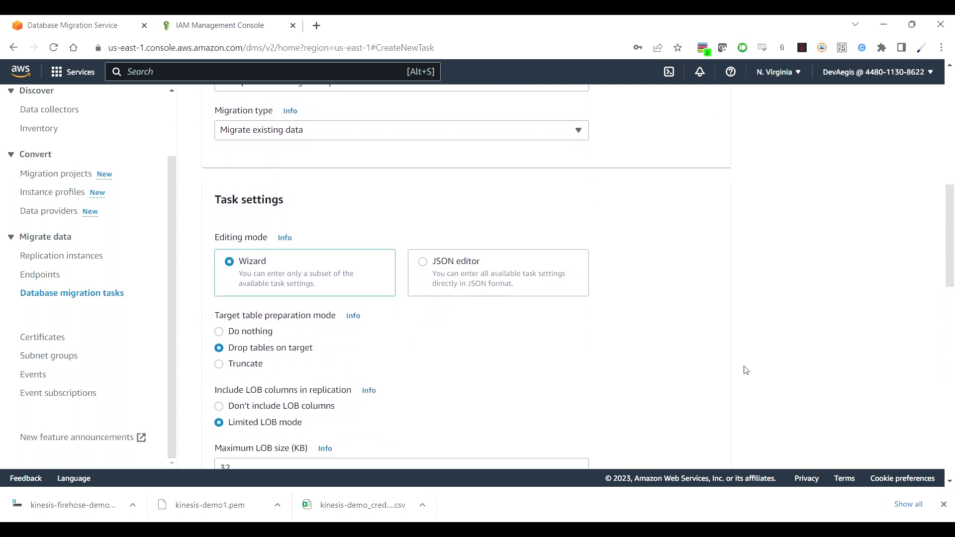
scroll(745, 370, down, 3)
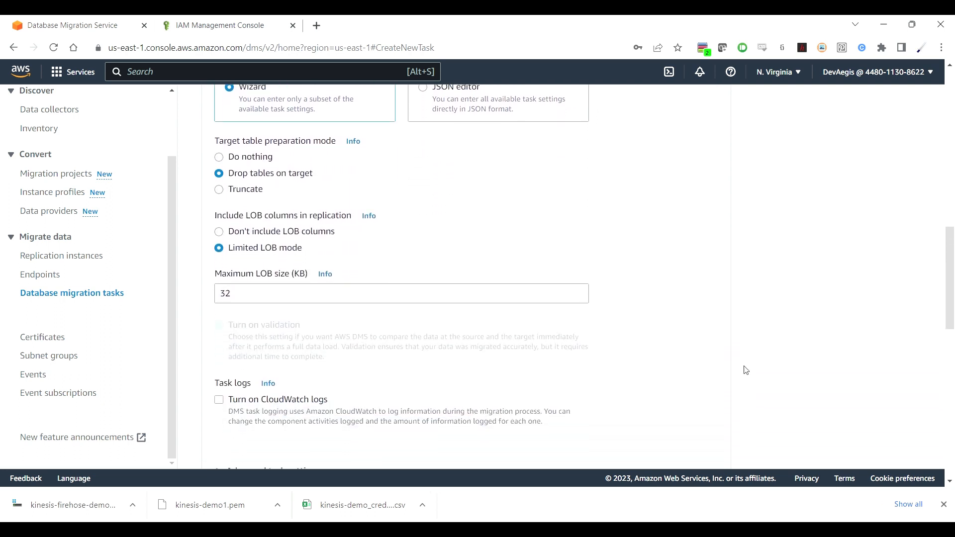
scroll(745, 370, down, 5)
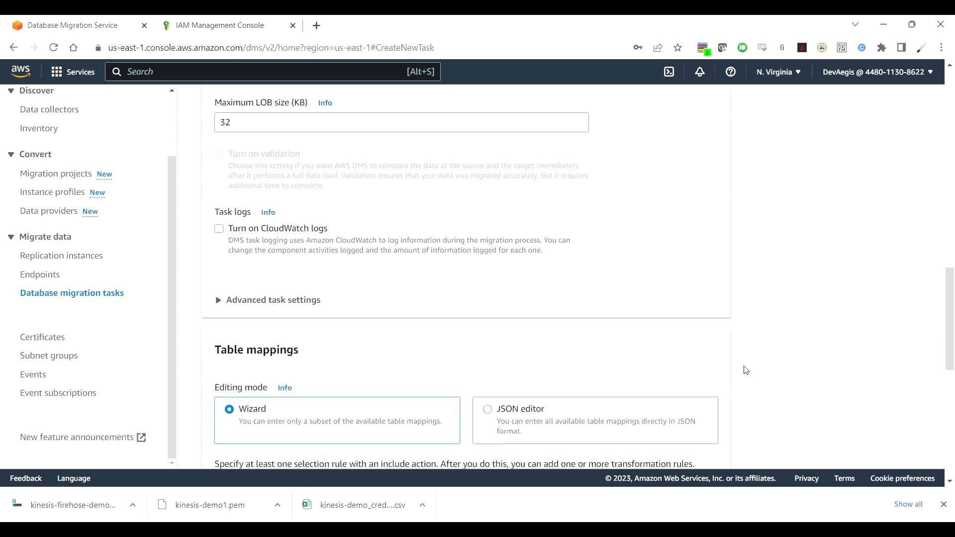
scroll(745, 370, down, 3)
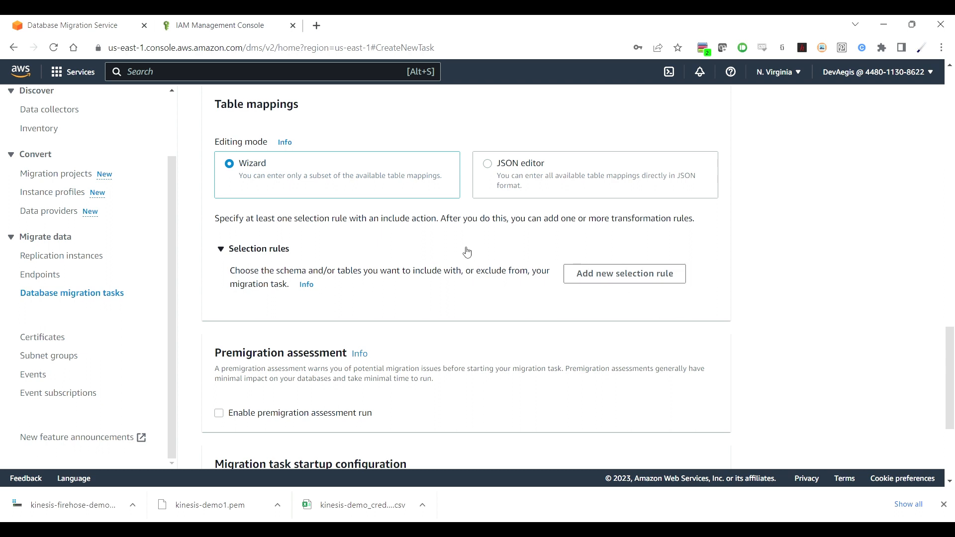
click(607, 273)
Step: Set the rule to Enter a schema, keeping % for schema and table names with Include
scroll(693, 333, down, 2)
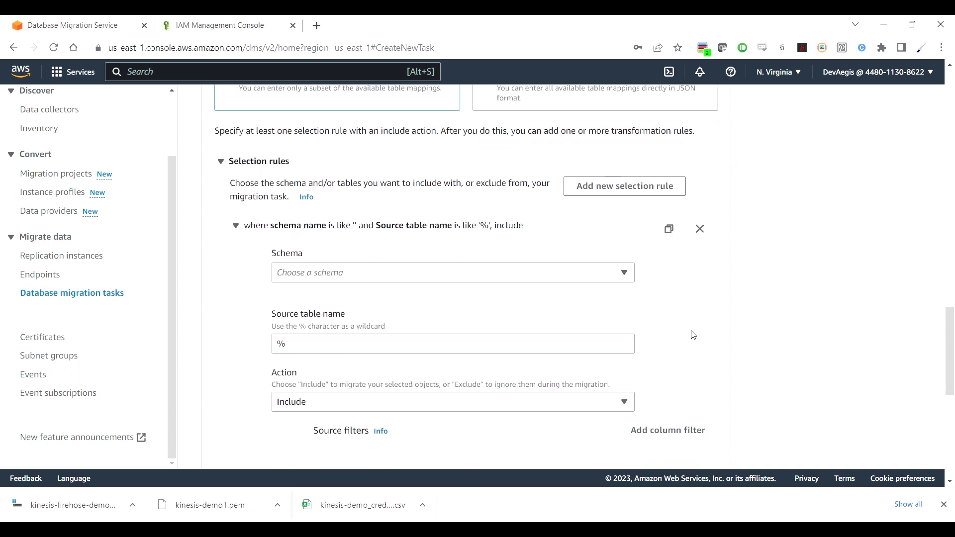
click(628, 276)
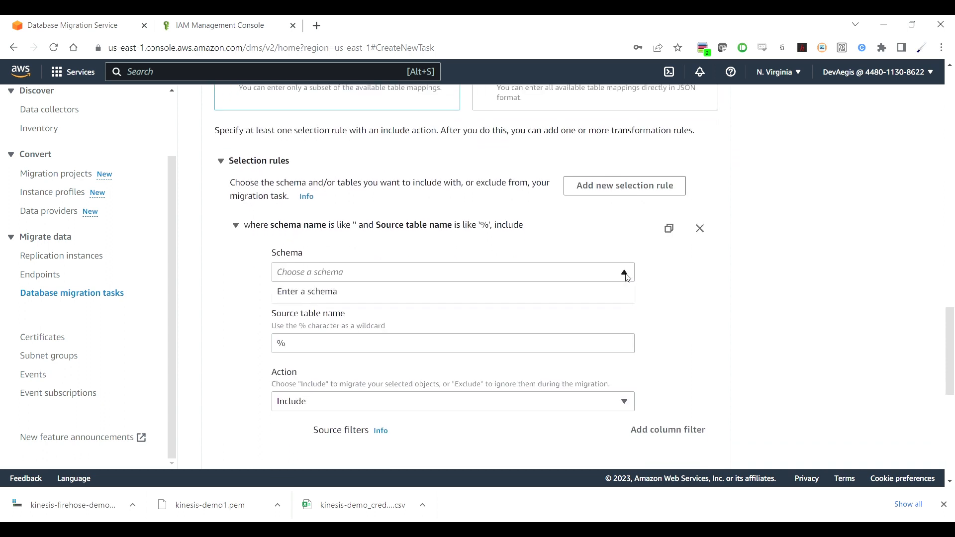
click(574, 293)
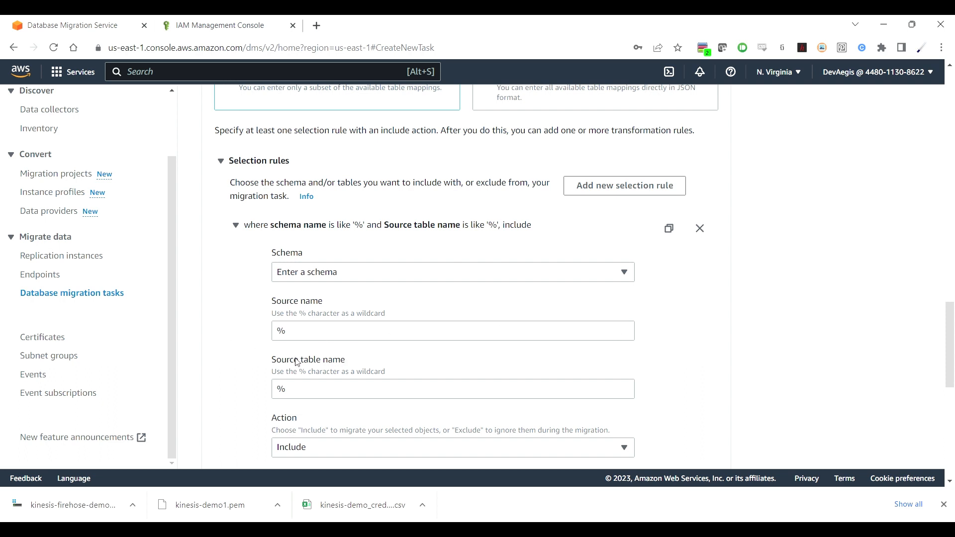
scroll(376, 364, down, 2)
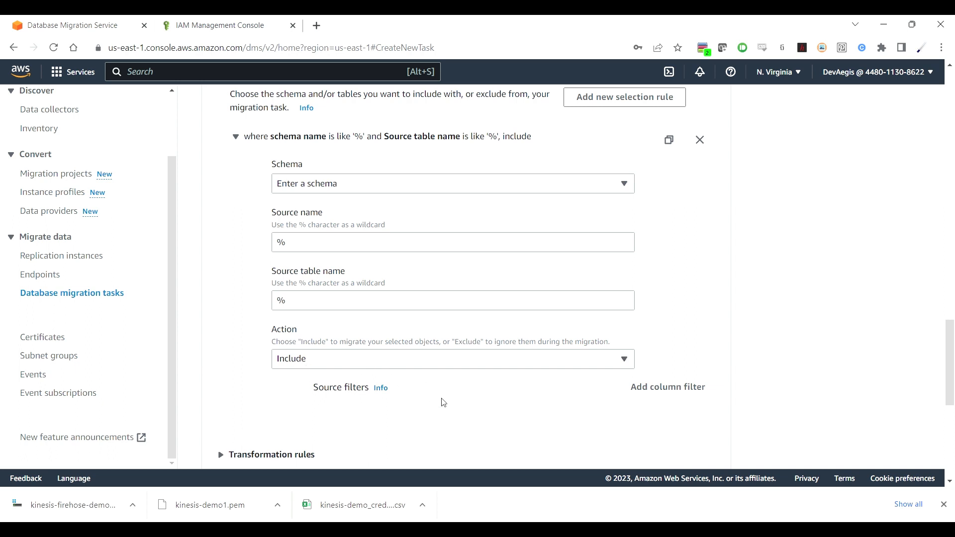
scroll(444, 402, down, 3)
scroll(444, 403, down, 3)
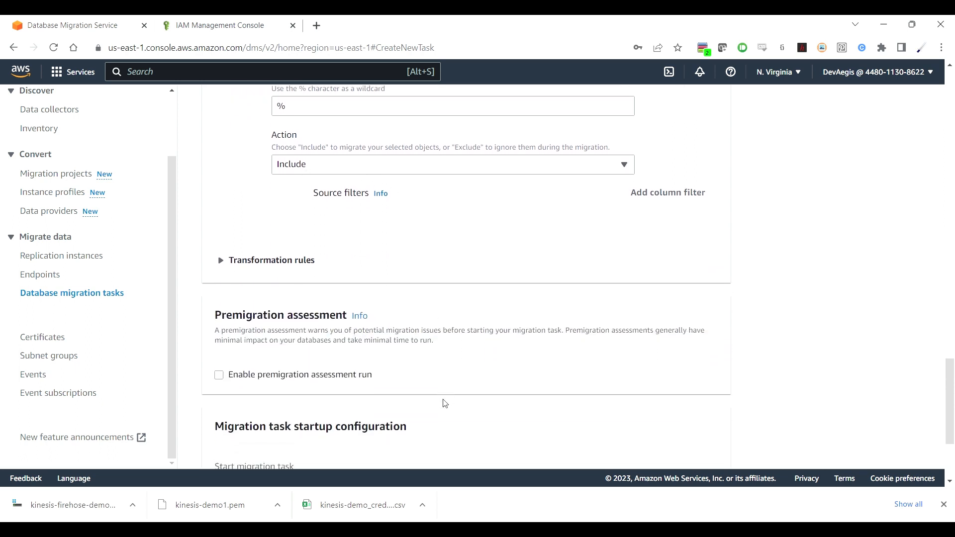
scroll(445, 404, down, 1)
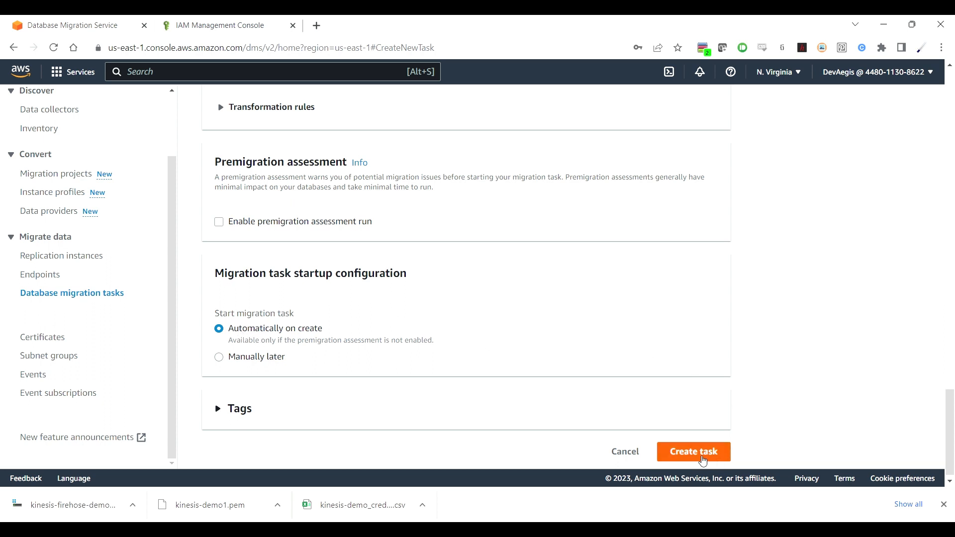
Step: Create the task and open exampe-kinesis-migration-task once it shows Load complete at 100%
click(700, 456)
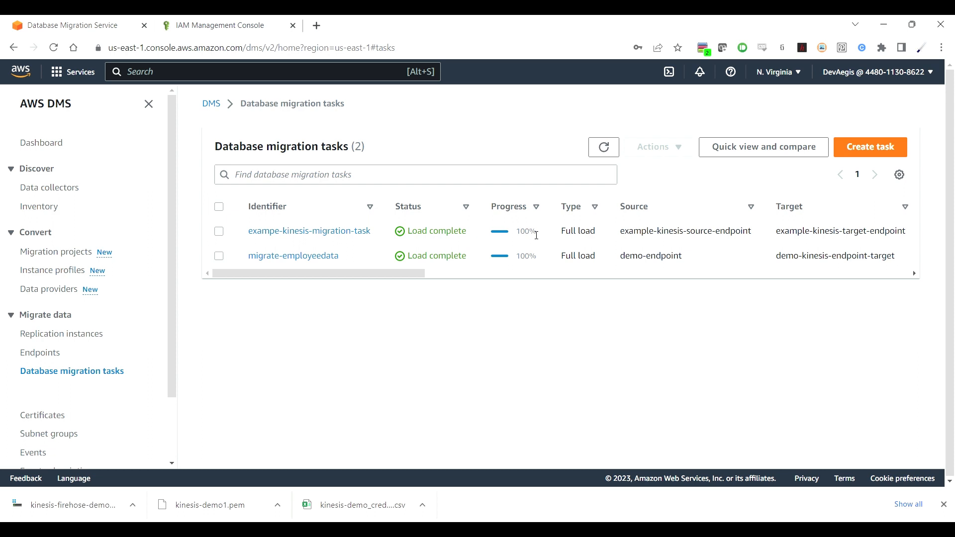
click(362, 231)
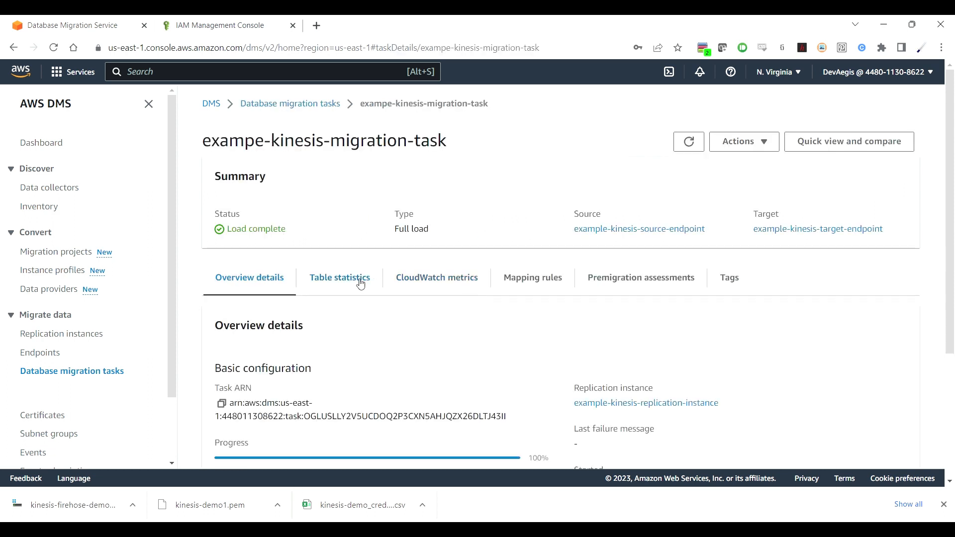
Step: Review Table statistics: all nine dbo tables completed, Employees$ with 1,470 rows
click(360, 279)
scroll(527, 343, down, 5)
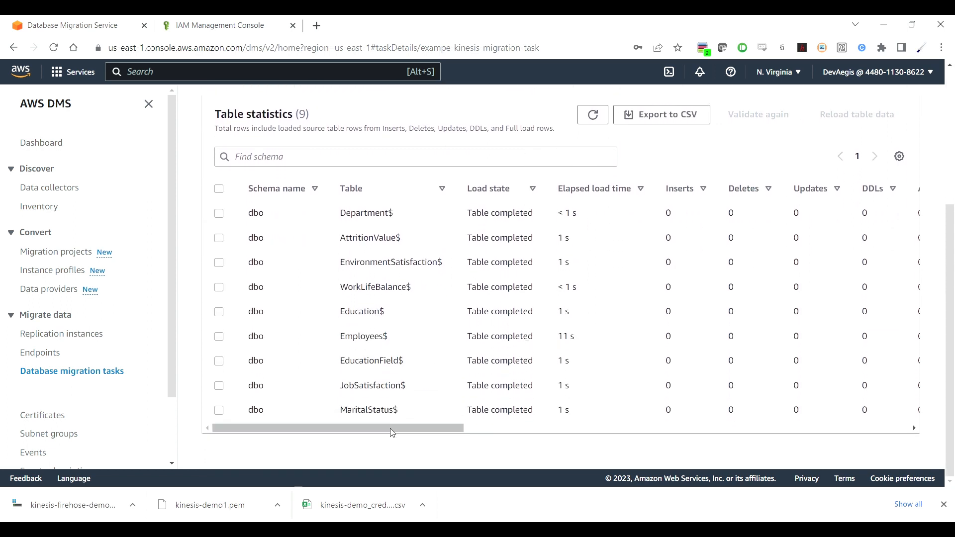
drag(391, 427, 666, 432)
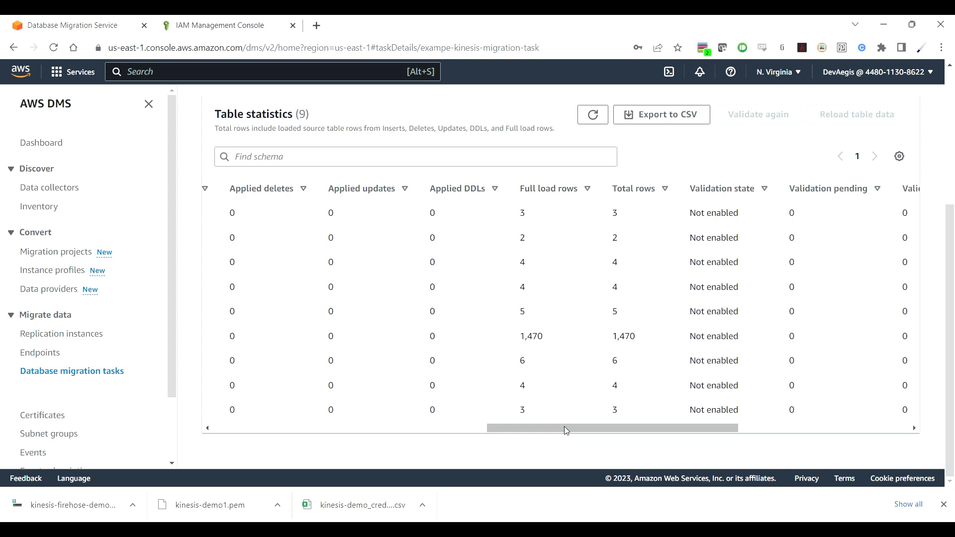
drag(564, 426, 206, 431)
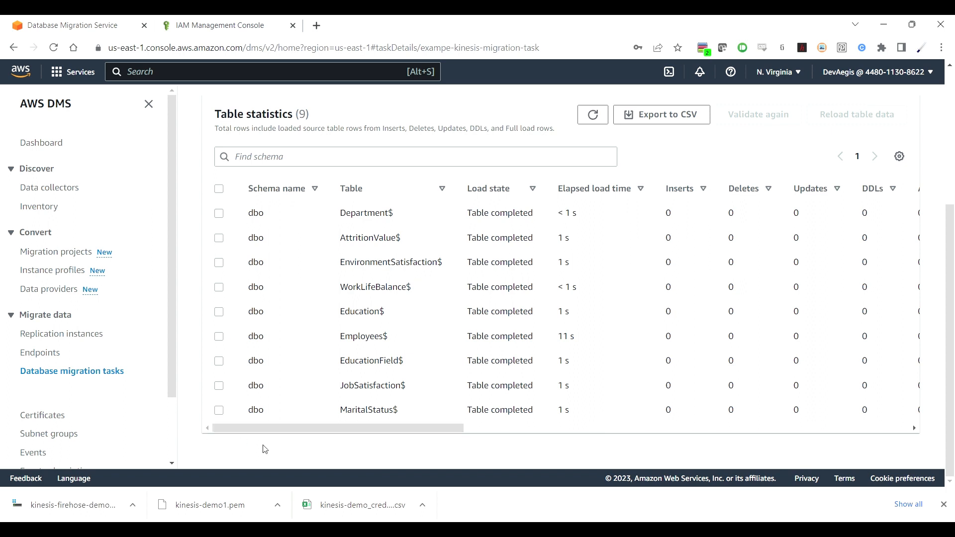